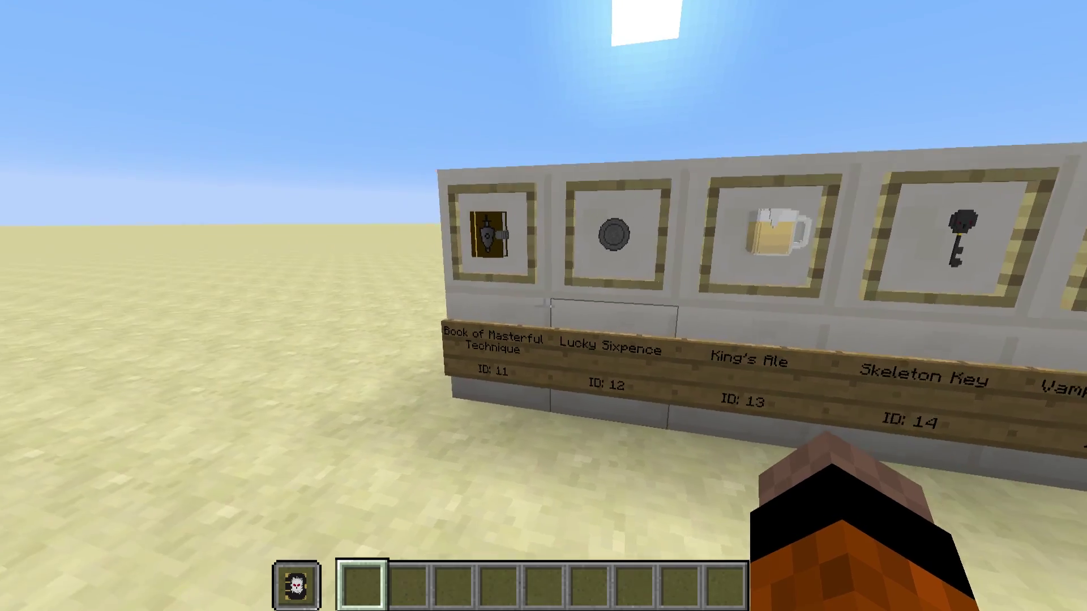
key("w")
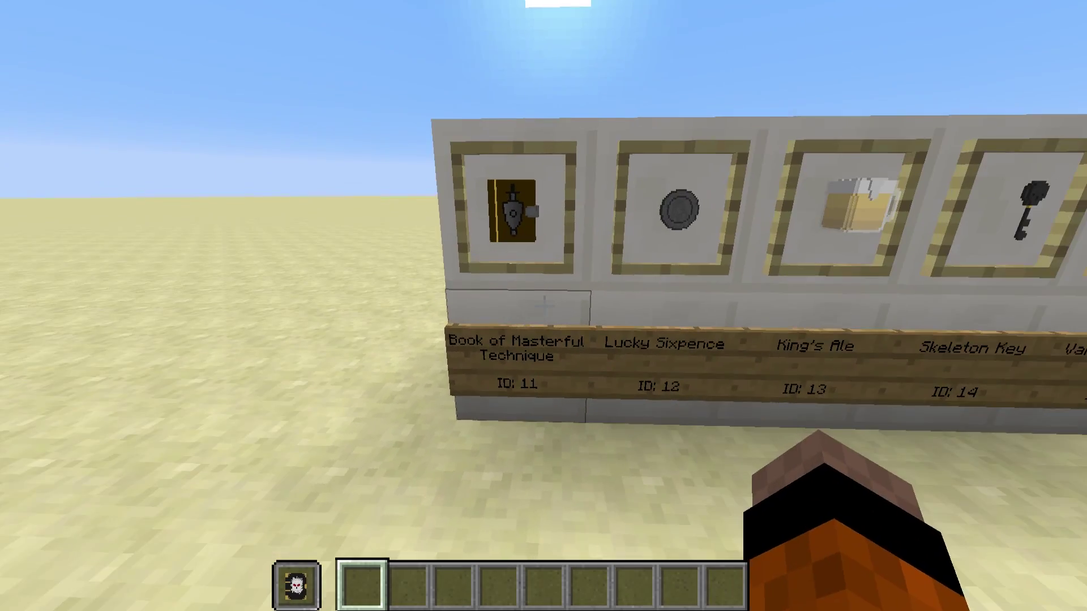
key("e")
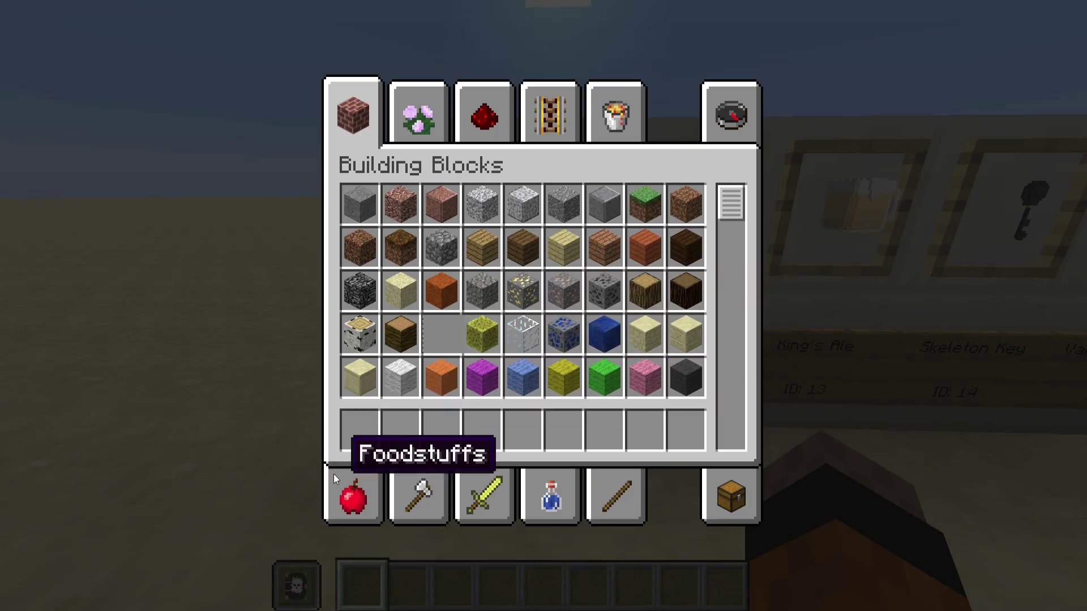
key("e")
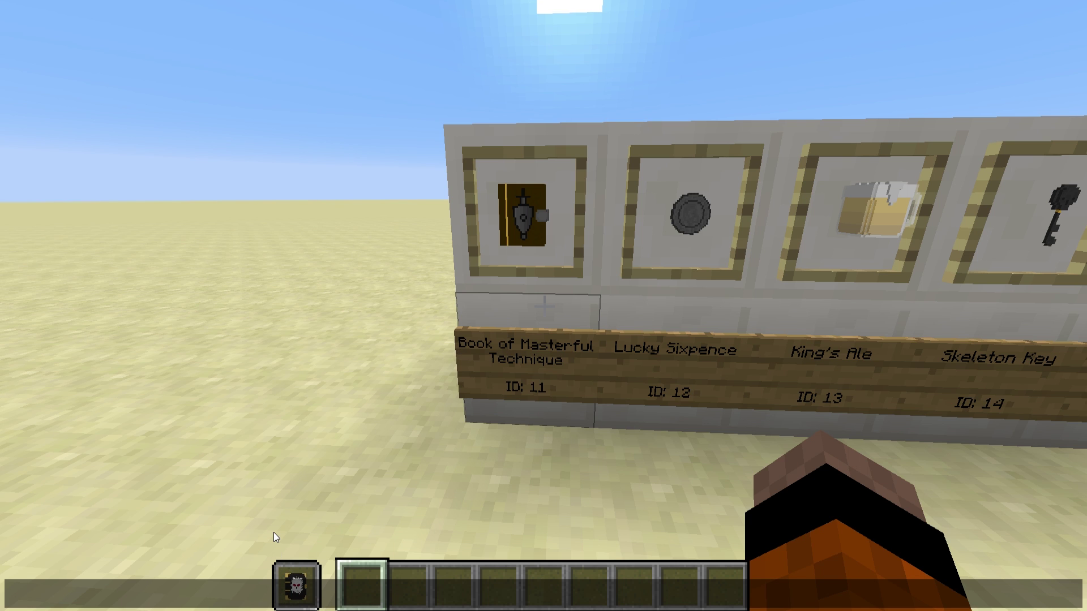
key("w")
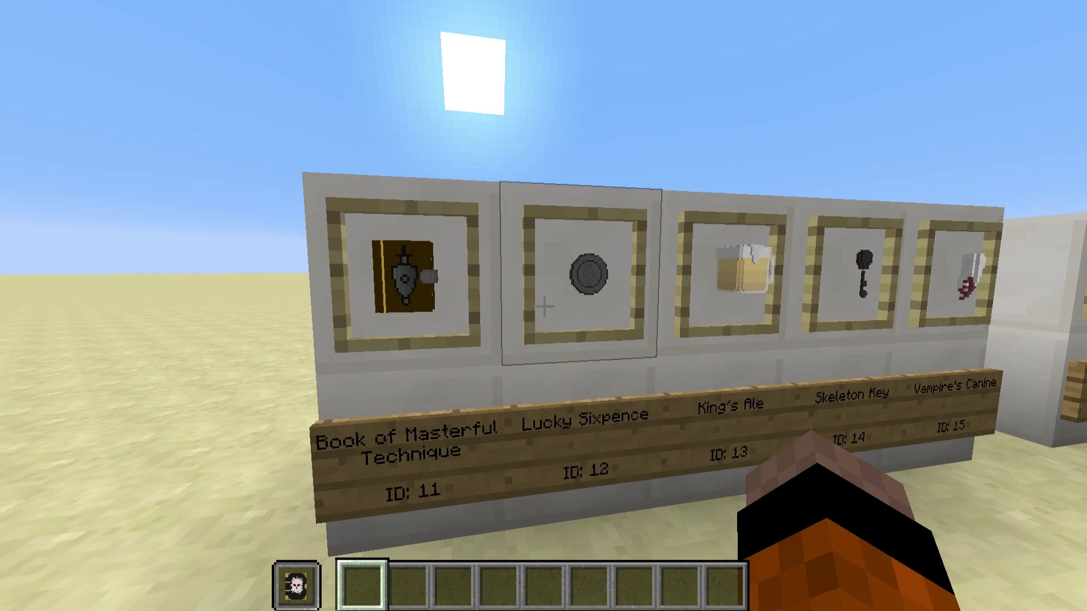
key("d")
key("d")
key("w")
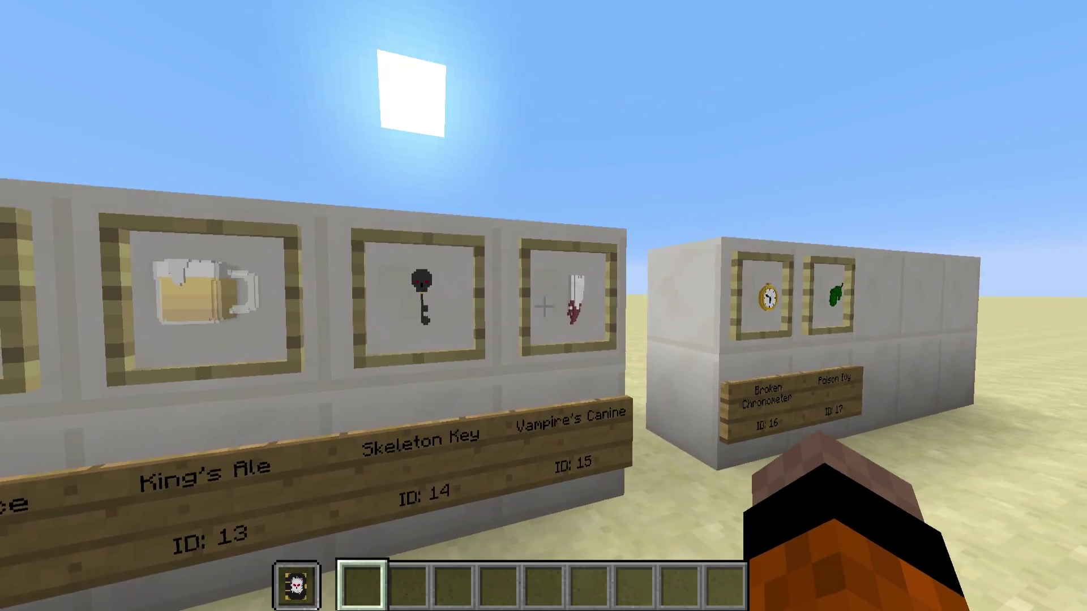
key("s")
key("space")
key("space")
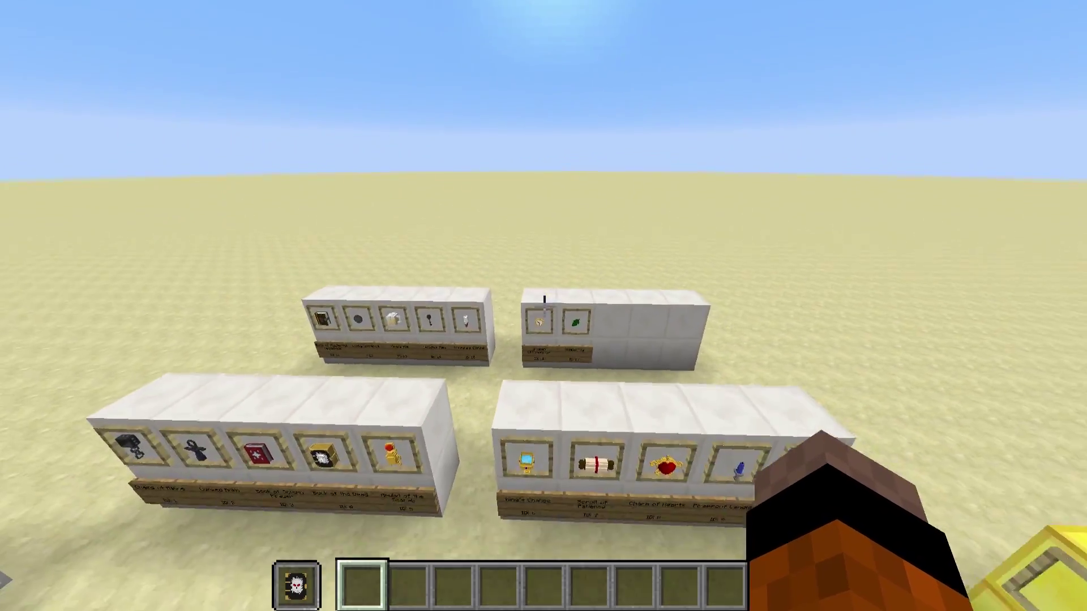
key("shift")
key("w")
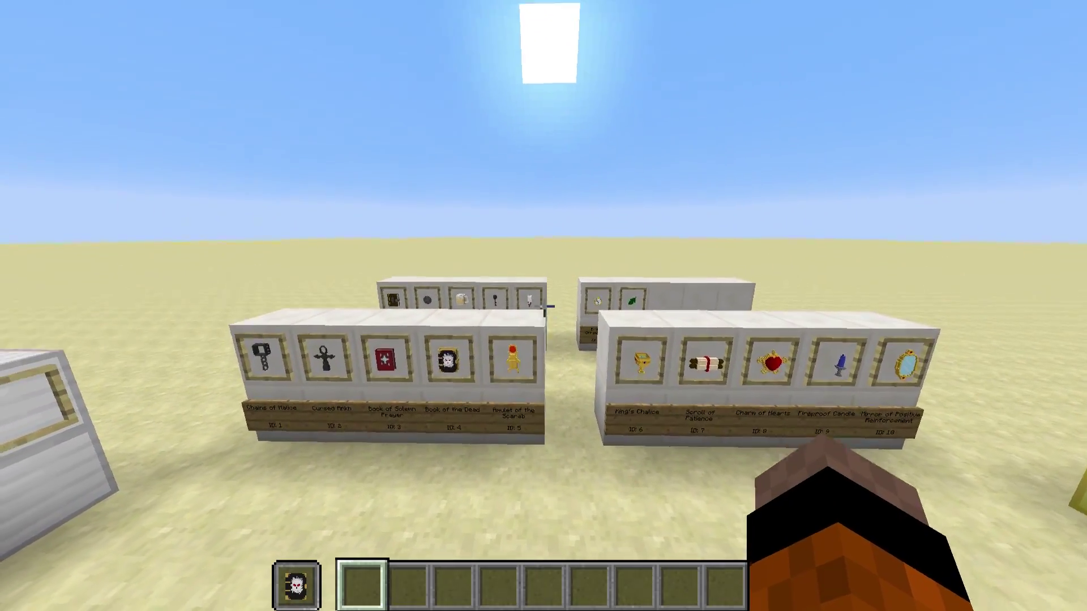
key("s")
key("shift")
key("w")
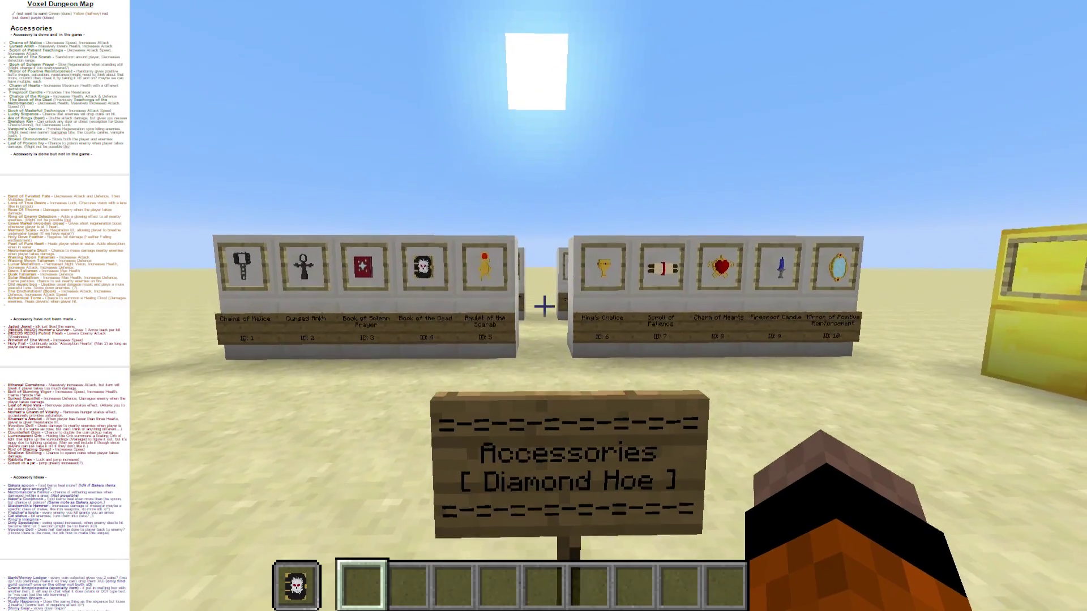
key("s")
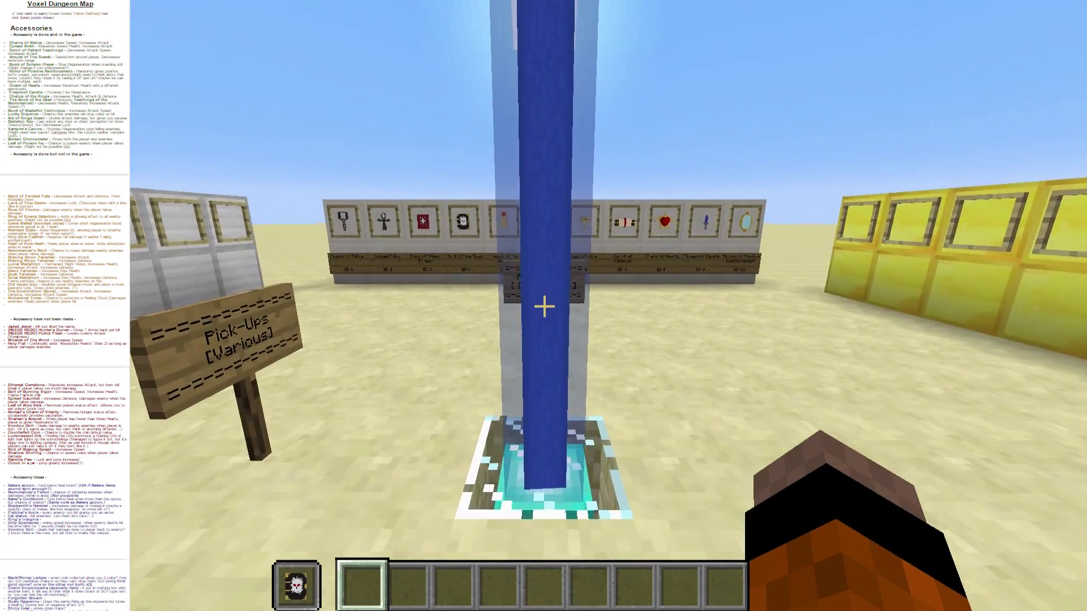
key("w")
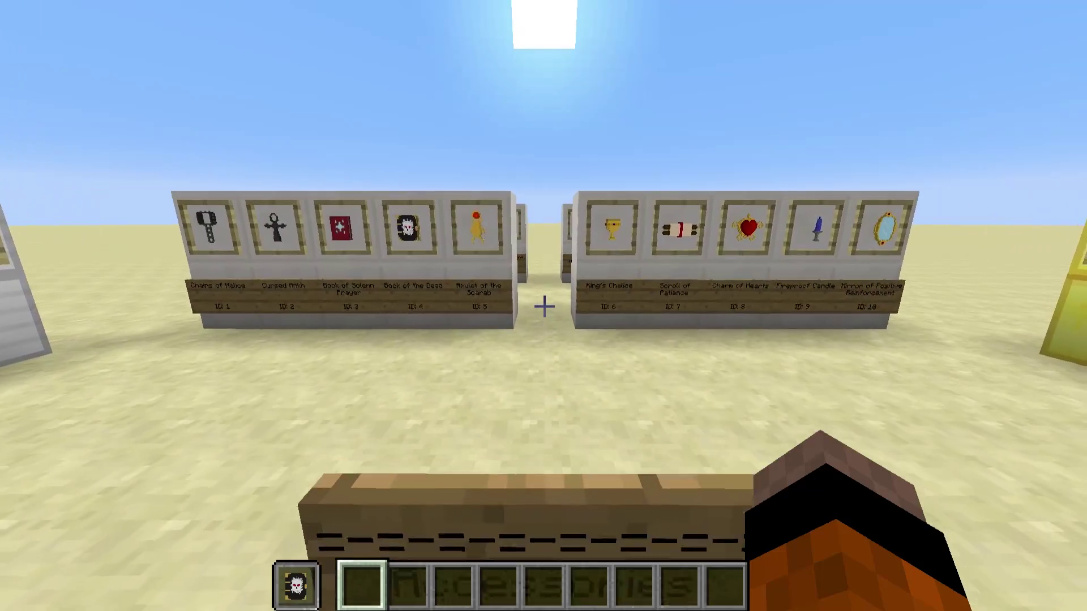
key("s")
key("space")
key("space")
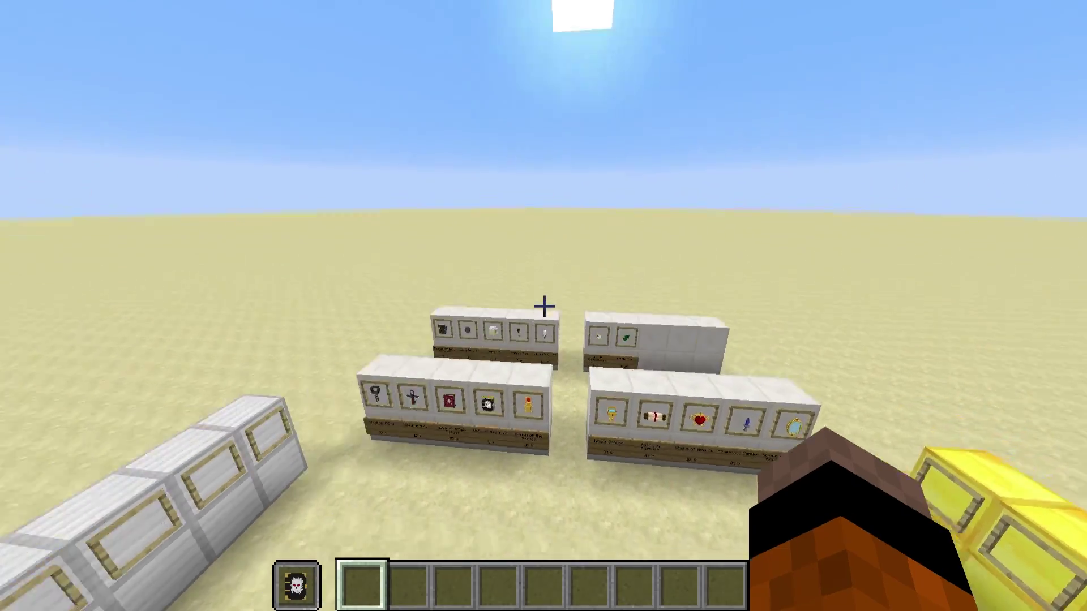
key("w")
key("shift")
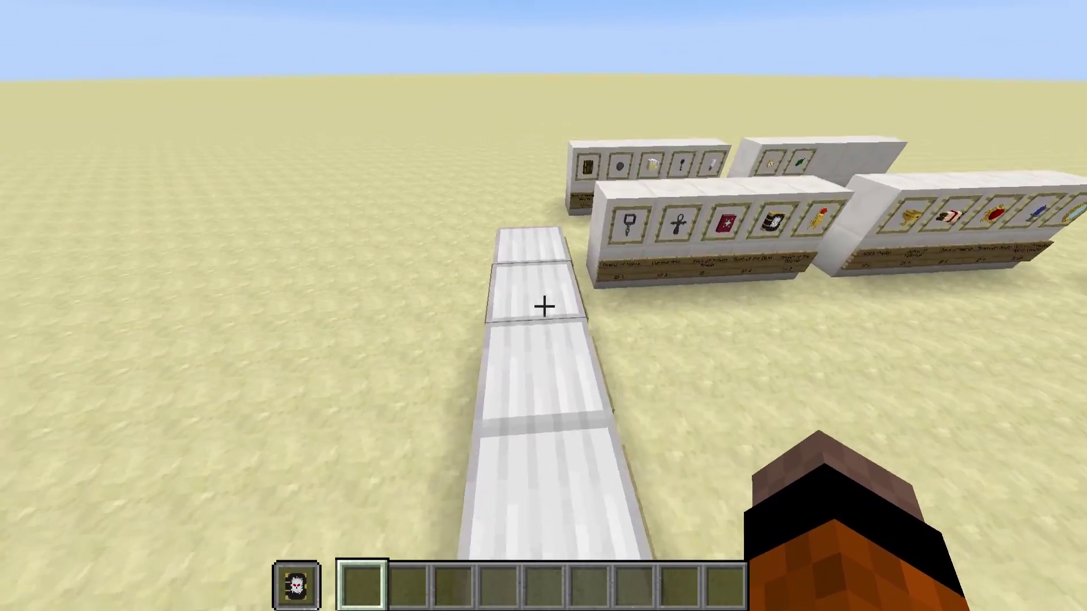
key("w")
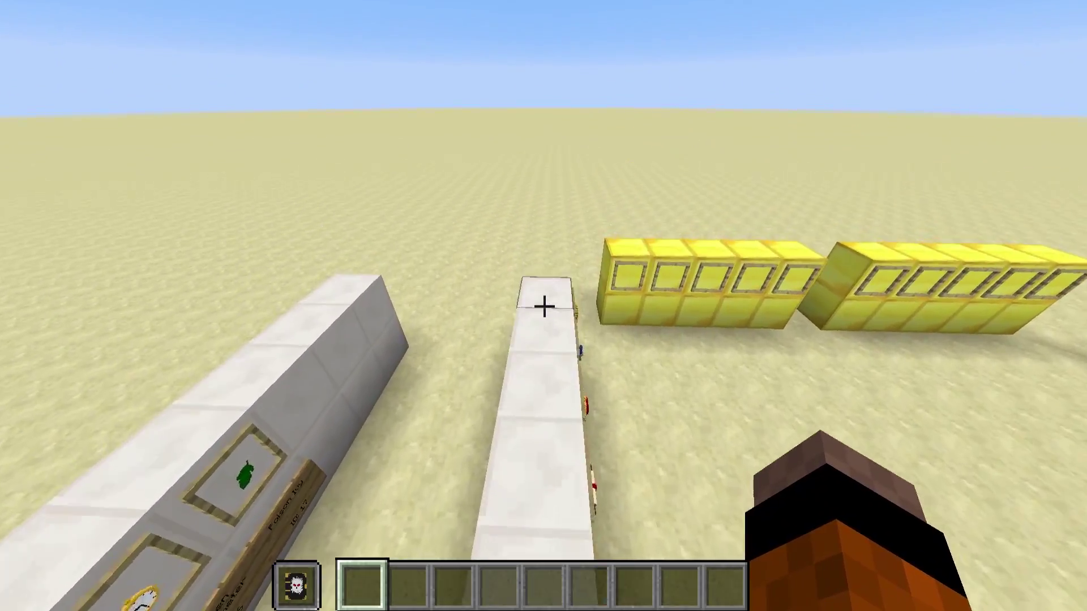
key("space")
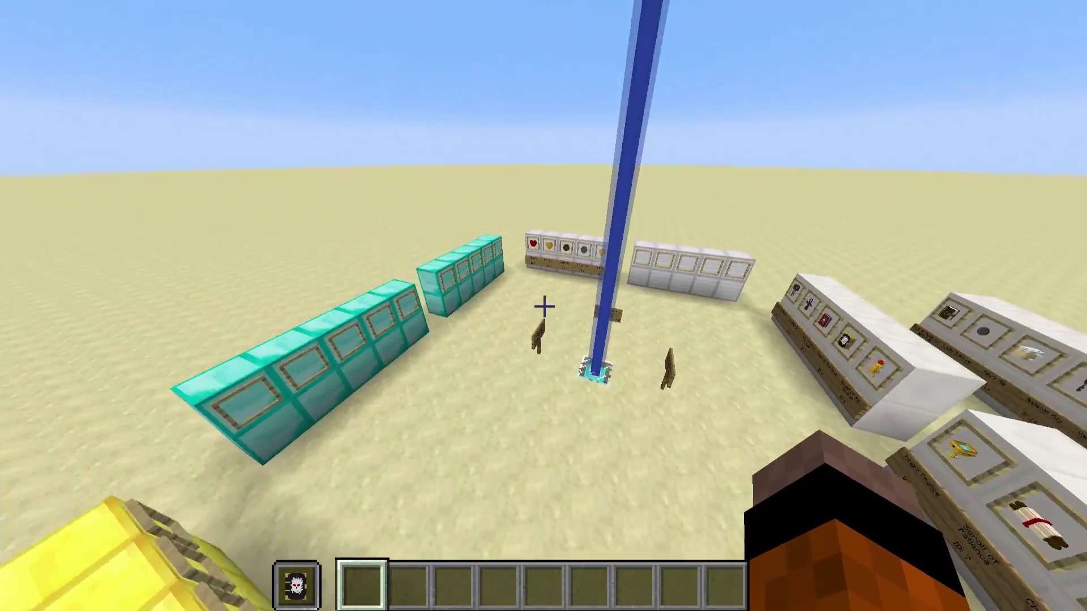
key("w")
key("shift")
key("s")
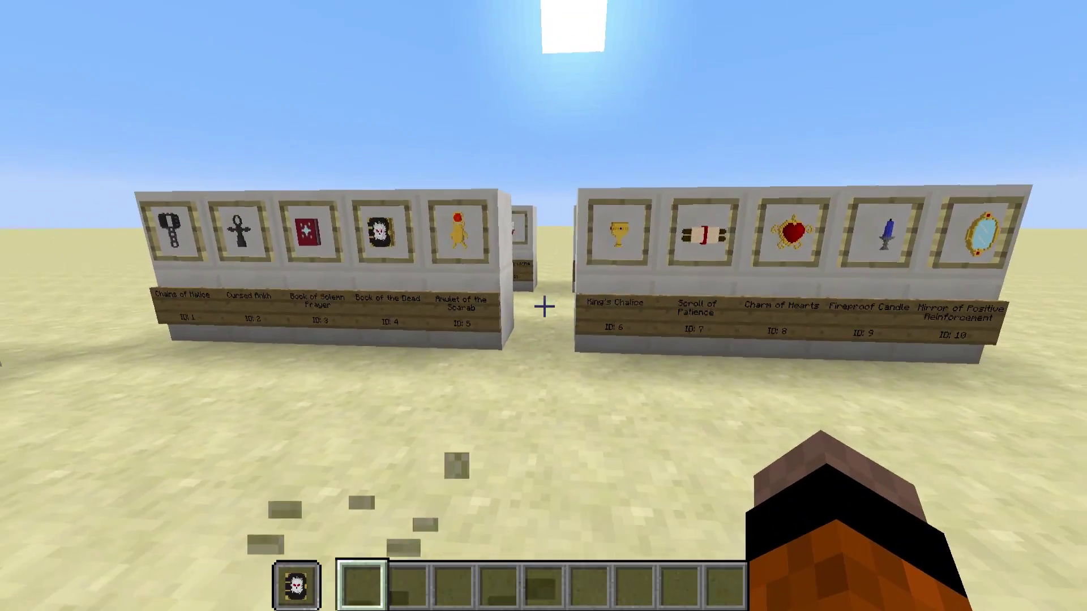
key("w")
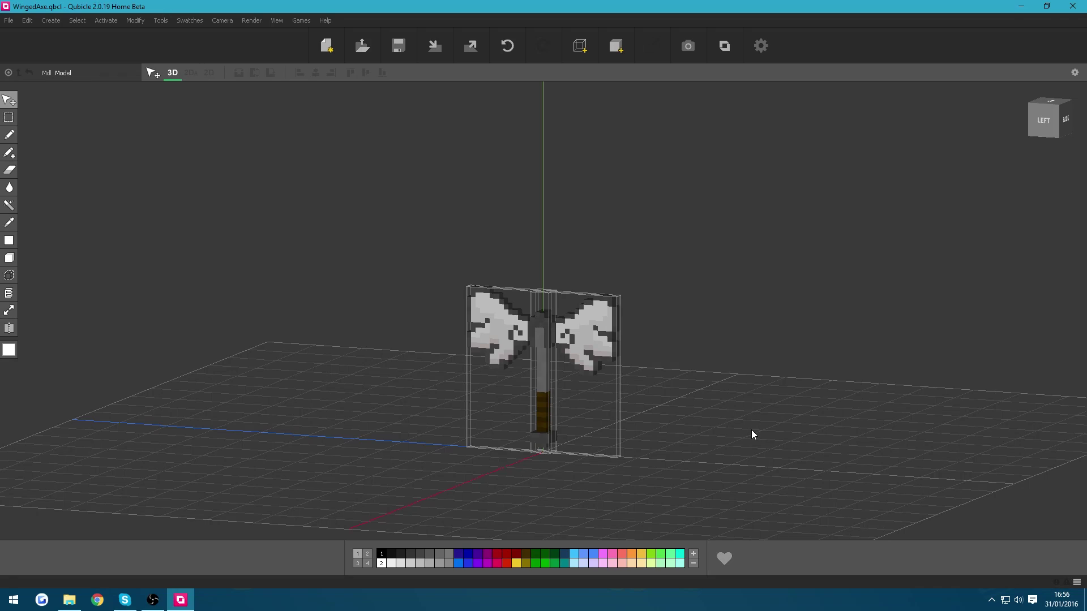
mouse_move(772, 442)
right_mouse_down()
mouse_move(759, 430)
mouse_move(766, 451)
mouse_move(851, 443)
mouse_move(721, 455)
mouse_move(696, 439)
mouse_move(790, 435)
mouse_move(792, 447)
mouse_move(798, 434)
mouse_move(810, 448)
mouse_move(842, 449)
mouse_move(779, 443)
mouse_move(764, 470)
mouse_move(762, 451)
mouse_move(822, 443)
mouse_move(742, 451)
mouse_move(800, 441)
mouse_move(777, 448)
right_mouse_up()
right_click_drag(682, 427, 708, 406)
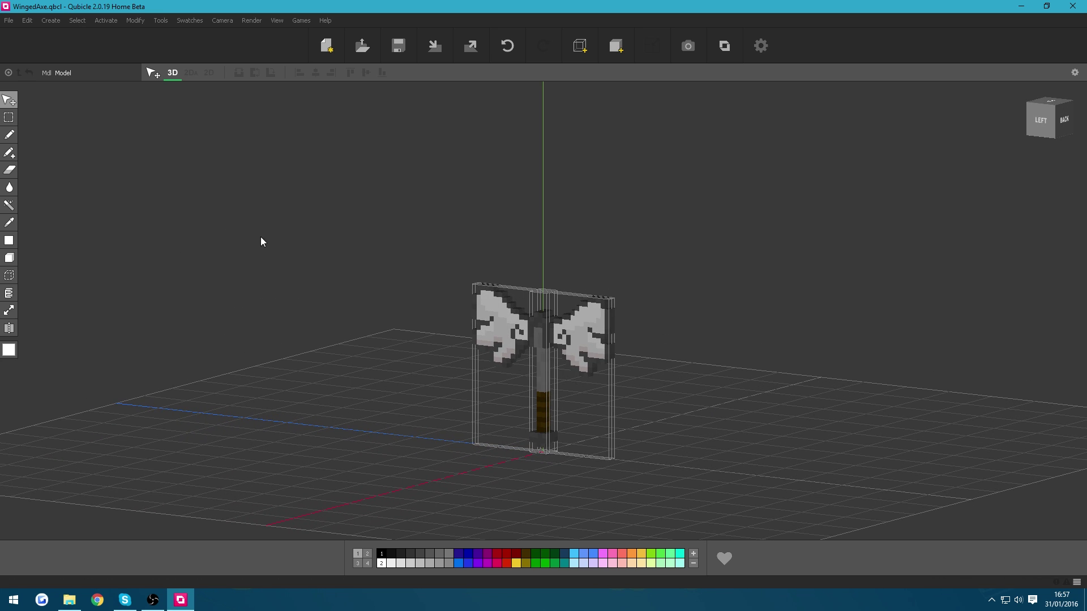
right_click_drag(696, 381, 620, 338)
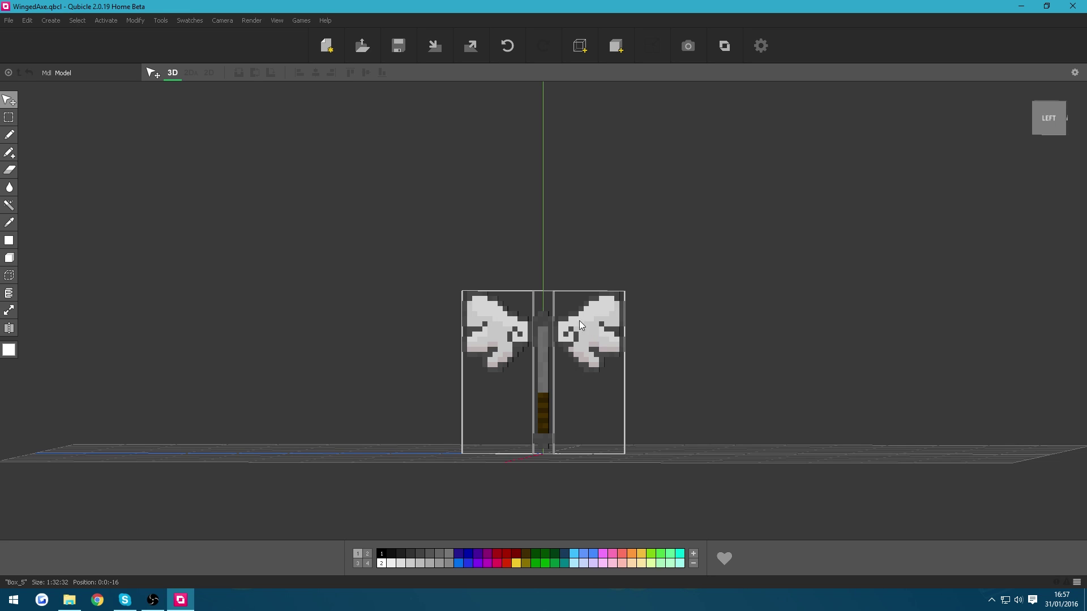
right_click_drag(553, 355, 696, 359)
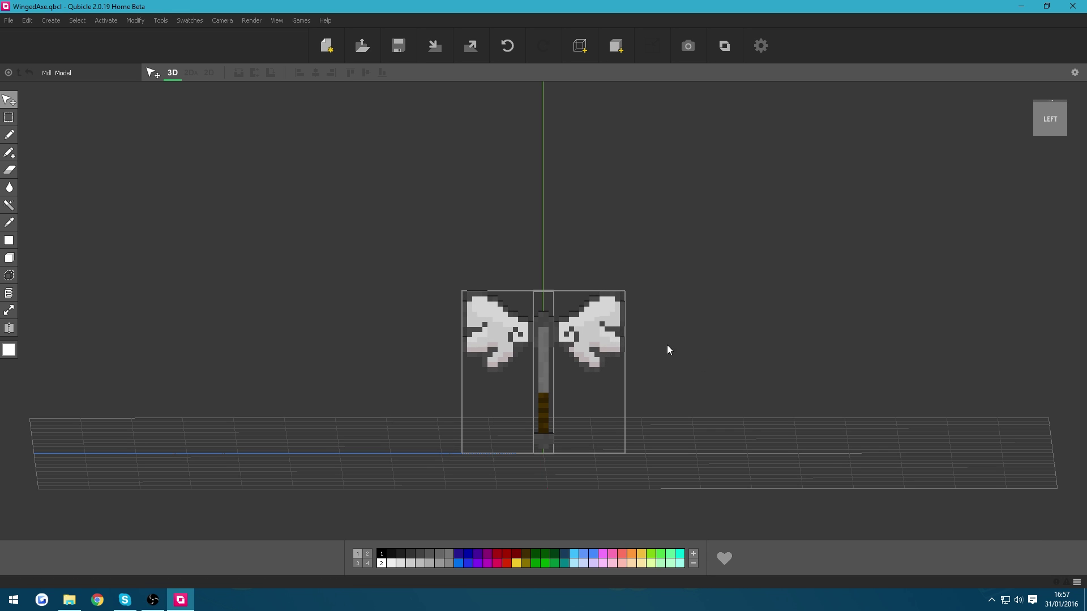
- Face the winged axe model squarely from its left side, shrink it to small scale in the view, and enter render mode
left_click(260, 22)
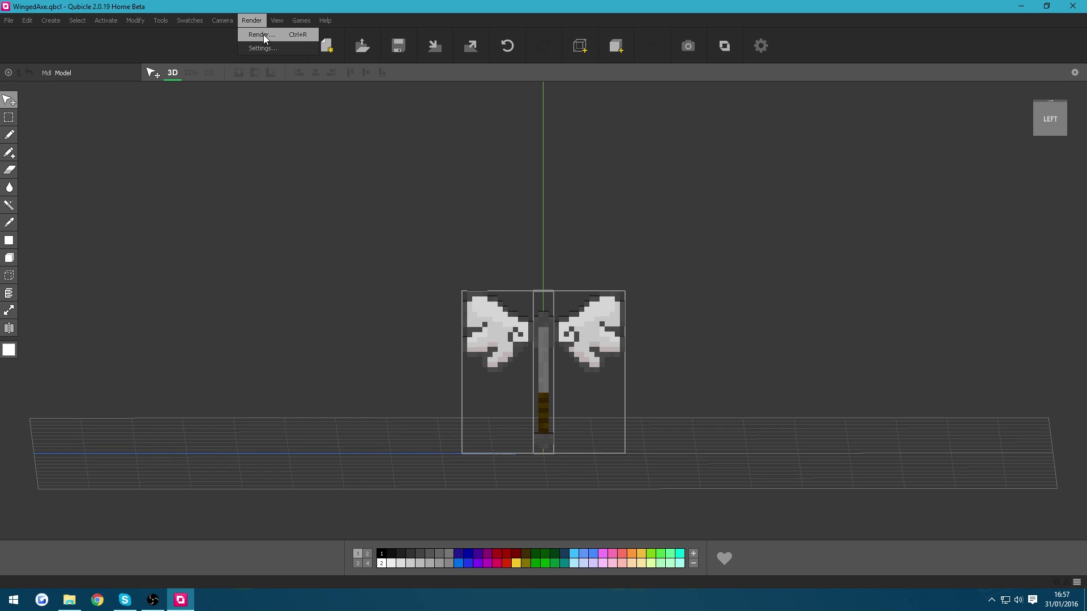
left_click(1059, 123)
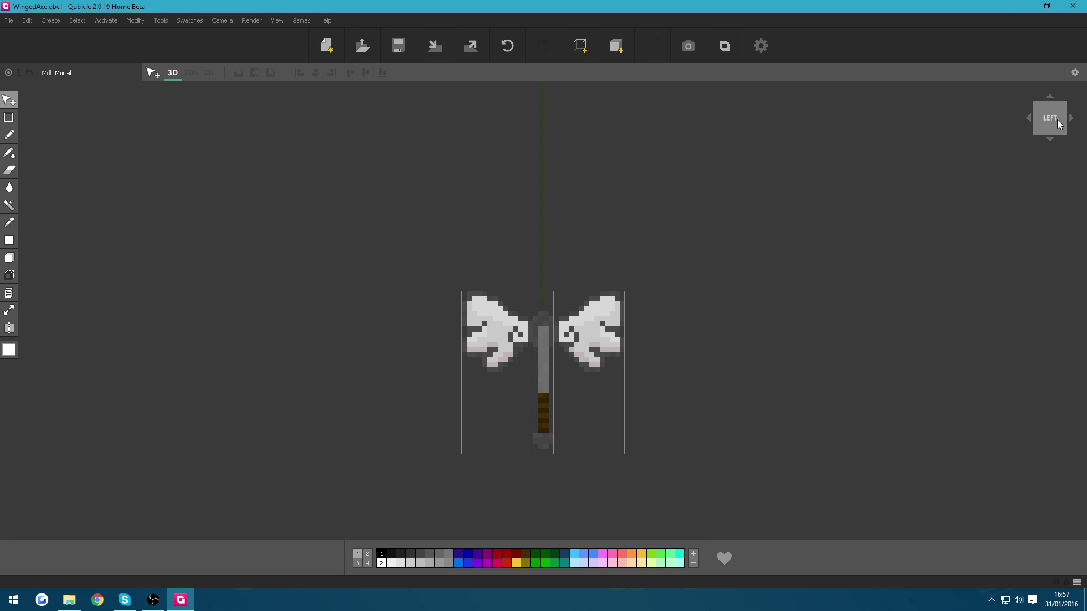
scroll(748, 330, "down", 5)
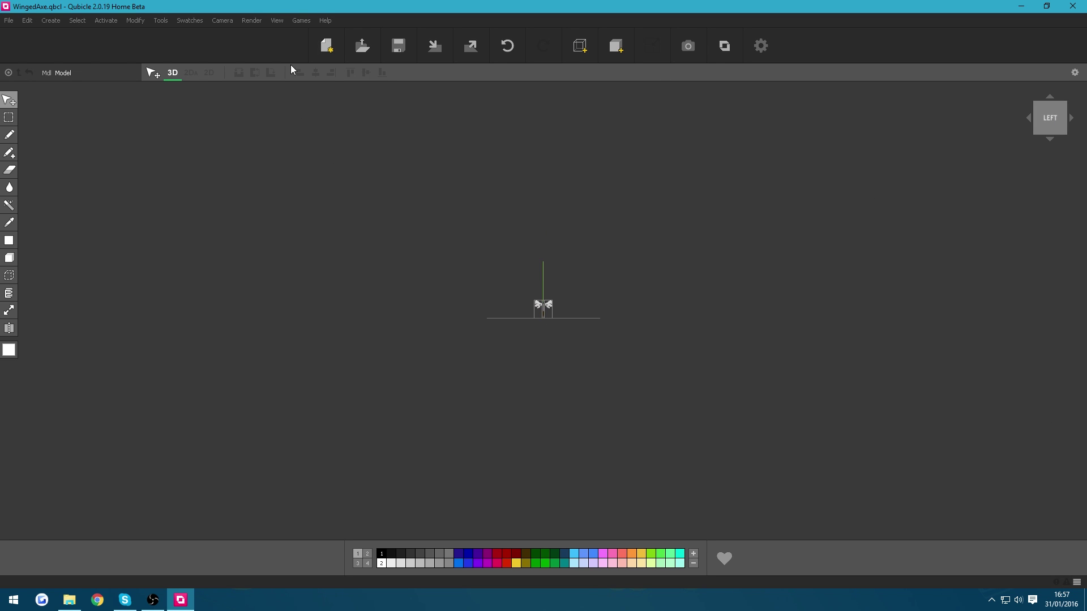
left_click(251, 21)
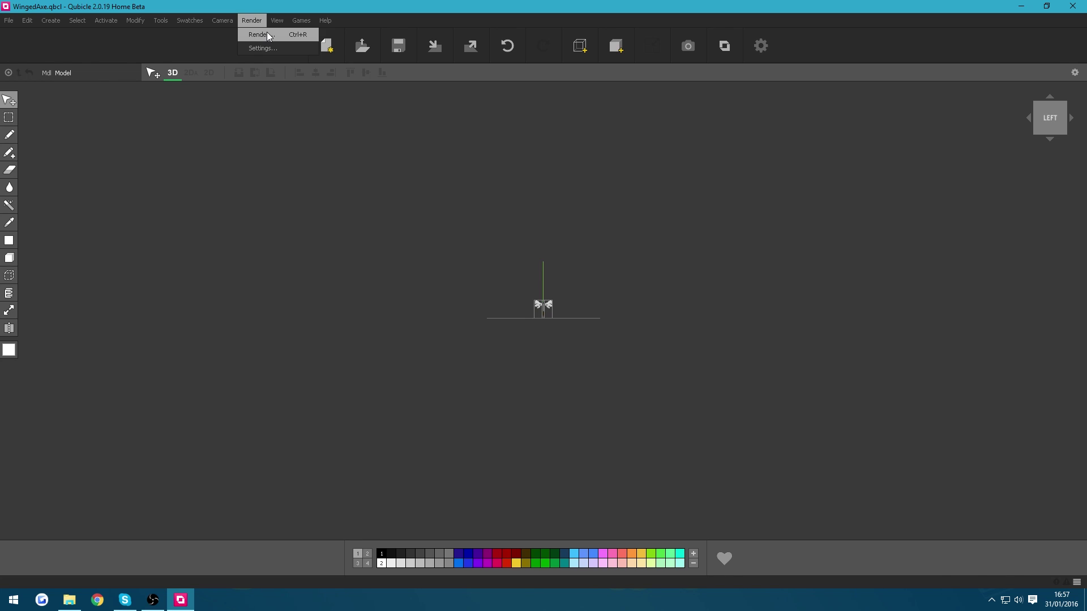
left_click(266, 31)
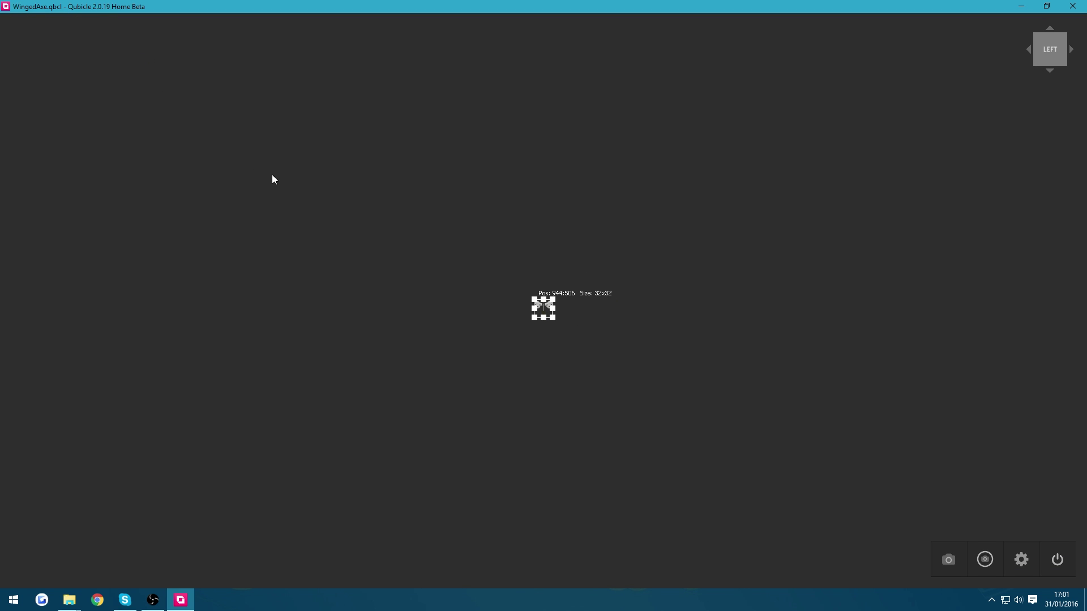
- Render the left face to a PNG named winged_axe_front in the voxel textures folder, copying the name's winged_axe_ prefix for reuse
left_click(942, 557)
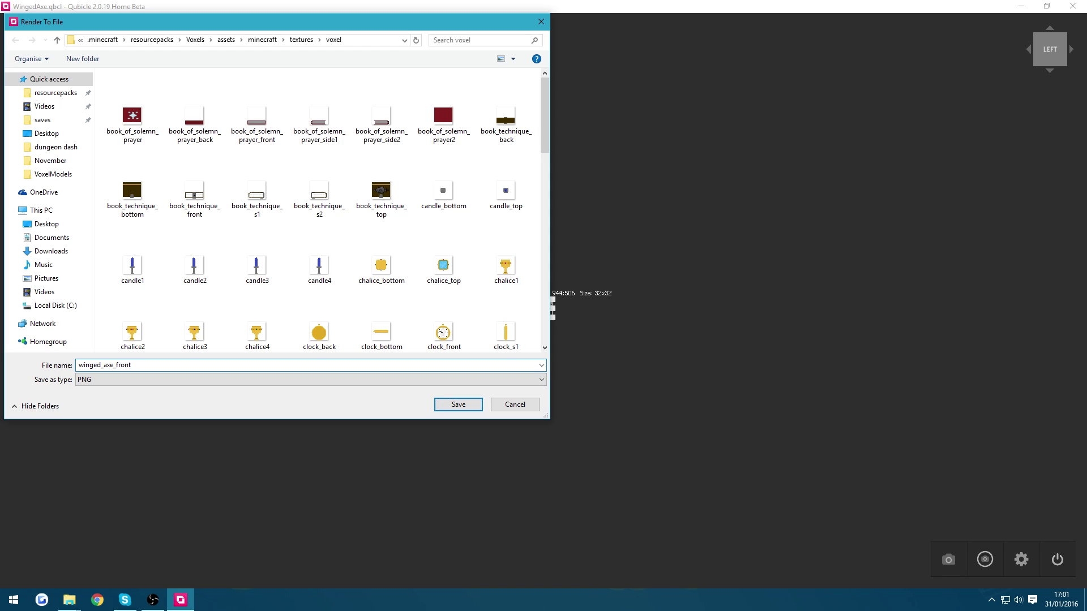
key("shift+Left")
key("shift+Left")
key("shift+Left")
key("shift+Left")
key("shift+Left")
key("shift+Left")
key("shift+Left")
key("shift+Left")
key("shift+Left")
key("shift+Left")
key("ctrl+c")
left_click(459, 404)
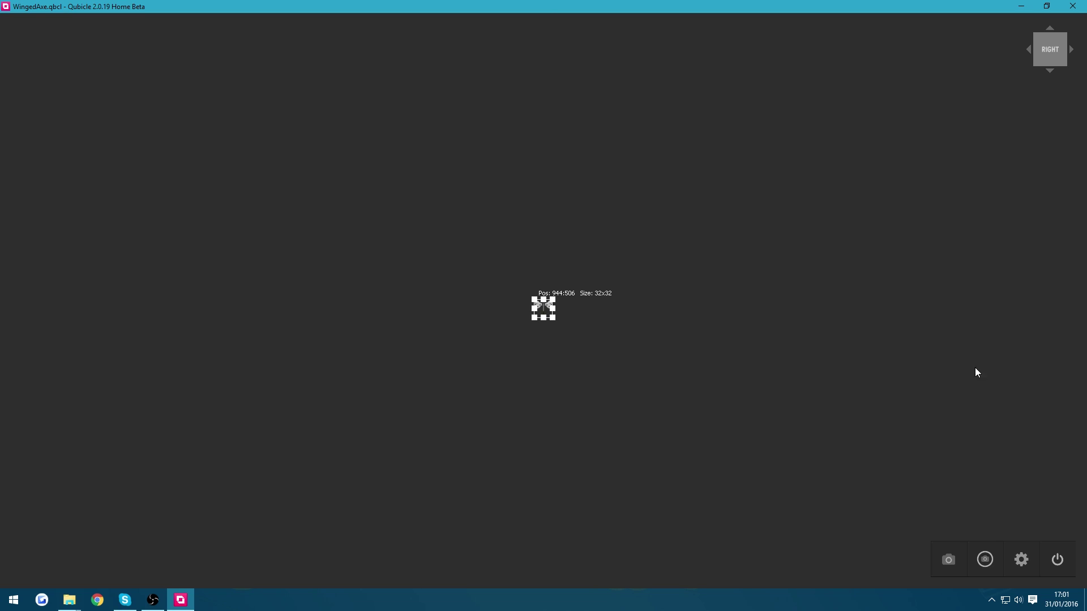
- Render the model's right face to a PNG named winged_axe_back
left_click(947, 559)
key("ctrl+v")
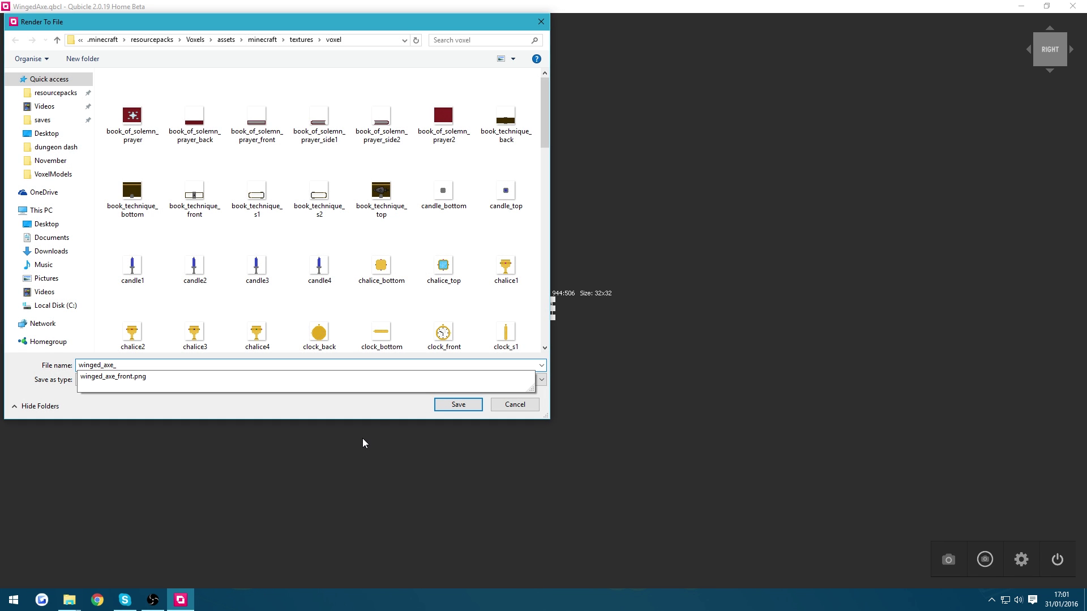
type("back")
key("Return")
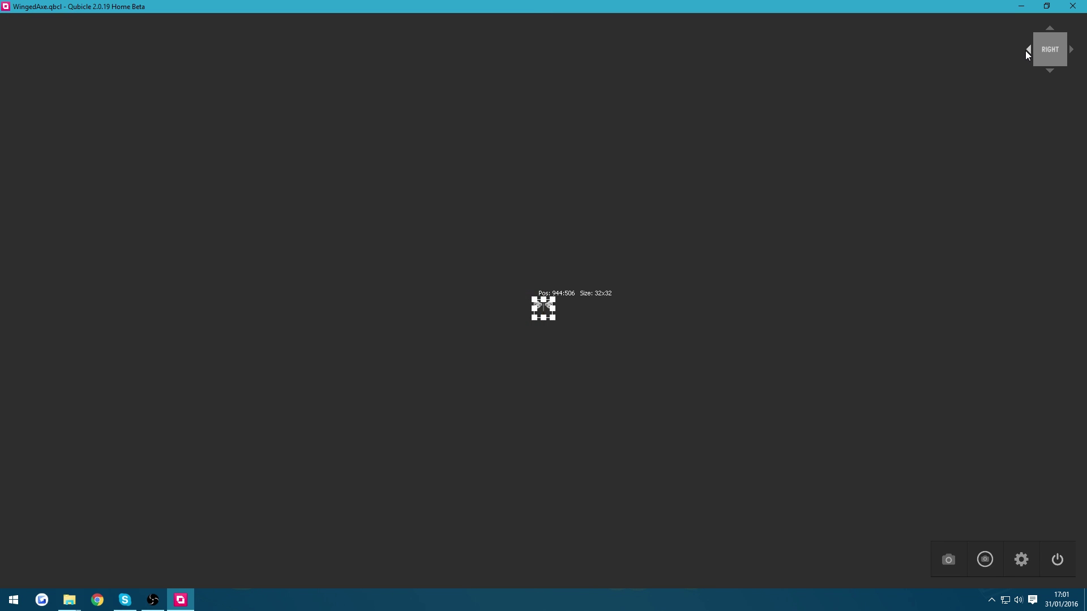
- Render the model's remaining faces to image files, including the front and top views, with the same 32x32 frame
left_click(1028, 50)
left_click(947, 559)
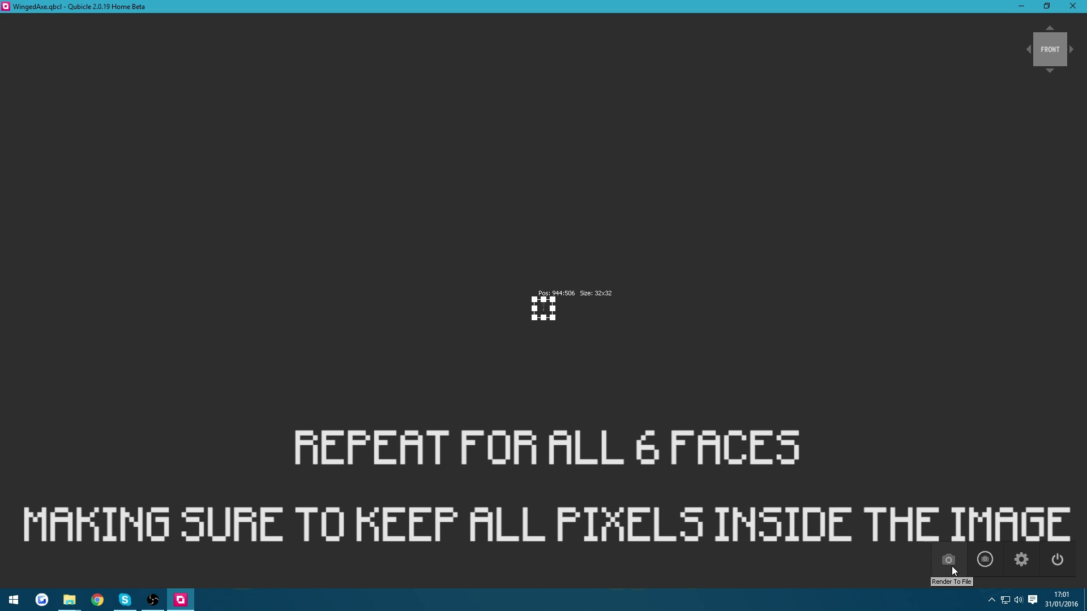
left_click(948, 559)
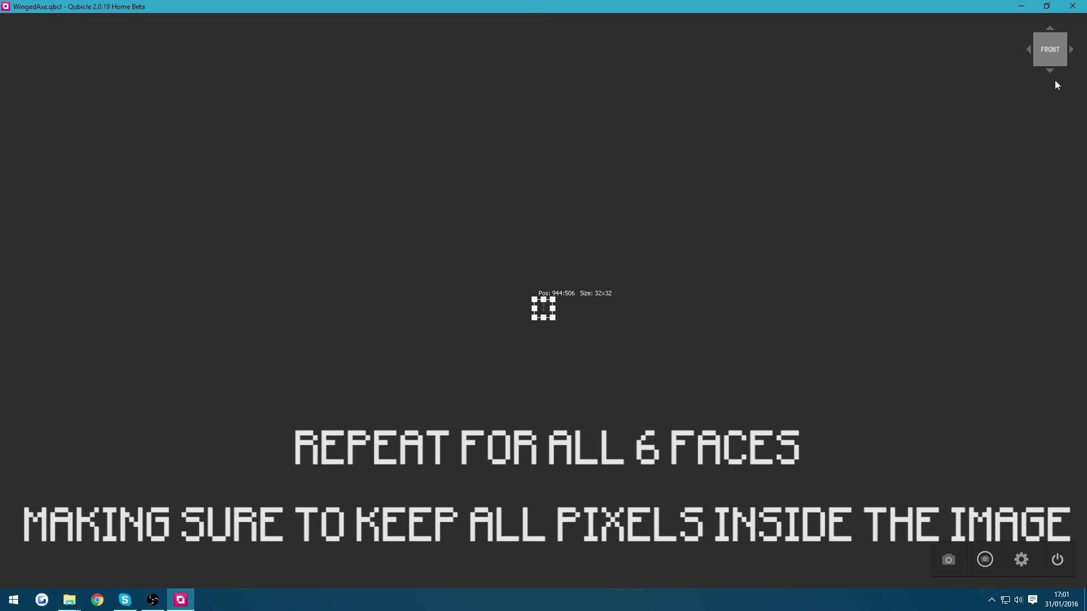
left_click(1050, 29)
left_click(934, 562)
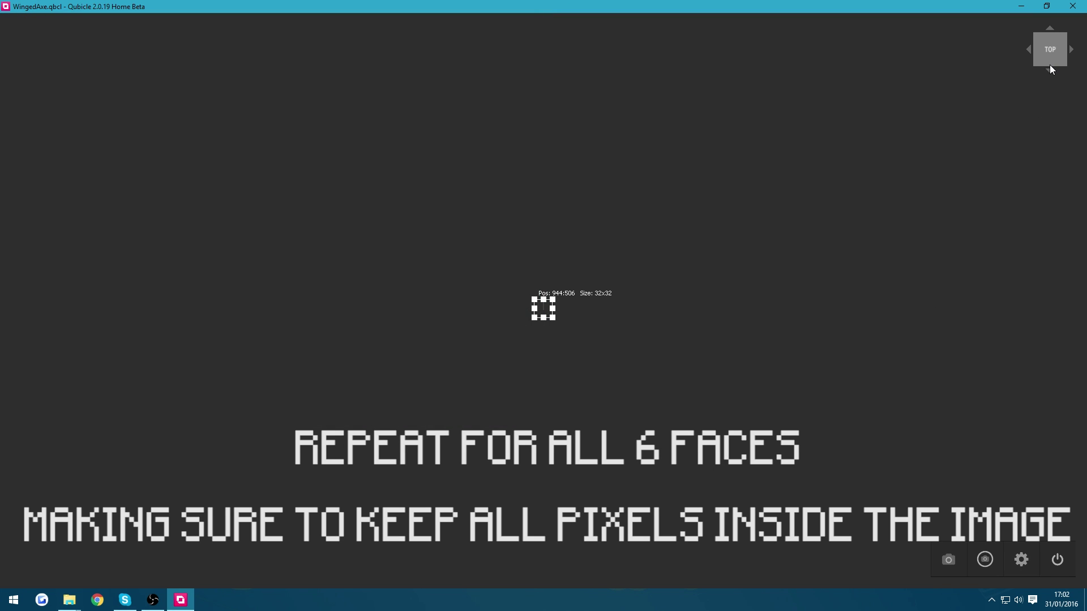
left_click(1050, 70)
left_click(948, 560)
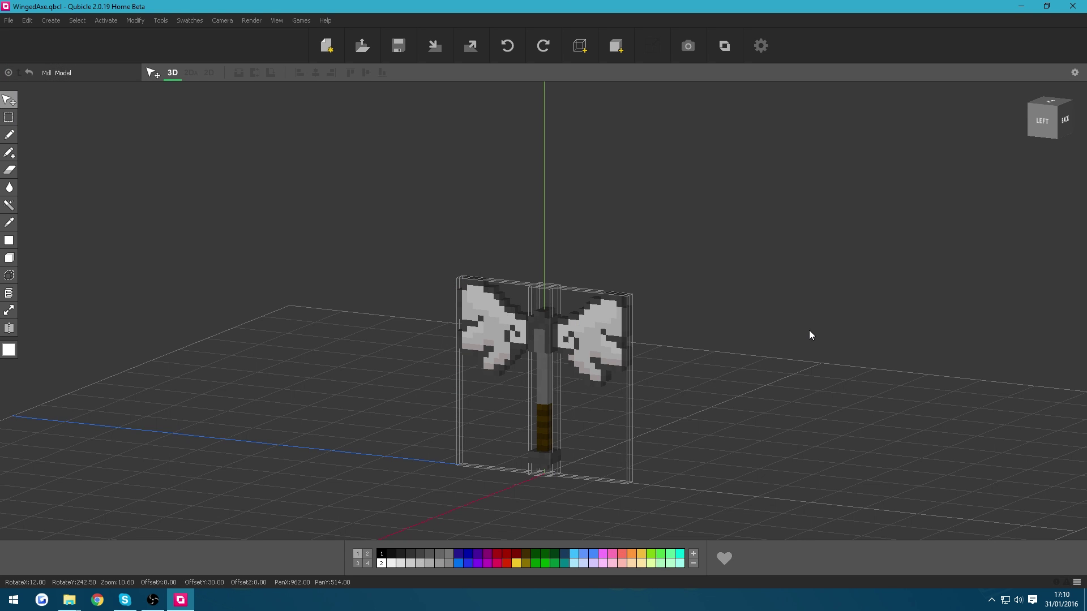
- Create an empty matrix 32 wide, 32 high and 32 deep enclosing the winged axe model
right_click_drag(810, 330, 623, 349)
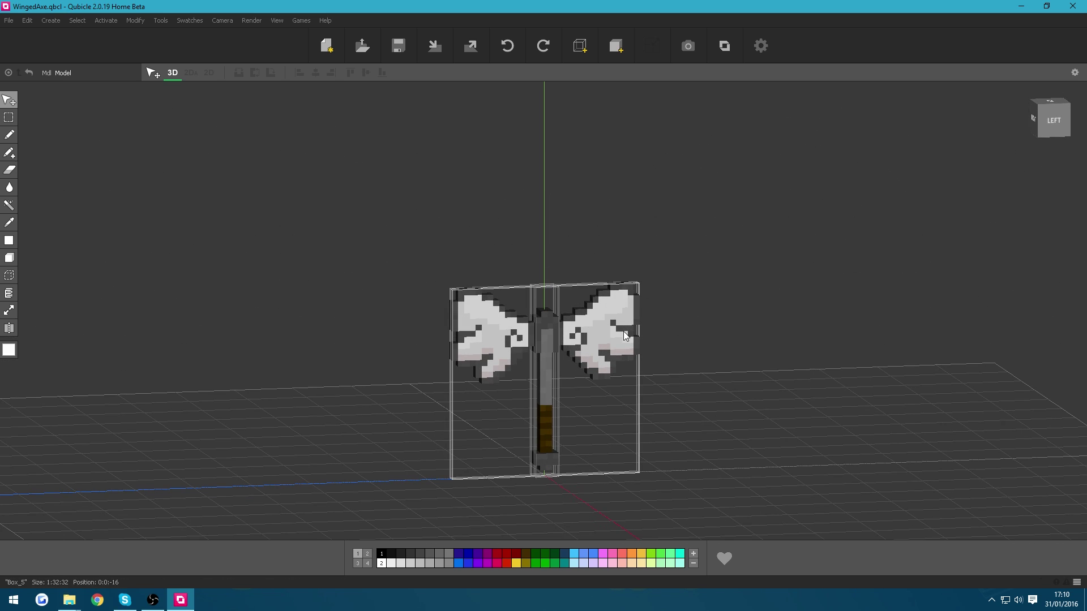
right_click_drag(628, 296, 638, 347)
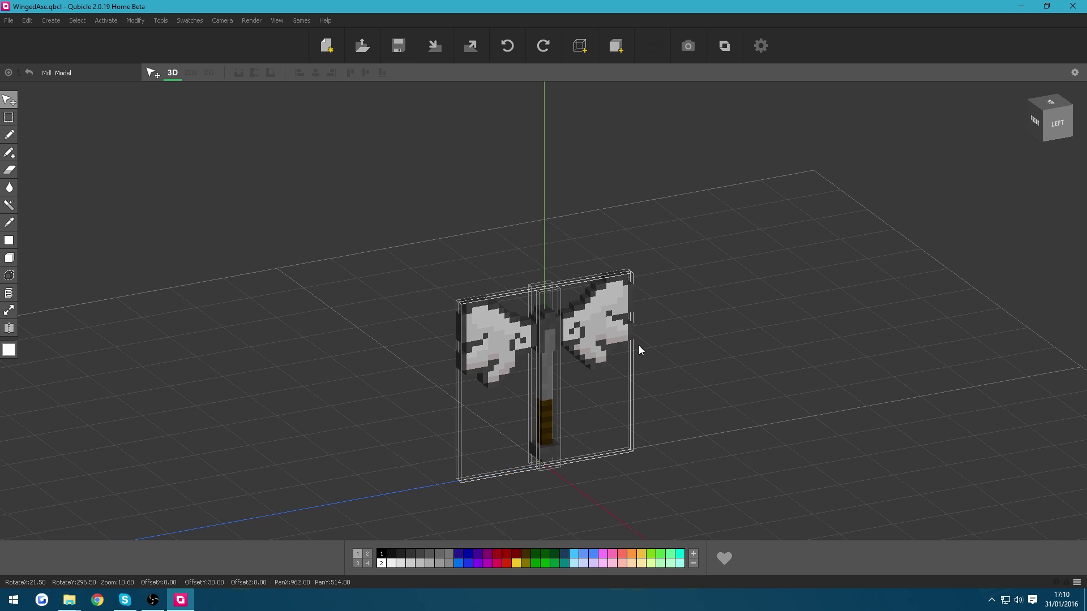
left_click(56, 22)
left_click(65, 32)
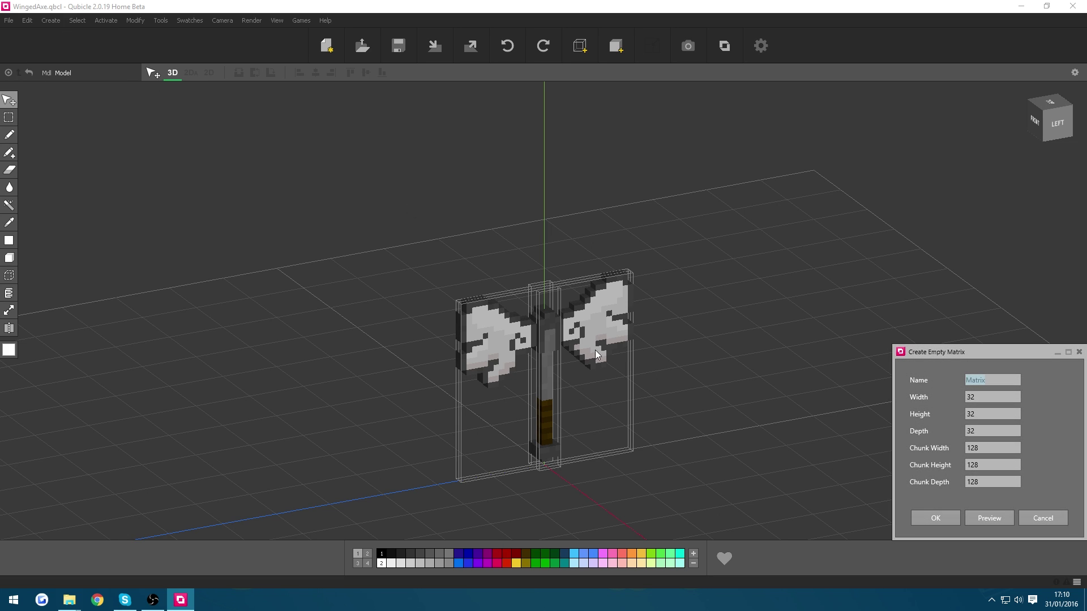
left_click(974, 396)
left_click(979, 398)
double_click(973, 399)
key("Tab")
left_click(934, 519)
- Place single white voxels in two diagonally opposite corners of the new matrix, and return to the whole model
right_click_drag(835, 468, 383, 260)
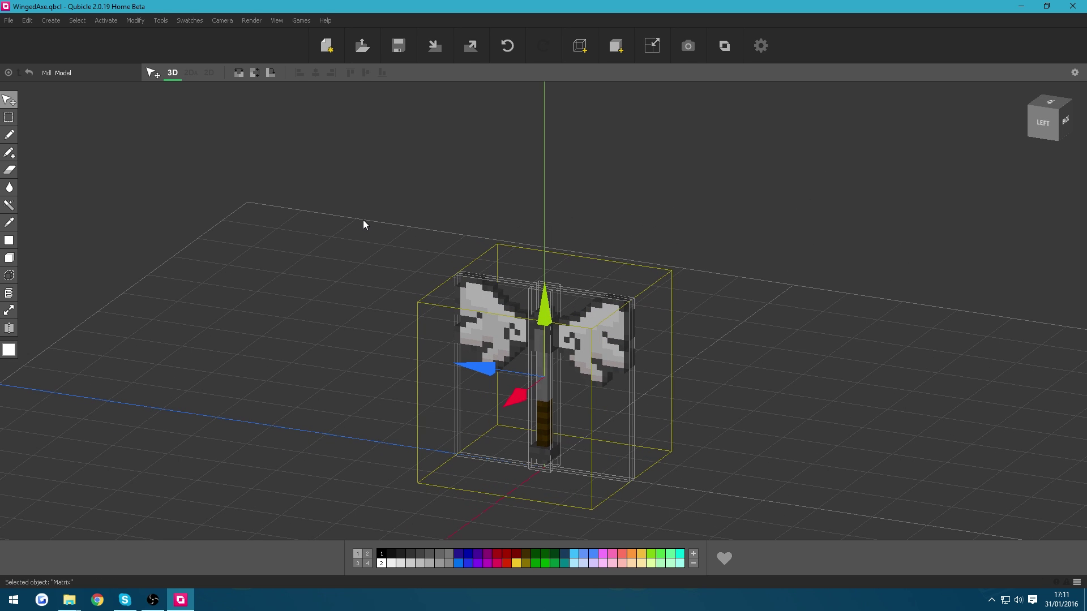
double_click(504, 246)
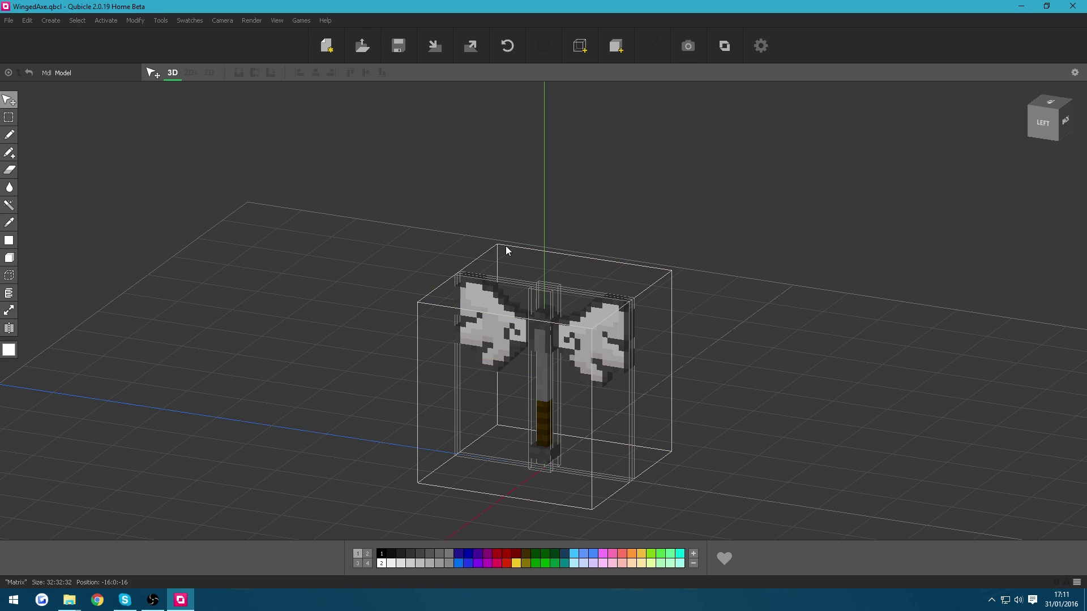
left_click(10, 135)
left_click(485, 135)
mouse_move(484, 135)
right_mouse_down()
mouse_move(606, 344)
mouse_move(715, 359)
mouse_move(721, 333)
right_mouse_up()
left_click(713, 360)
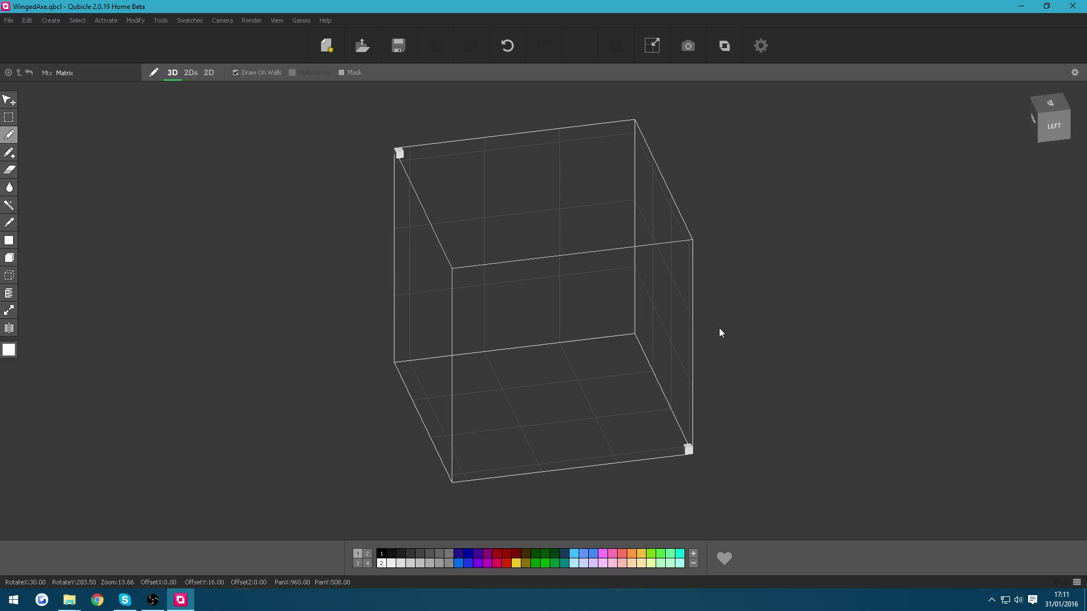
left_click(18, 73)
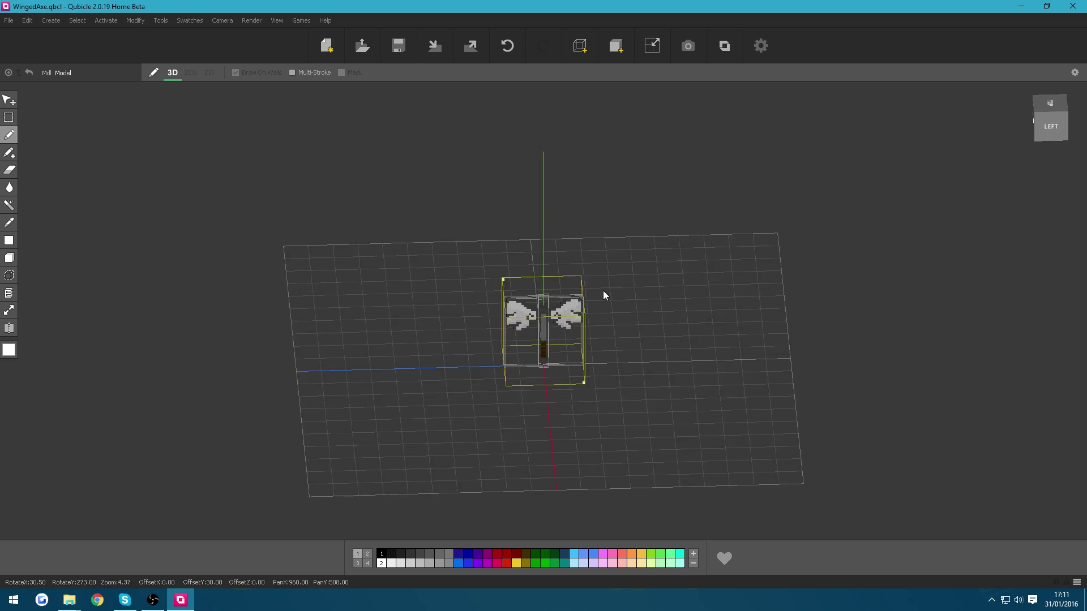
- Export the model as the Wavefront OBJ file WingedAxe on the Desktop with Texture material and Manifold optimization
right_click_drag(603, 291, 518, 288)
right_click_drag(579, 303, 600, 347)
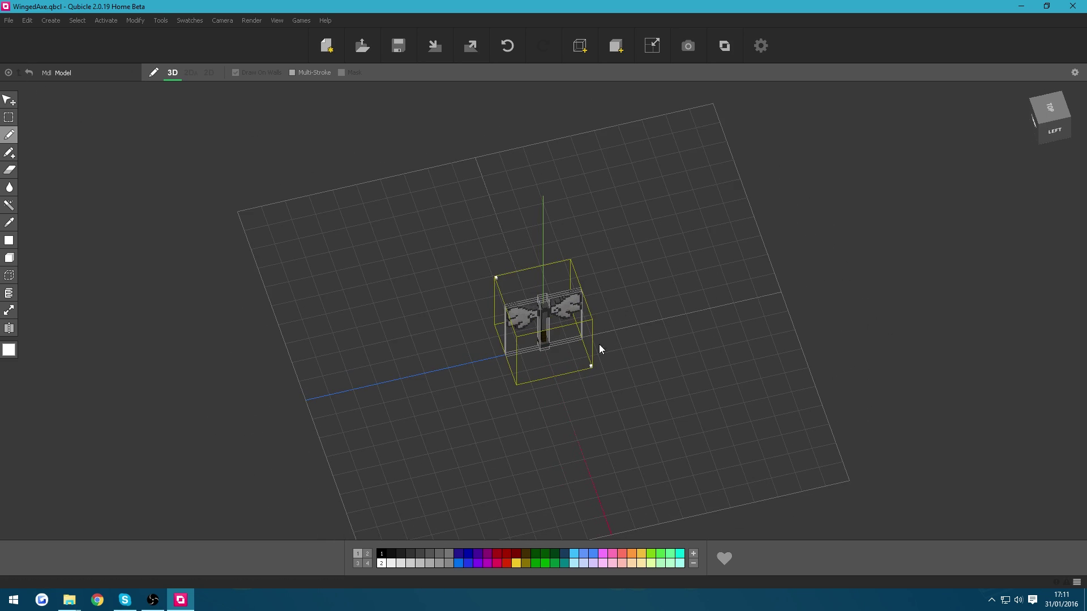
mouse_move(489, 298)
right_mouse_down()
mouse_move(540, 318)
mouse_move(549, 294)
mouse_move(500, 291)
mouse_move(500, 311)
mouse_move(552, 307)
mouse_move(491, 311)
right_mouse_up()
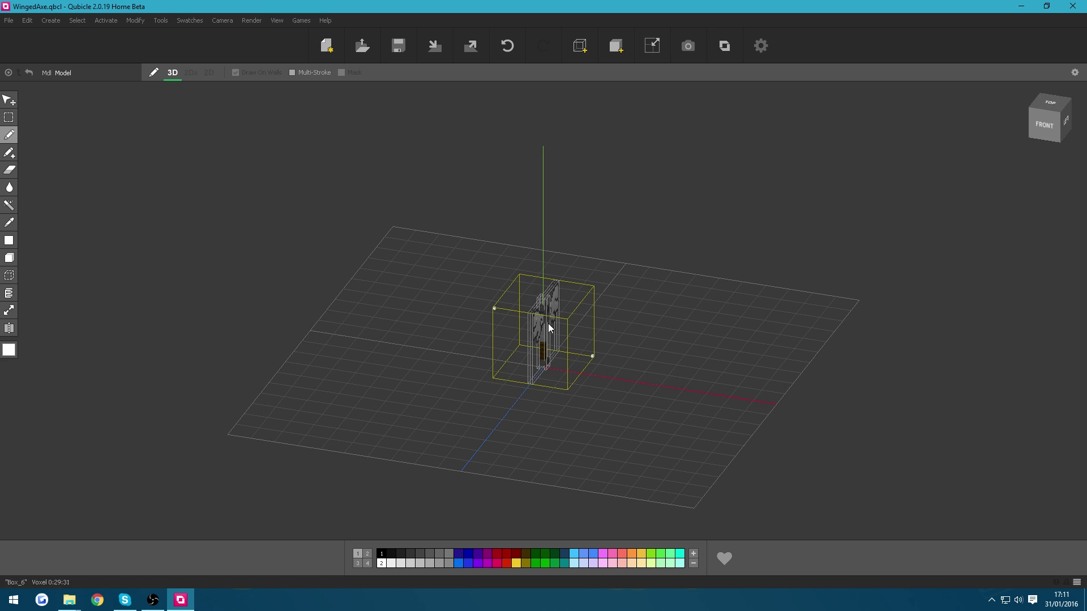
right_click_drag(592, 351, 510, 338)
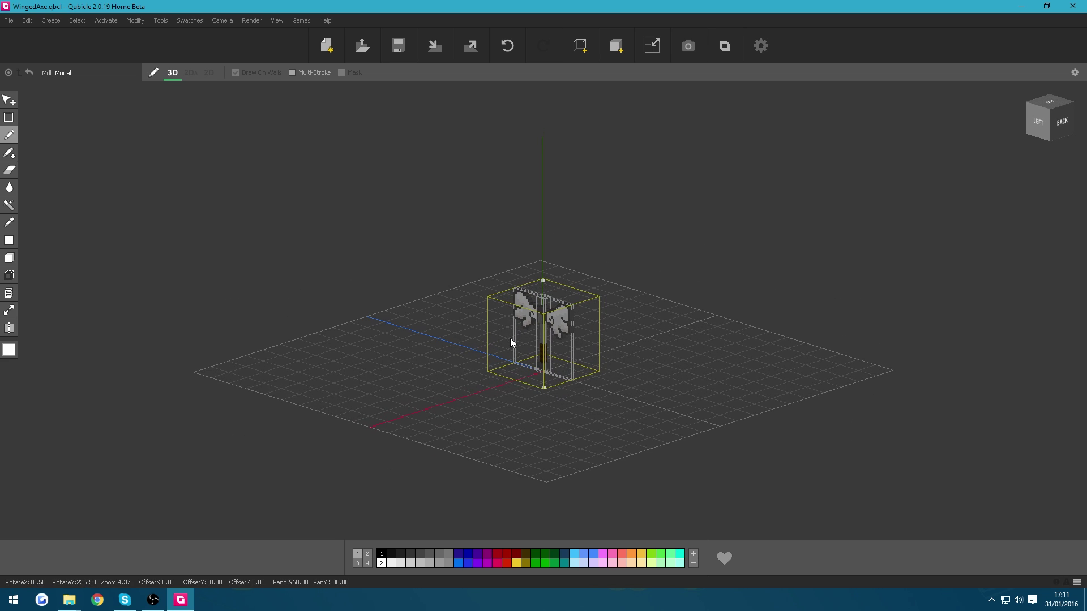
left_click(7, 21)
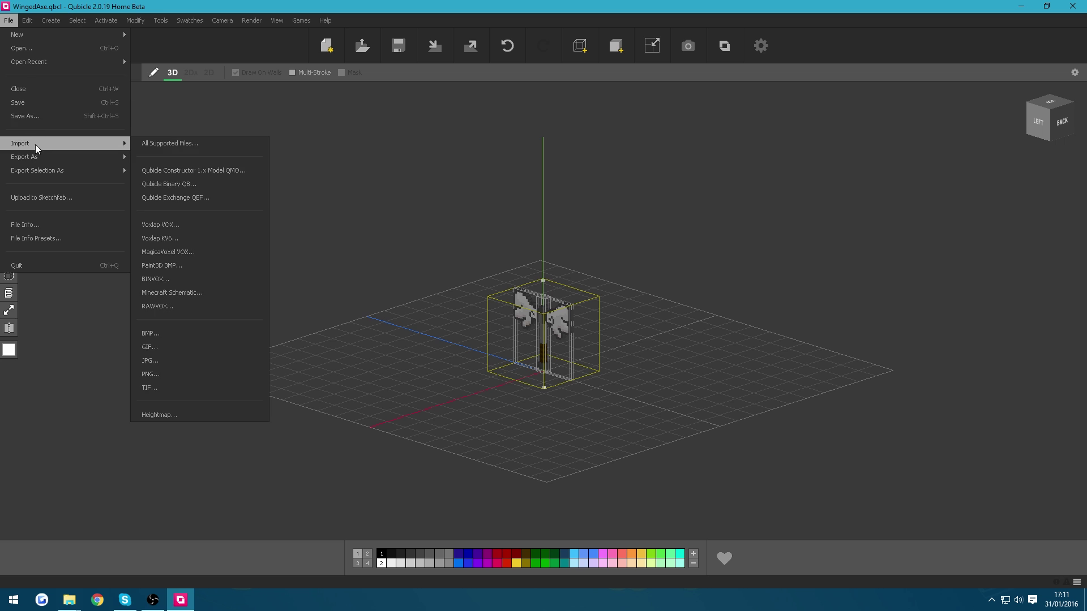
mouse_move(35, 158)
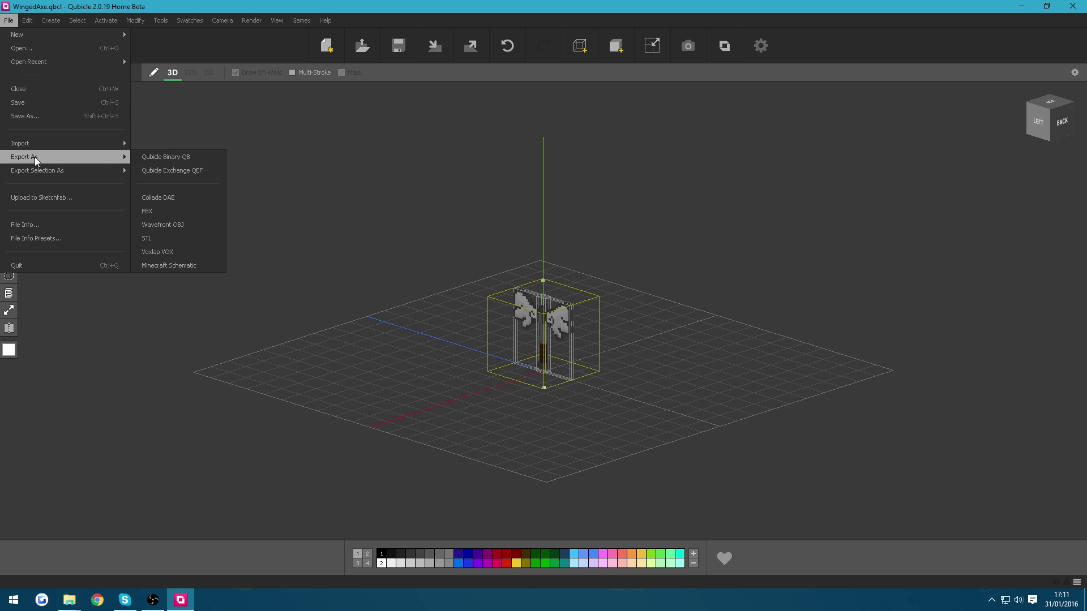
left_click(157, 228)
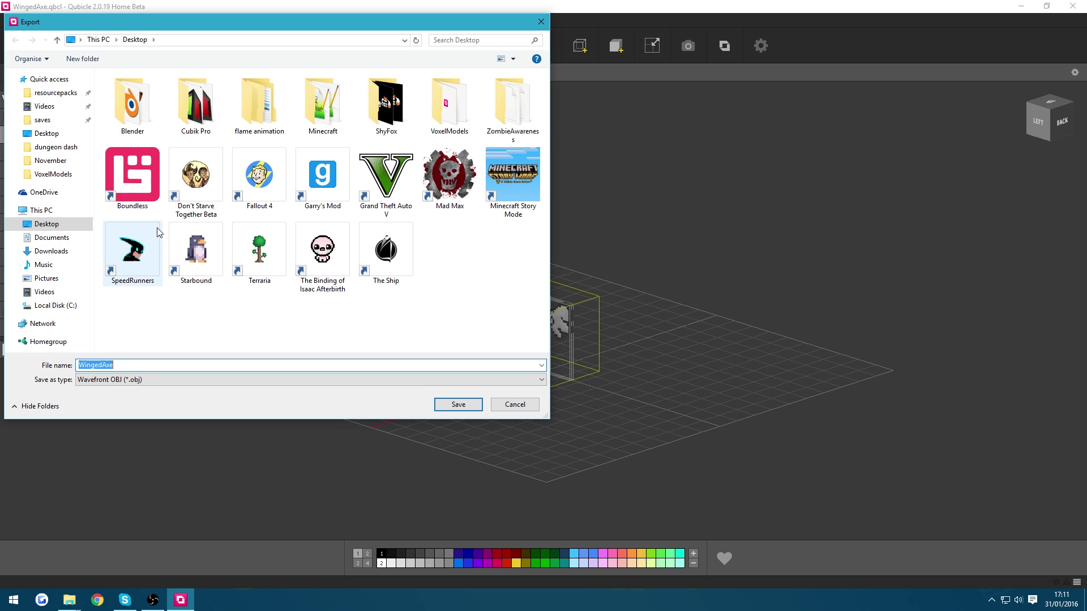
left_click(453, 405)
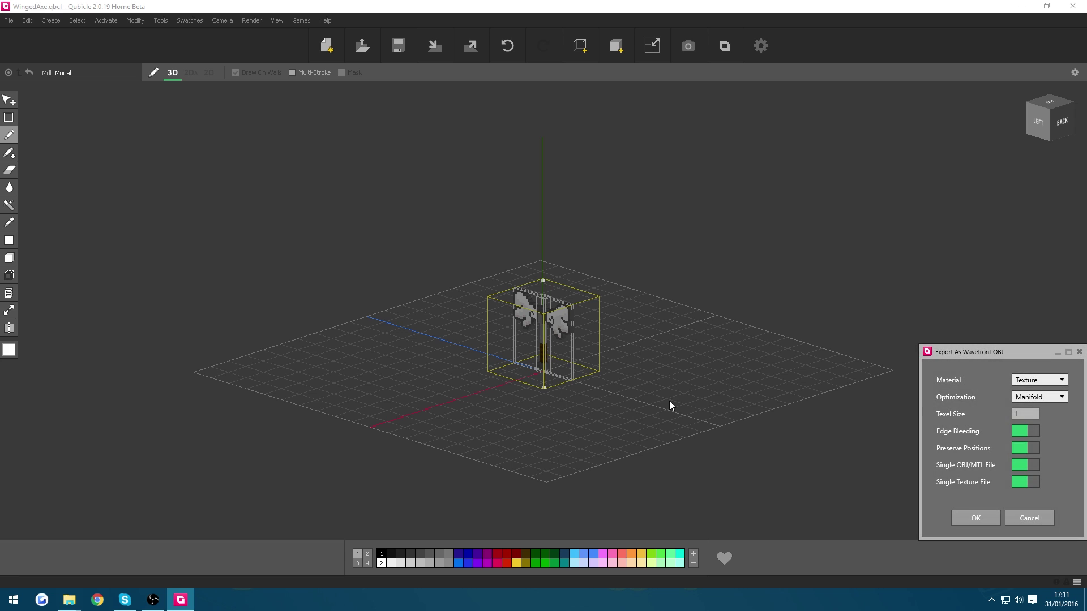
left_click(977, 521)
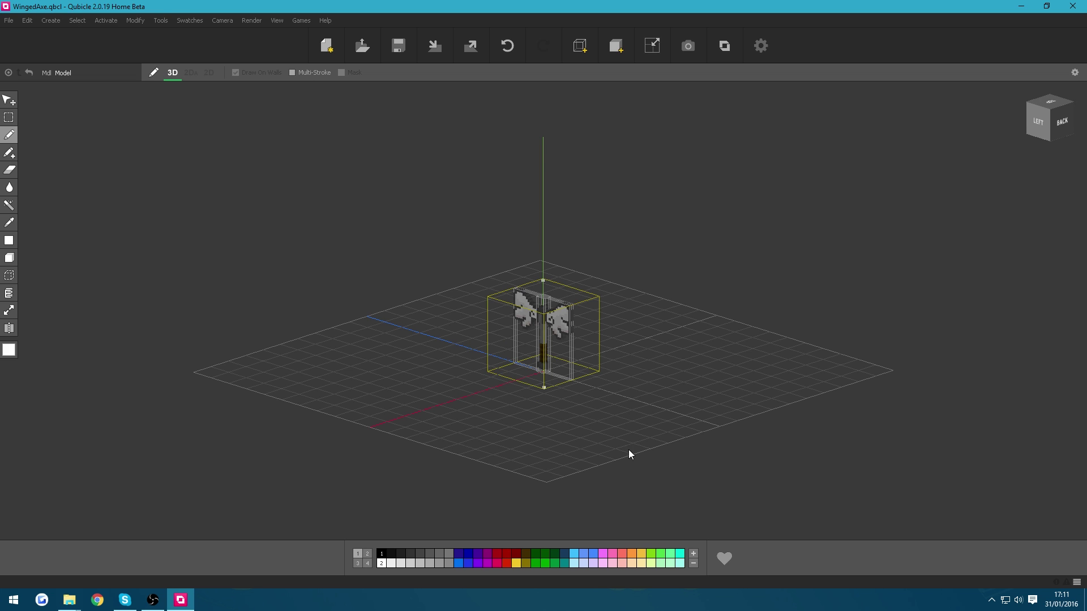
middle_click_drag(484, 437, 534, 417)
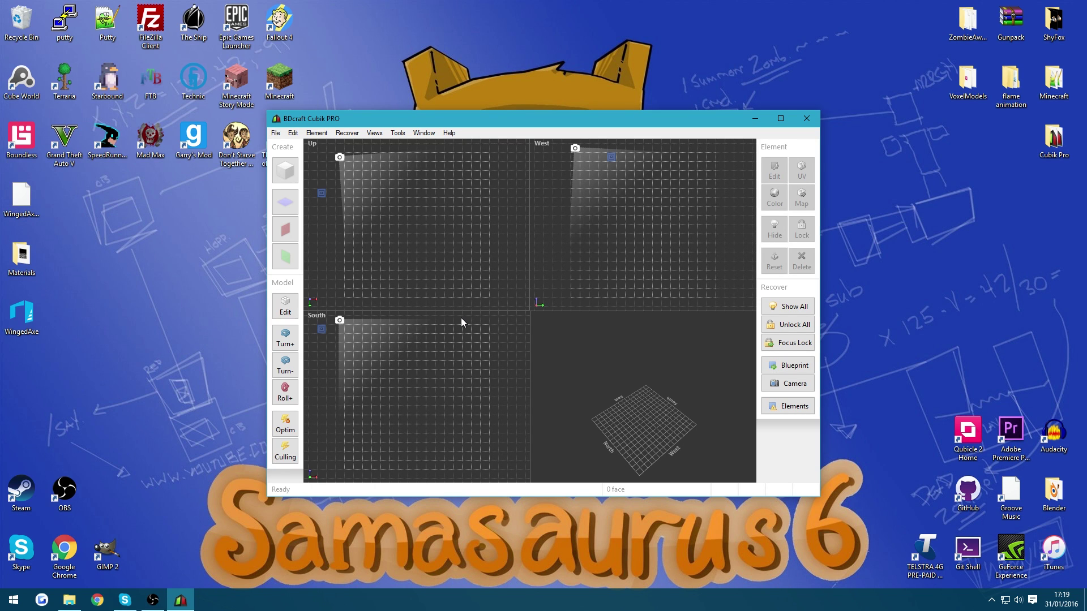
- Import the desktop's WingedAxe OBJ file into BDcraft Cubik PRO, voxelizing it at x32 resolution
left_click(24, 320)
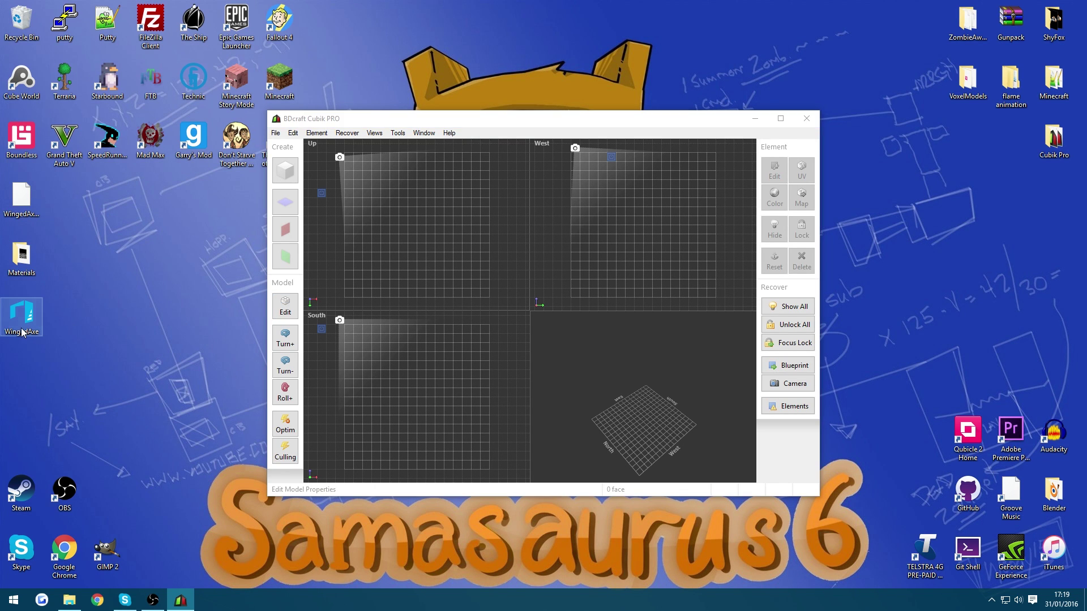
left_click_drag(20, 321, 74, 285)
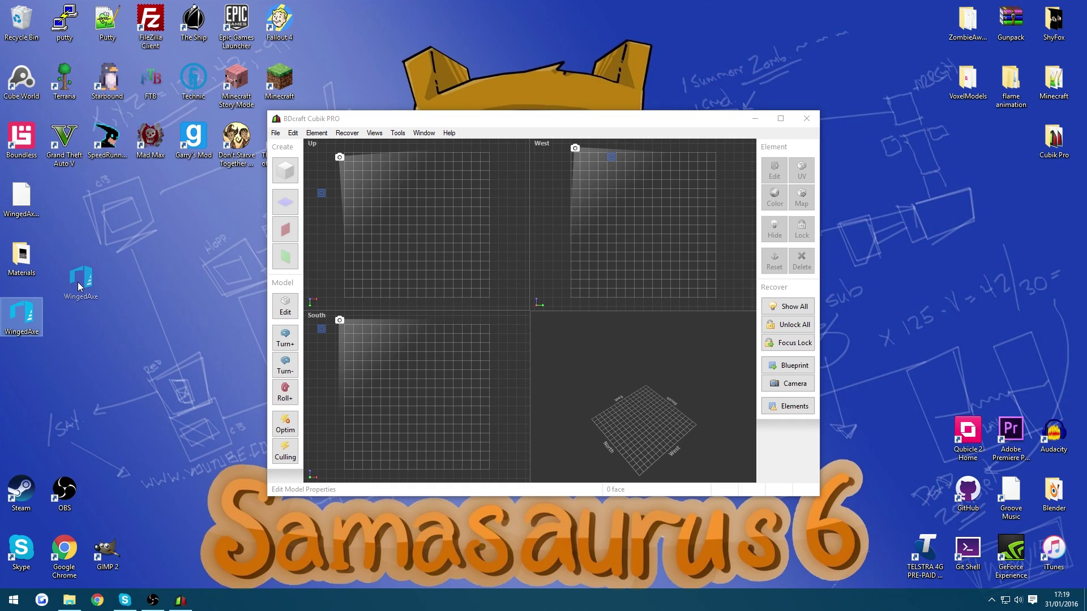
left_click_drag(429, 250, 429, 250)
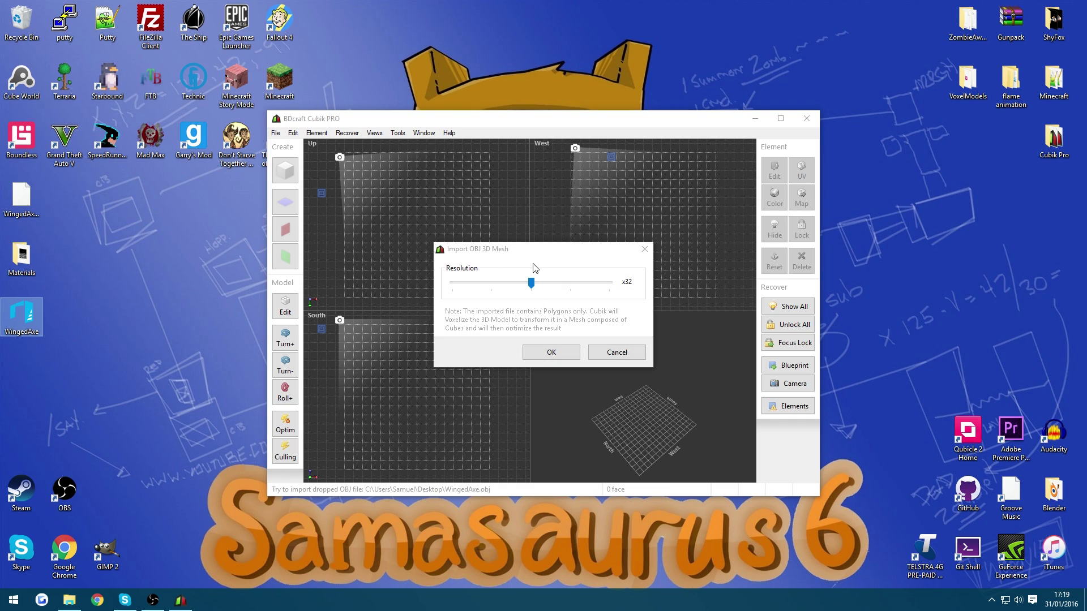
left_click_drag(532, 284, 462, 296)
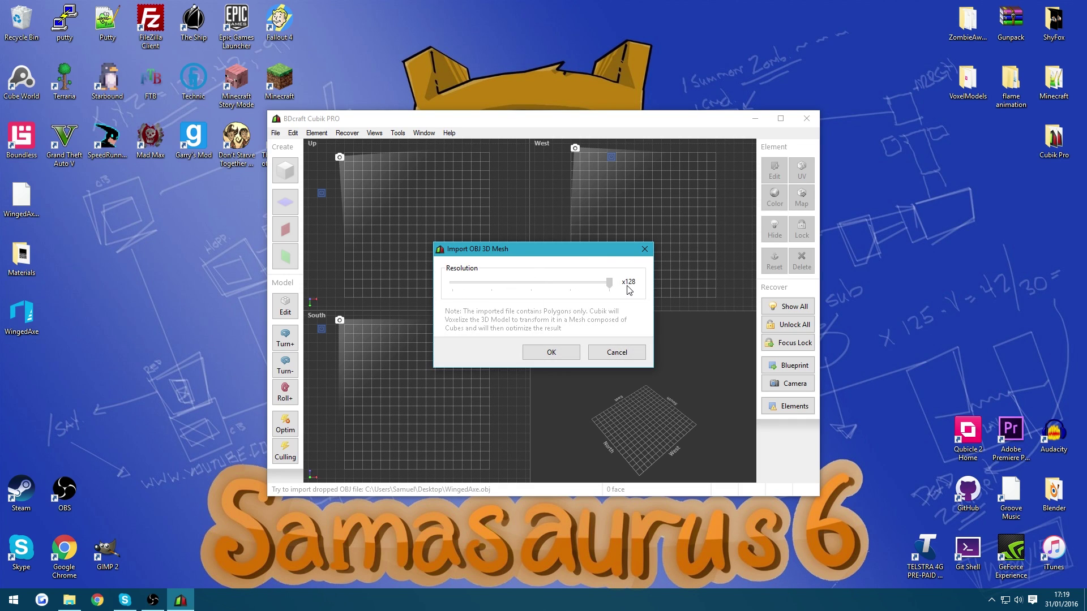
left_click_drag(628, 290, 525, 301)
left_click(566, 359)
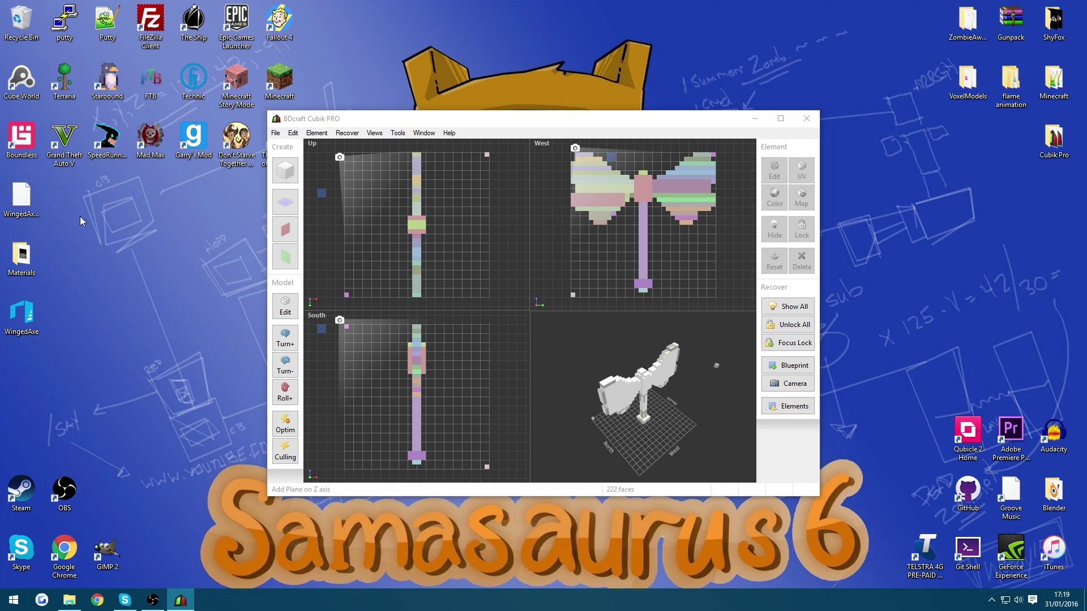
- Delete the WingedAxe companion file and the Materials file from the desktop, keeping the OBJ file
left_click_drag(60, 282, 14, 204)
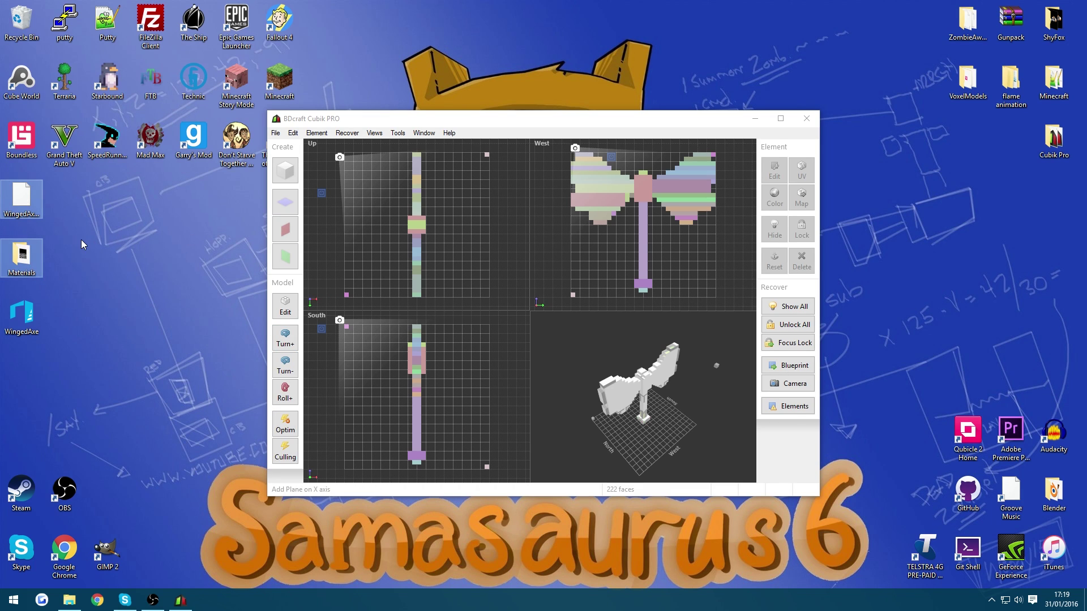
key("Delete")
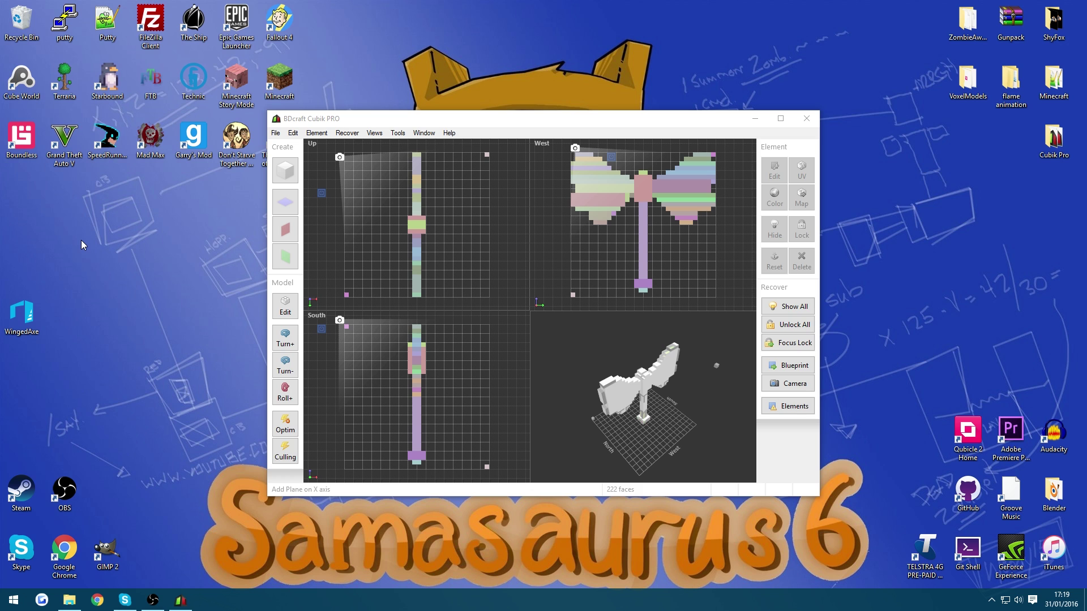
- Switch to the custom workspace layout with the elements list and material manager, and look through the model's elements
left_click(424, 132)
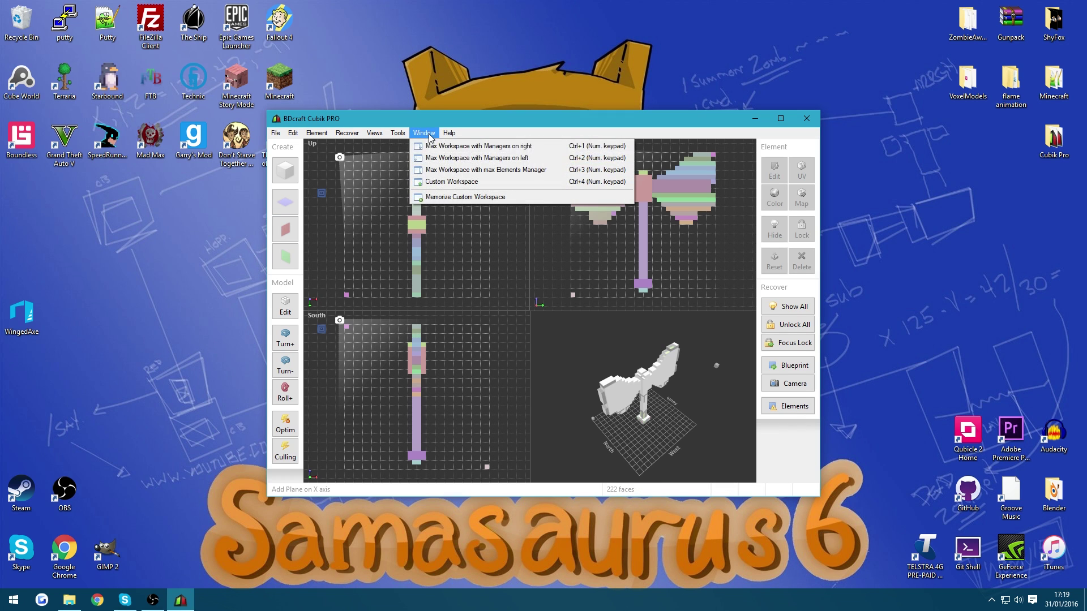
left_click(450, 182)
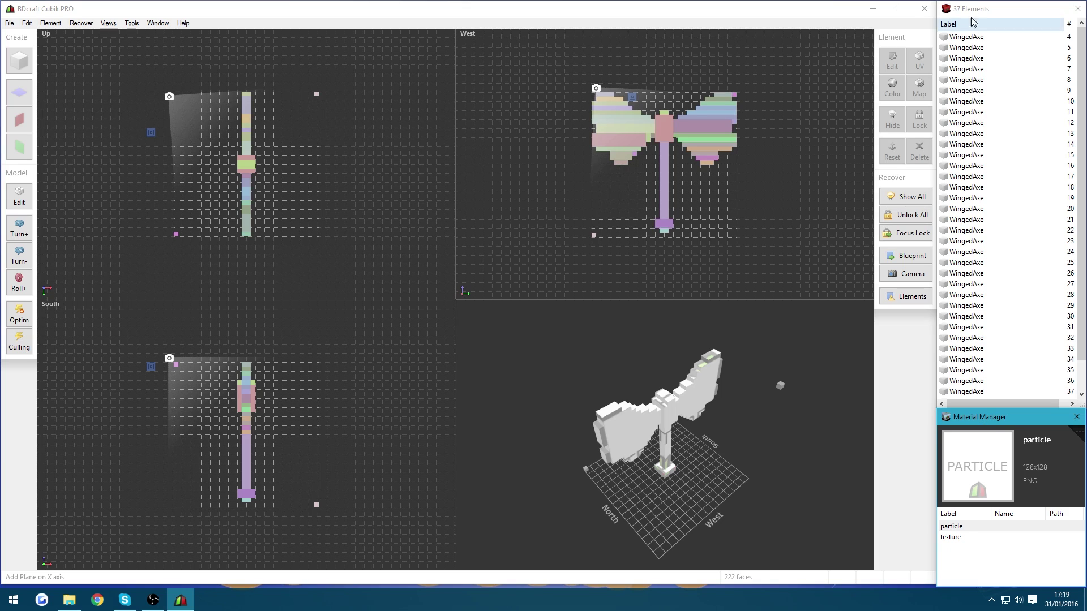
scroll(955, 276, "down", 1)
scroll(974, 281, "up", 1)
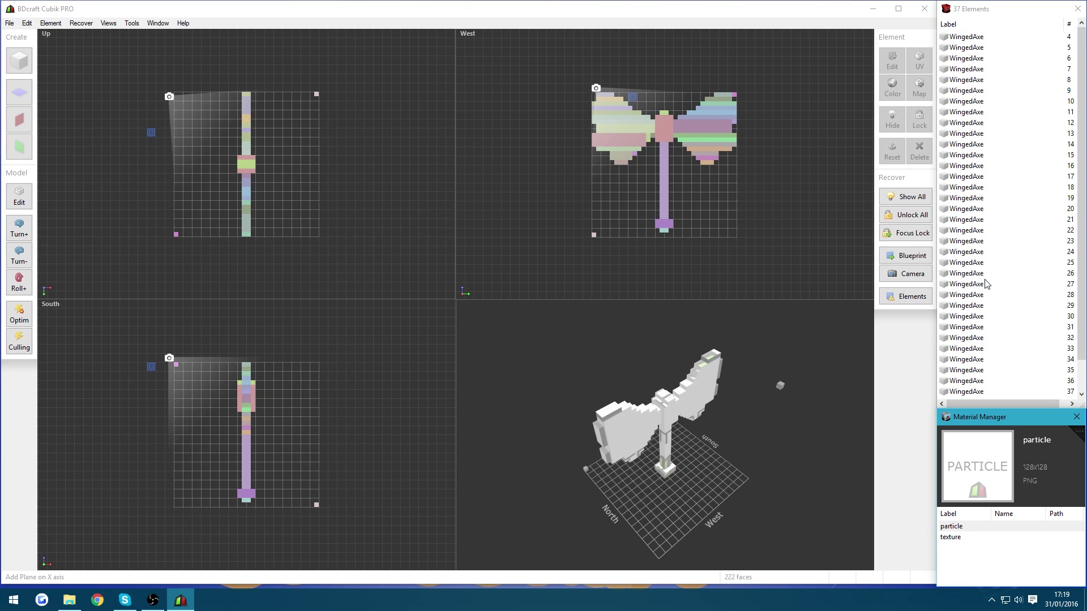
scroll(986, 283, "down", 1)
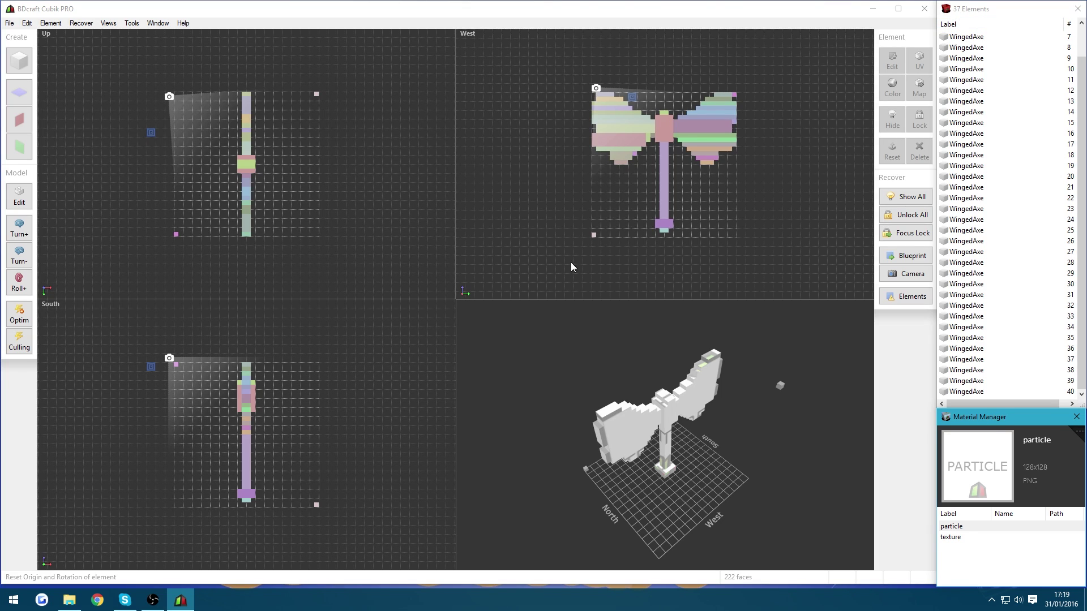
- Delete the two stray corner cubes at opposite ends of the imported model's grid
left_click_drag(627, 505, 808, 430)
left_click(315, 505)
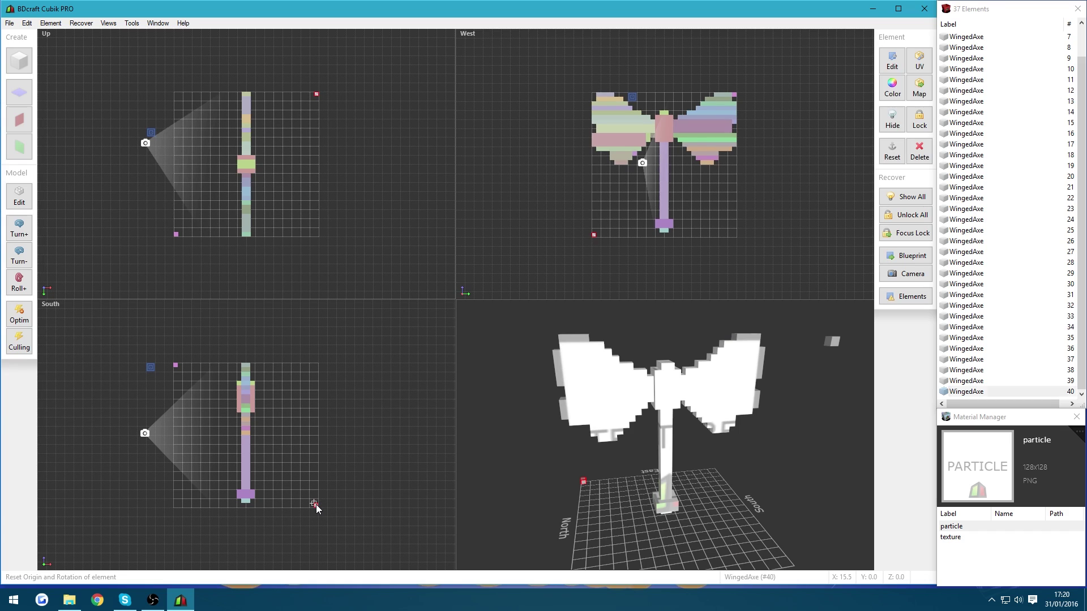
key("Delete")
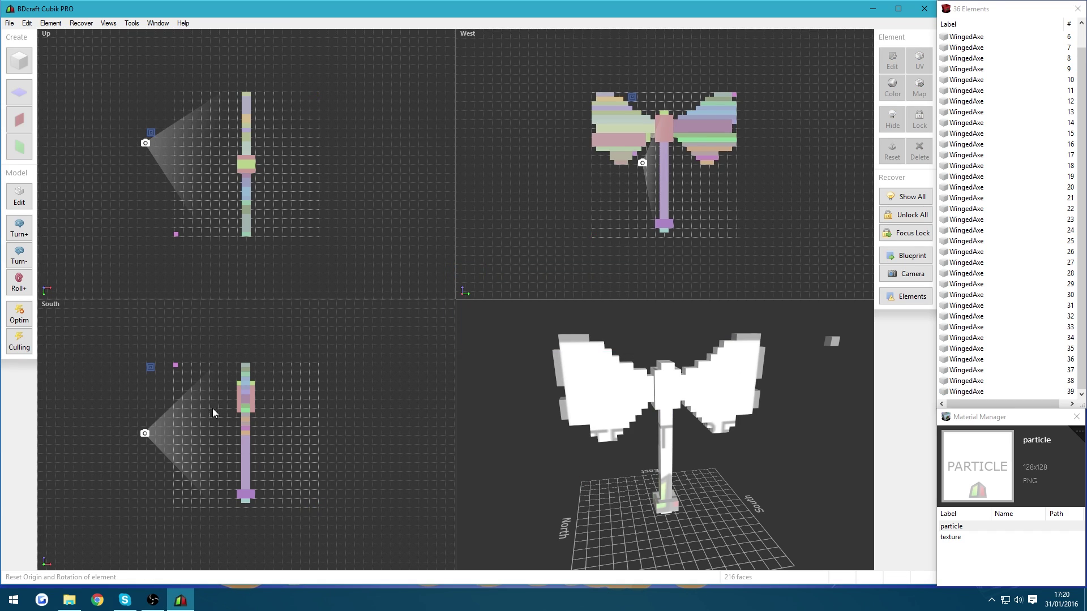
left_click(175, 367)
key("Delete")
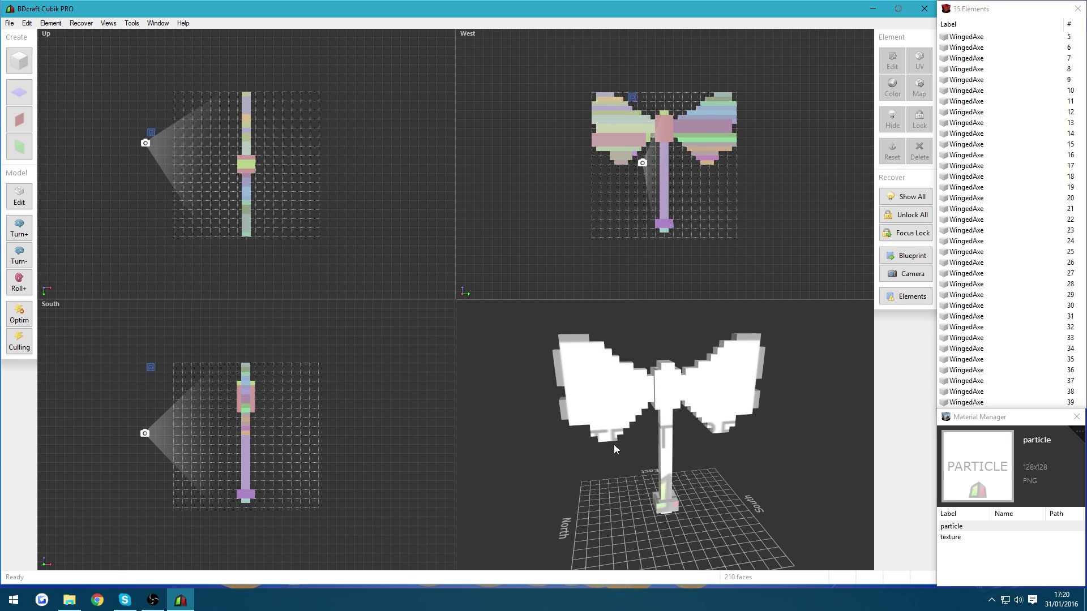
middle_click_drag(615, 452, 604, 439)
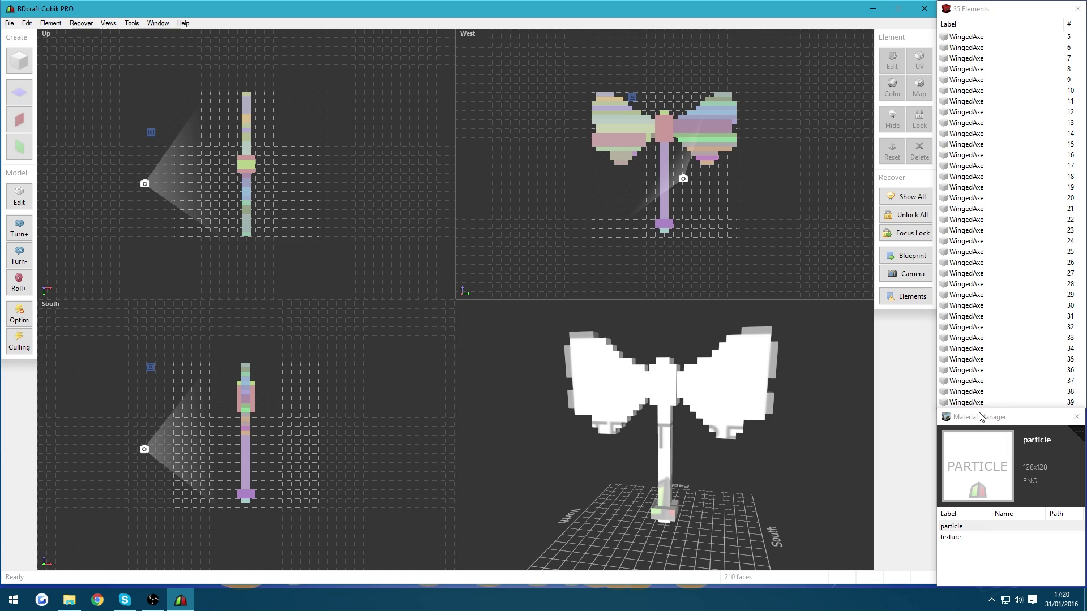
- Enlarge the Material Manager and delete its default texture and particle materials
left_click_drag(978, 410, 980, 293)
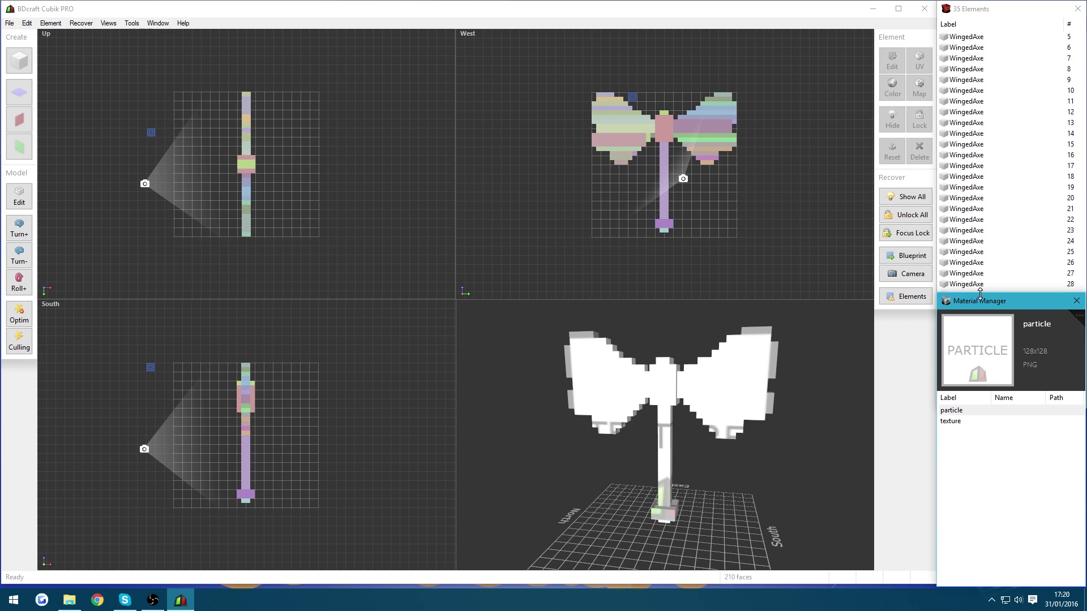
left_click(958, 423)
right_click(958, 424)
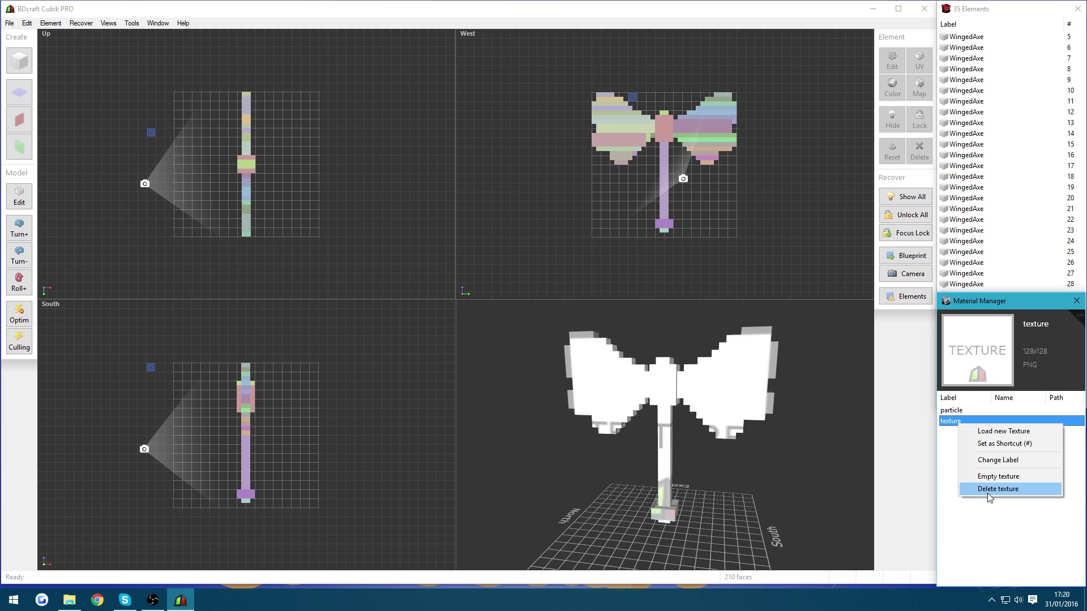
left_click(988, 490)
left_click(957, 411)
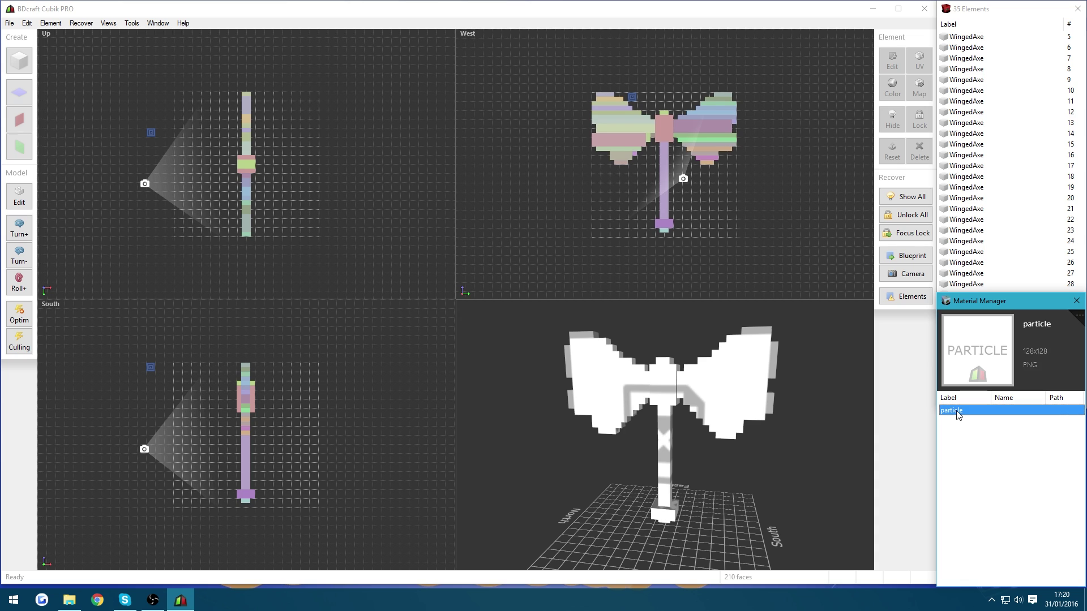
right_click(957, 411)
left_click(966, 475)
- Start adding a new material image and browse to the Voxels resource pack's voxel textures folder
double_click(965, 448)
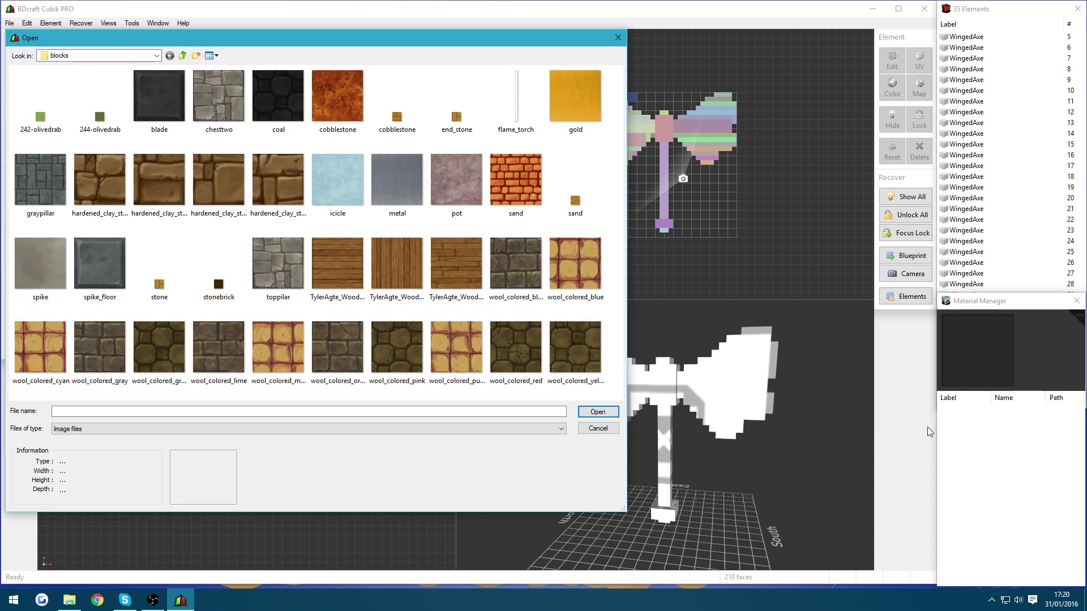
left_click(183, 56)
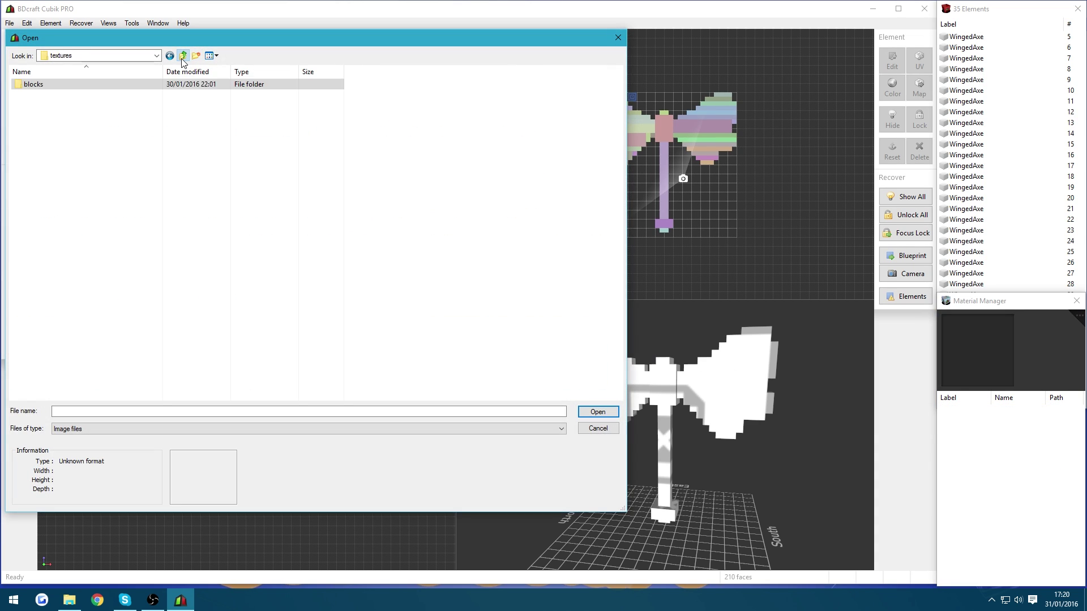
left_click(182, 56)
left_click(182, 56)
left_click(182, 56)
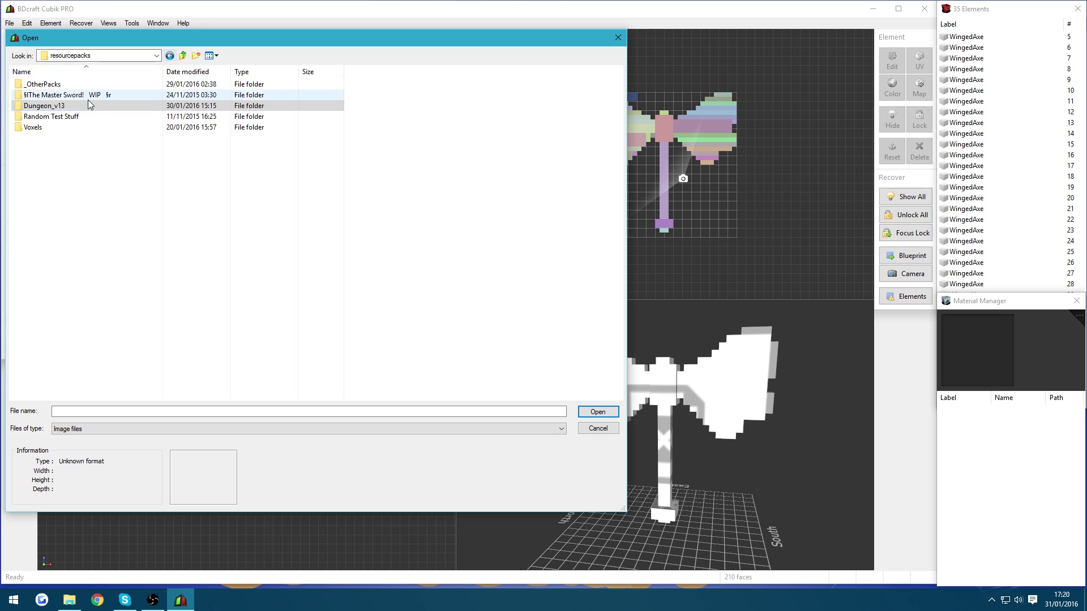
double_click(80, 128)
double_click(62, 90)
double_click(61, 87)
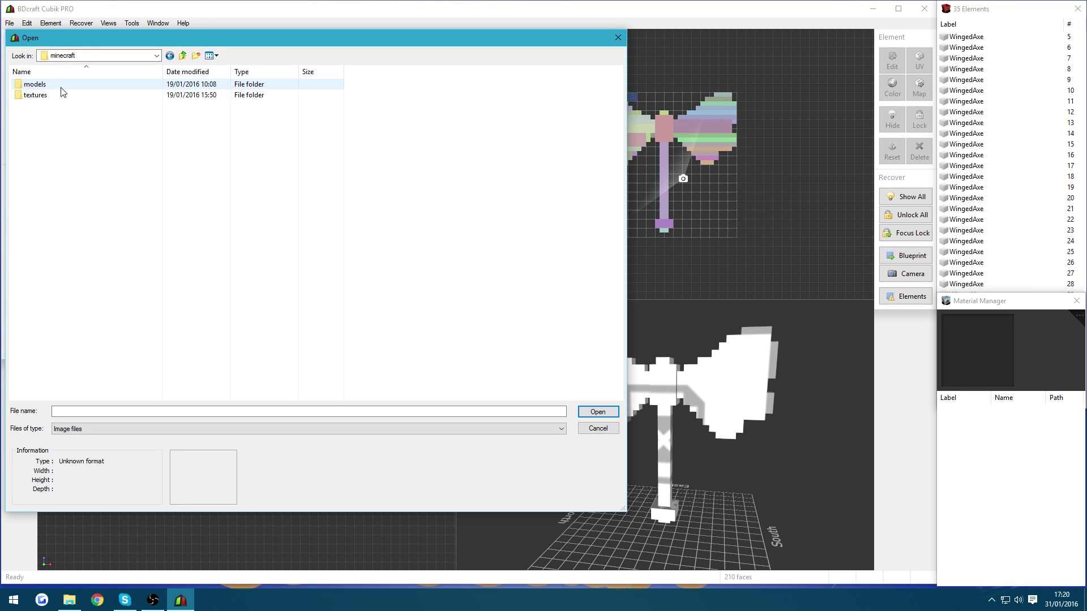
double_click(59, 96)
double_click(61, 107)
- Add the winged_axe_front and winged_axe_back images as materials
scroll(225, 170, "down", 10)
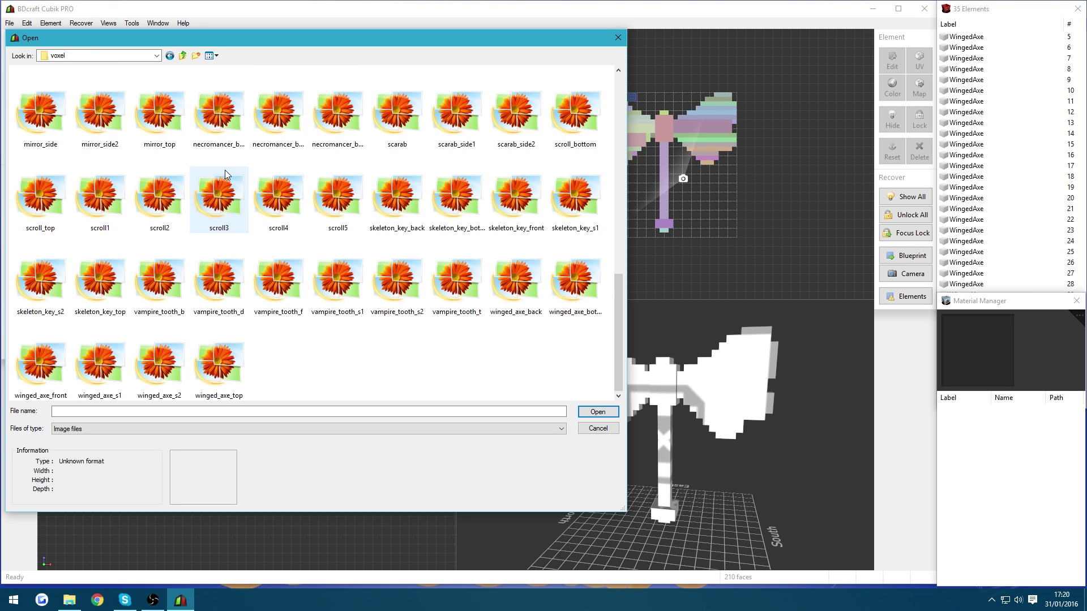
left_click(38, 380)
double_click(36, 379)
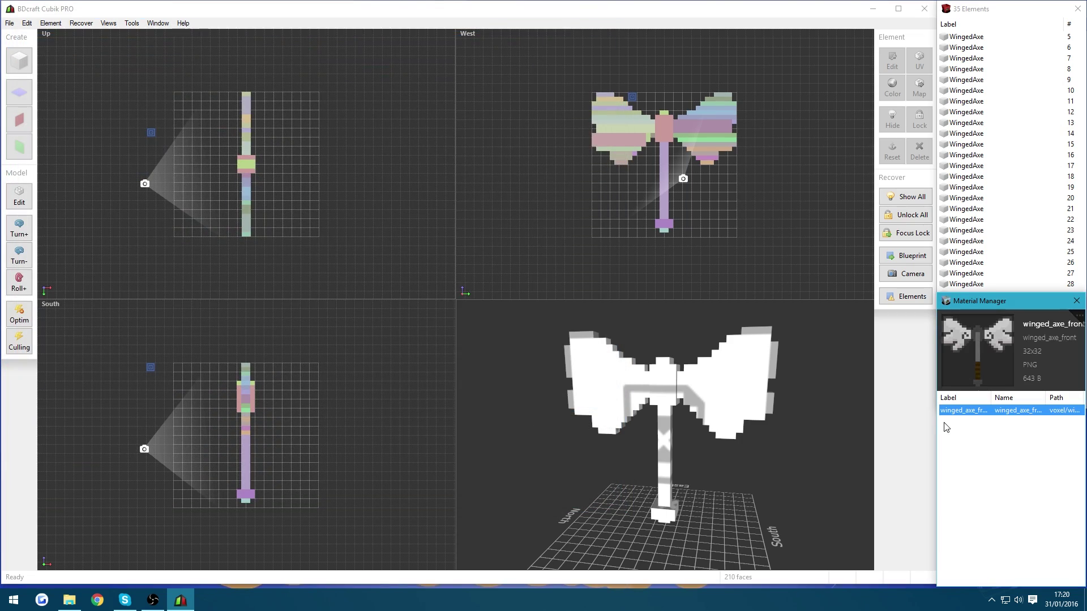
double_click(1006, 440)
scroll(382, 338, "down", 10)
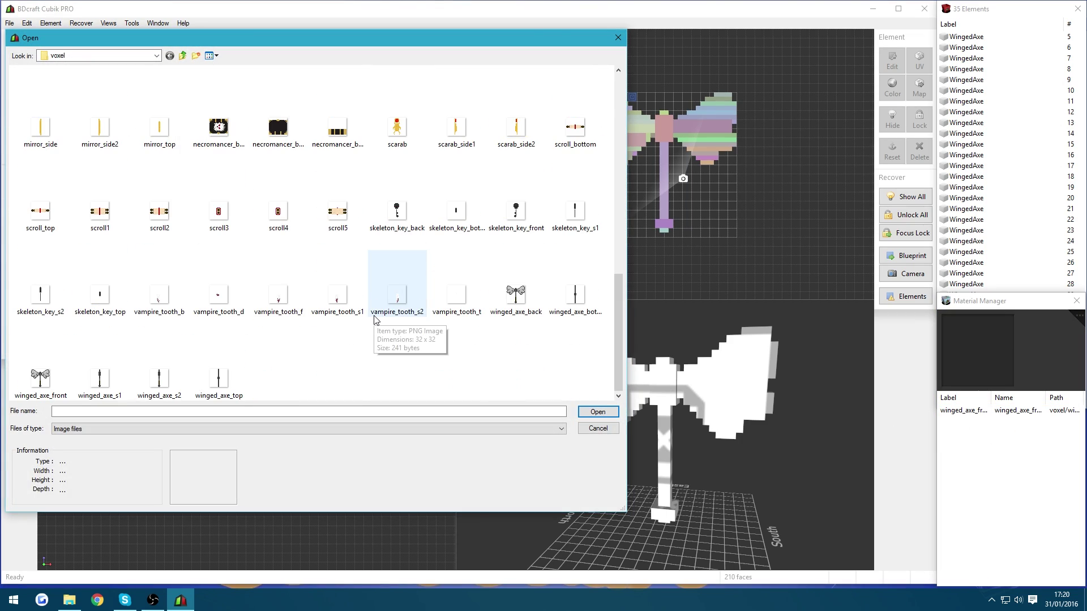
double_click(529, 303)
- Add the winged_axe_bottom and winged_axe_top images from the voxel folder as materials
double_click(990, 468)
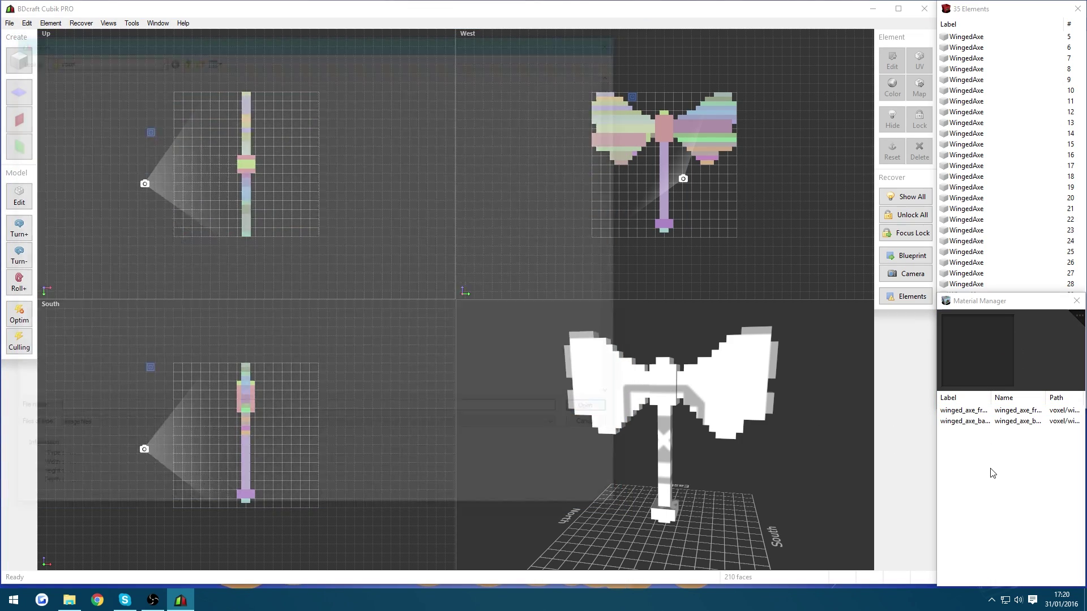
scroll(566, 338, "down", 10)
double_click(573, 295)
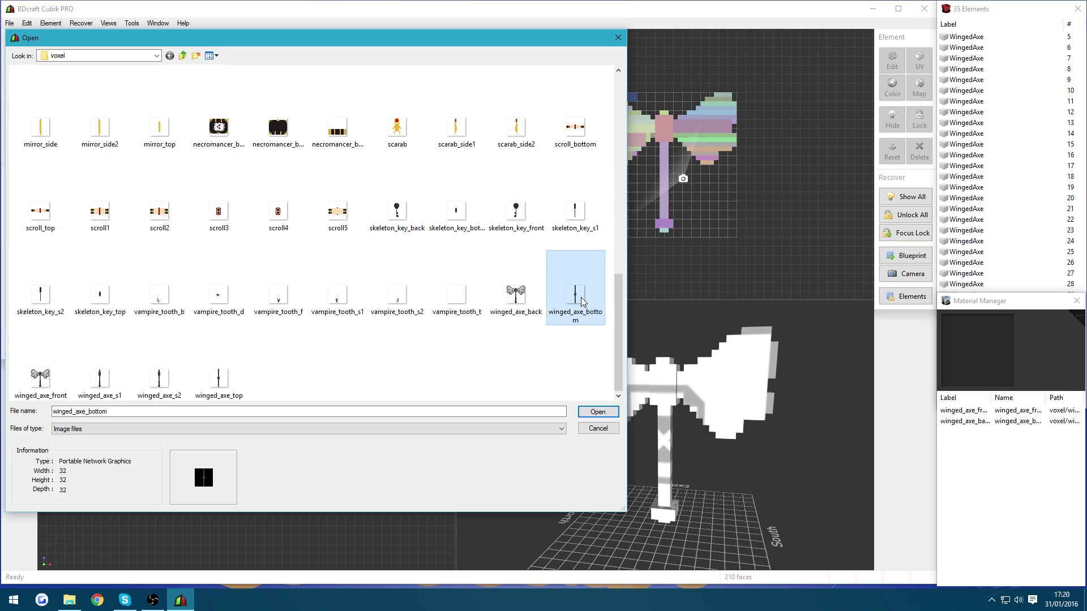
double_click(962, 487)
scroll(314, 374, "down", 10)
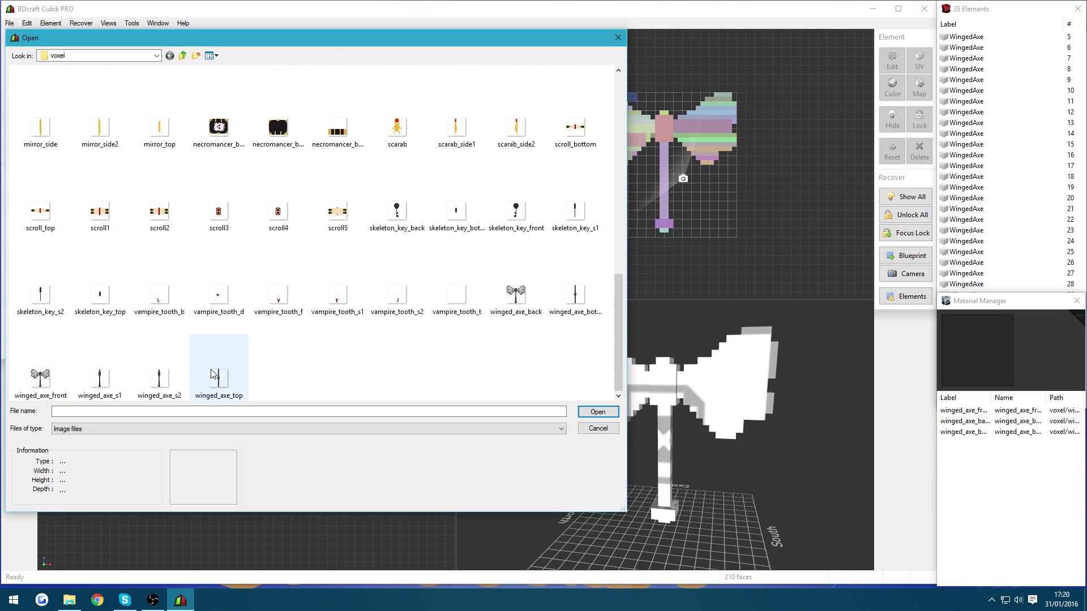
double_click(218, 354)
- Add the two side textures, winged_axe_s1 and winged_axe_s2, as materials
double_click(995, 510)
scroll(321, 318, "down", 10)
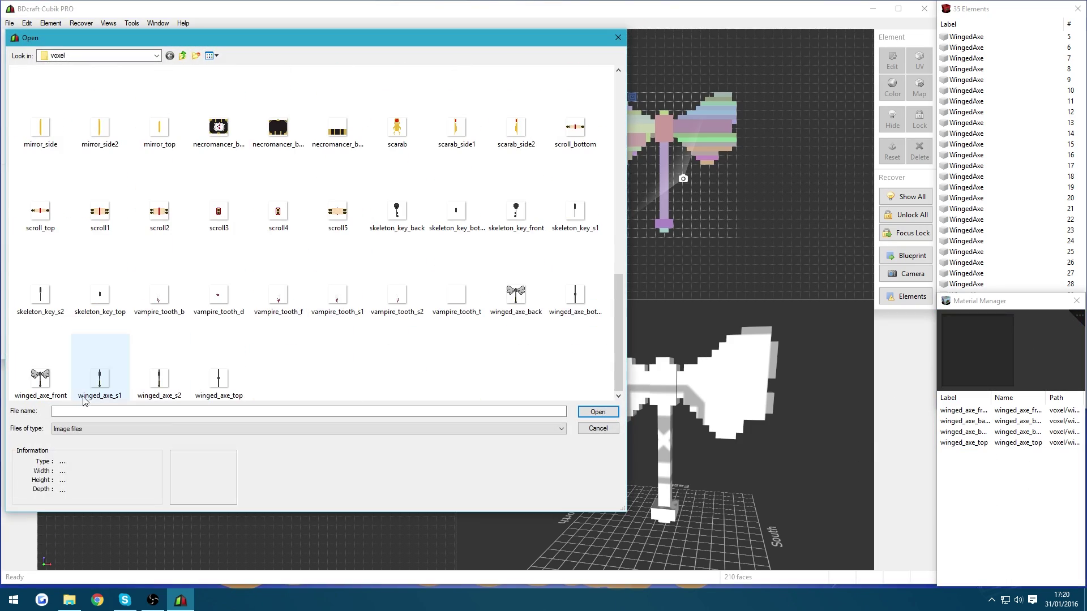
double_click(86, 391)
double_click(1007, 559)
double_click(178, 357)
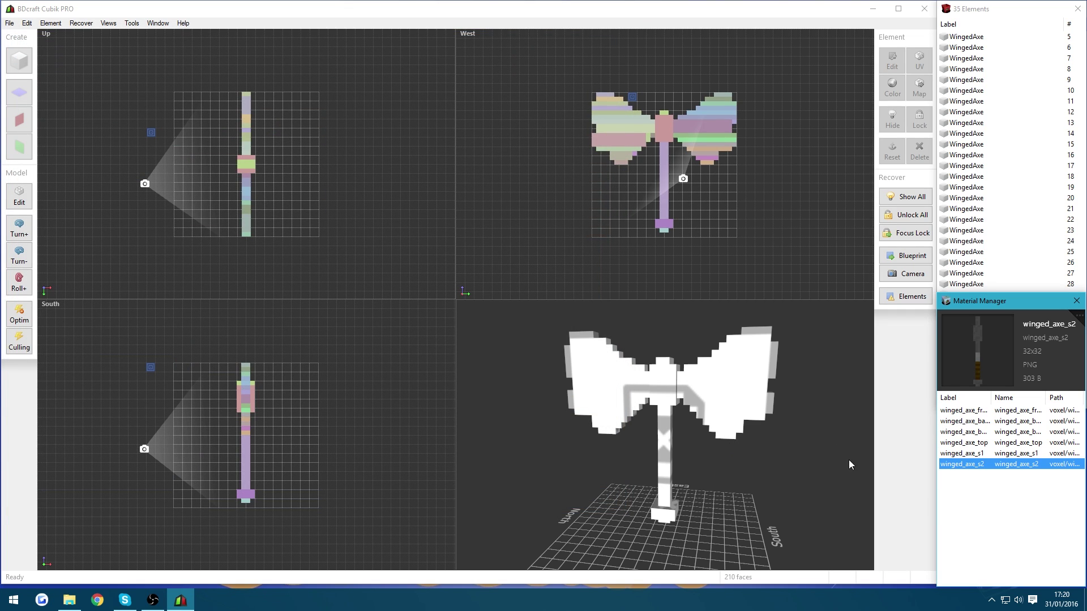
- Select all WingedAxe elements and open the custom face texture settings for them
left_click(794, 480)
left_click_drag(786, 487, 804, 433)
left_click(980, 166)
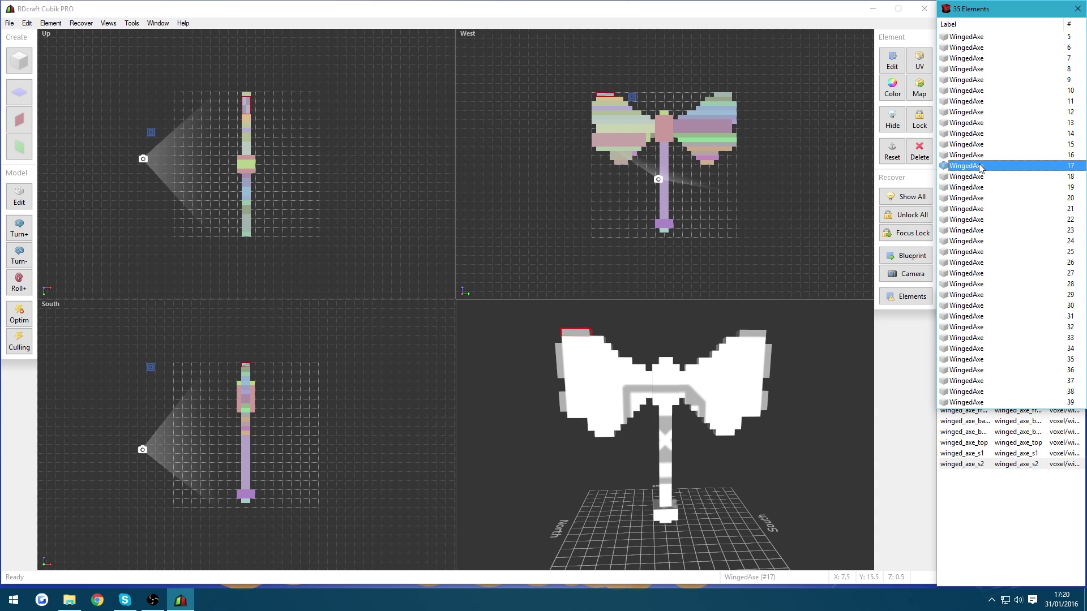
key("ctrl+a")
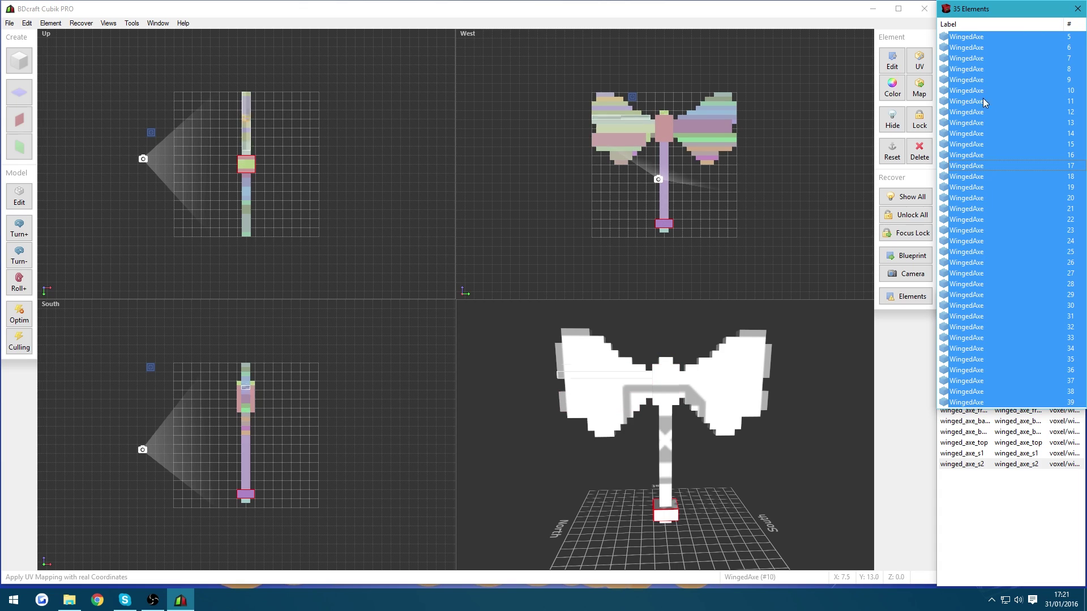
right_click(966, 208)
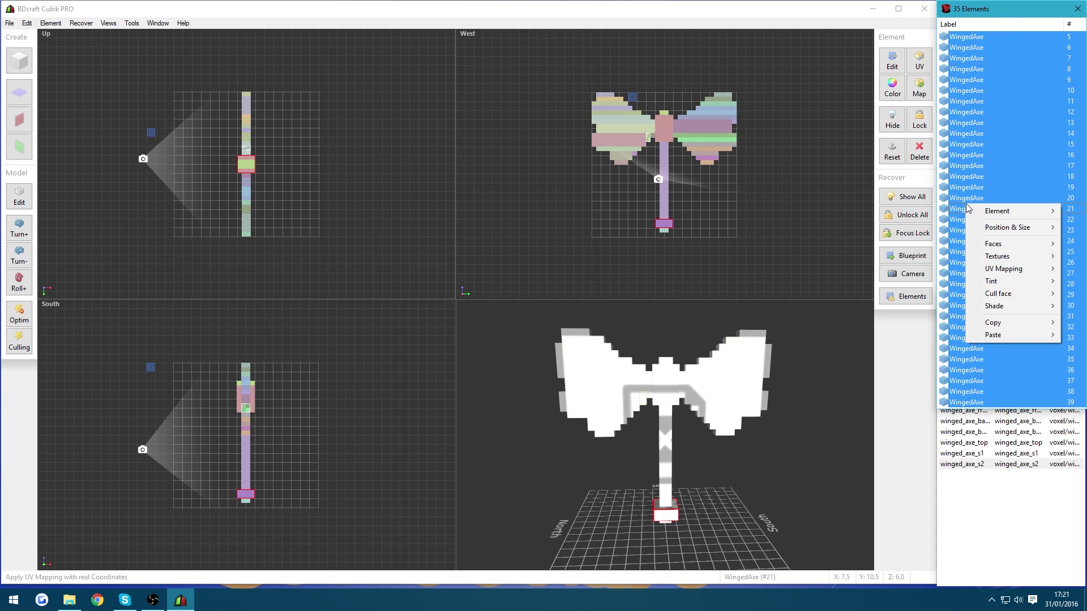
mouse_move(999, 260)
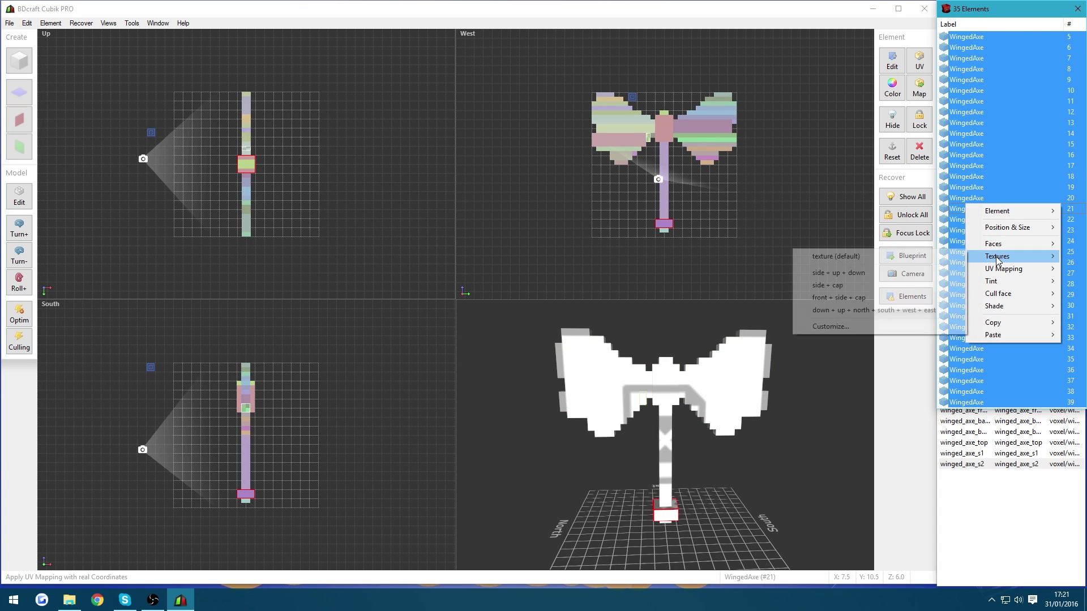
left_click(836, 325)
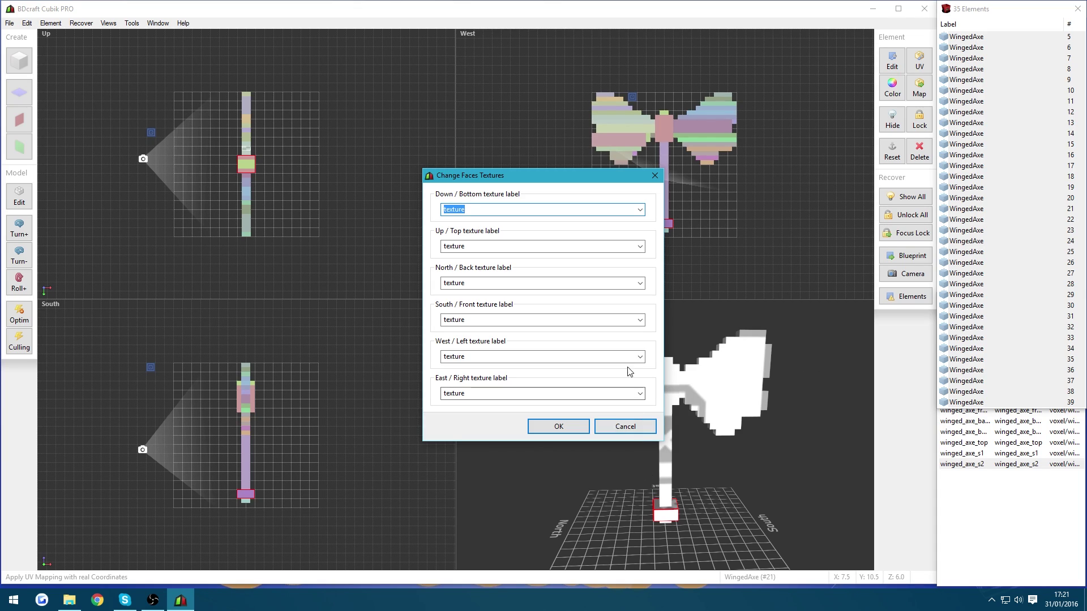
- Assign winged_axe_back to the East face and winged_axe_front to the West face, and apply the textures
left_click(640, 393)
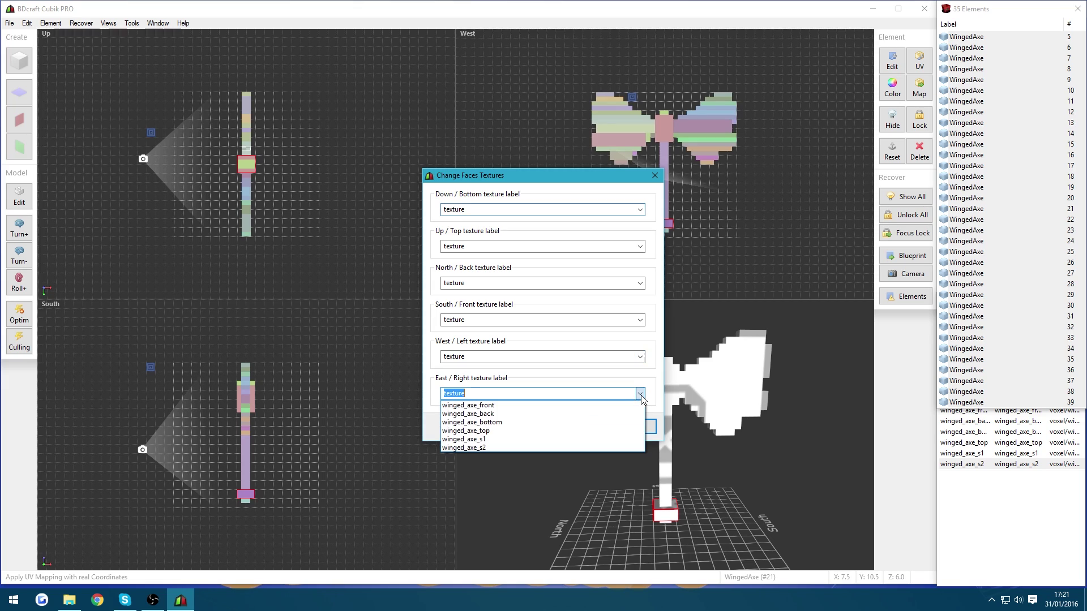
left_click(616, 414)
left_click(639, 357)
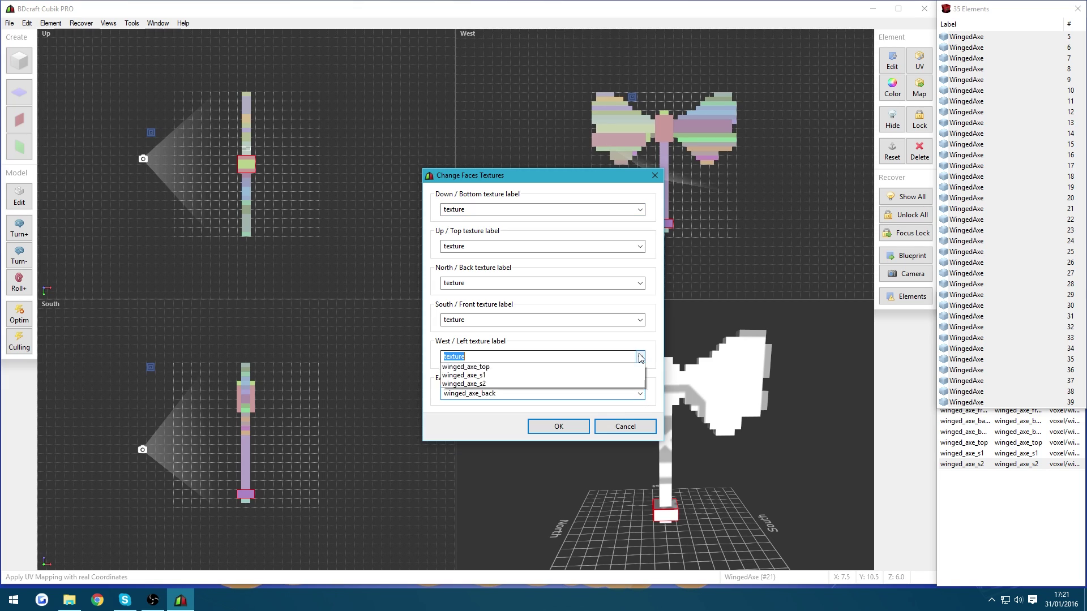
left_click(599, 368)
left_click(581, 429)
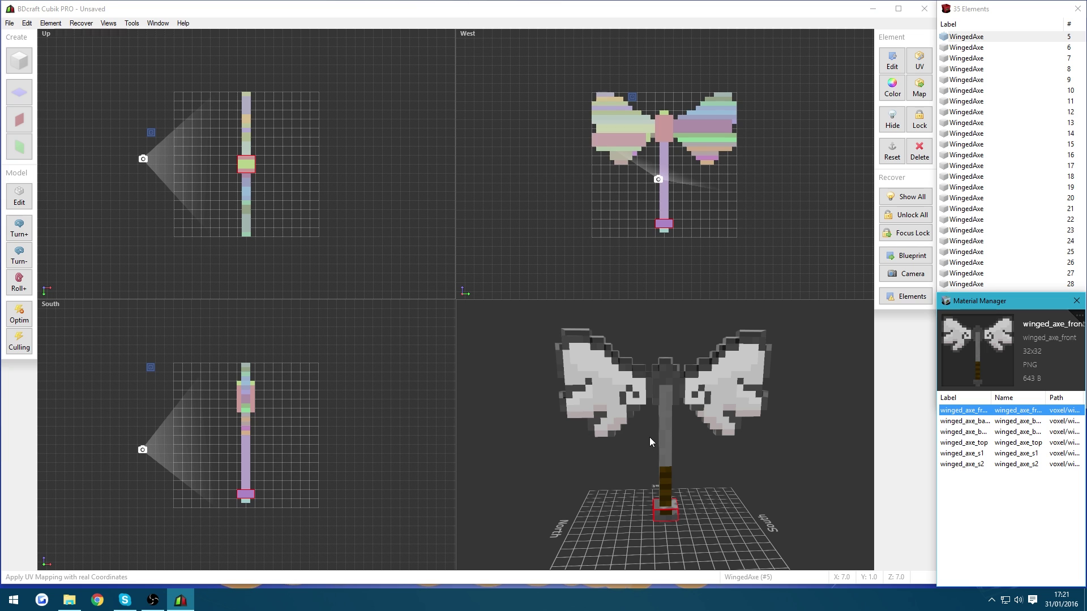
- Switch to the voxel textures folder in File Explorer and select the winged_axe_front image
mouse_move(649, 437)
left_mouse_down()
mouse_move(650, 420)
mouse_move(552, 437)
mouse_move(647, 434)
left_mouse_up()
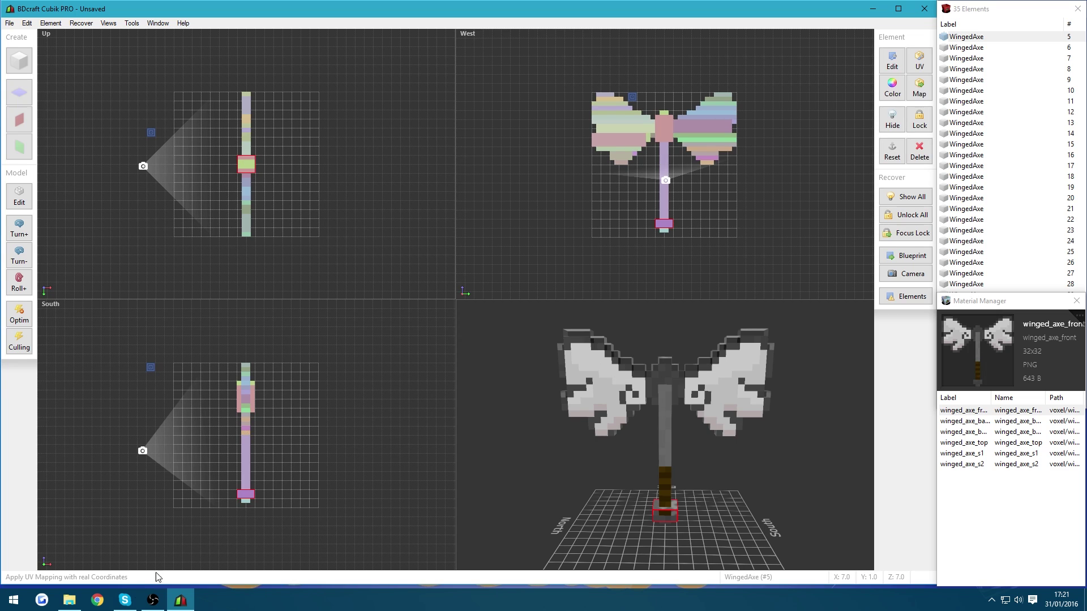
left_click(69, 600)
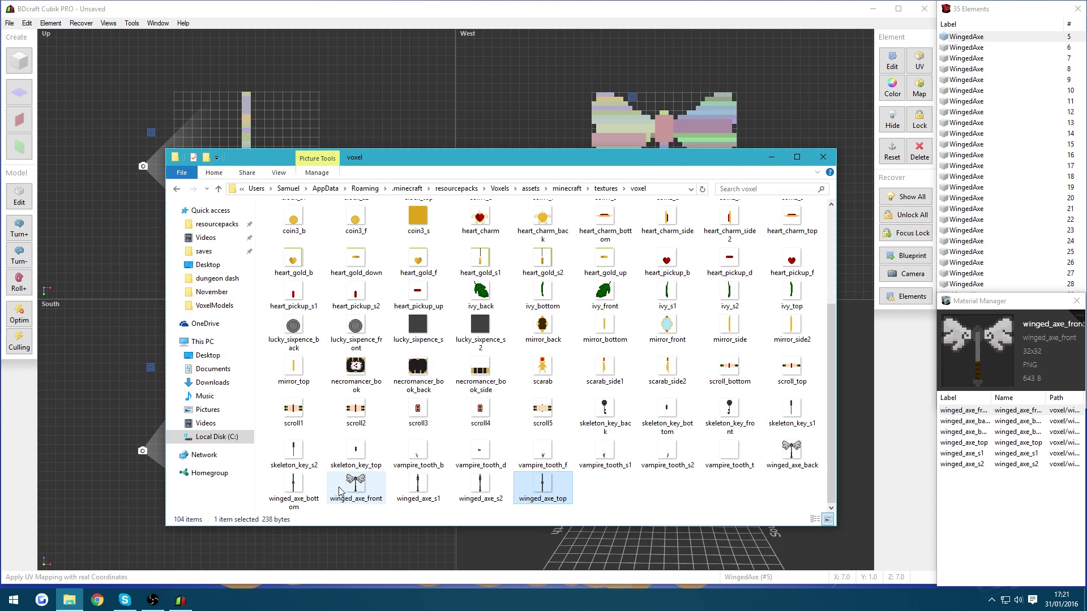
left_click(356, 490)
right_click(354, 491)
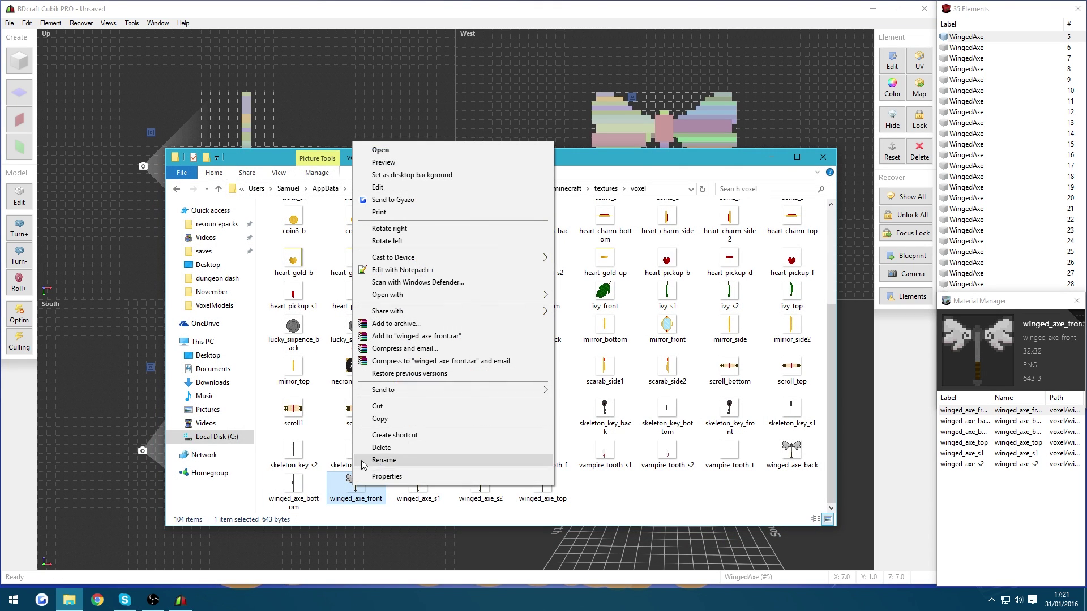
left_click(411, 283)
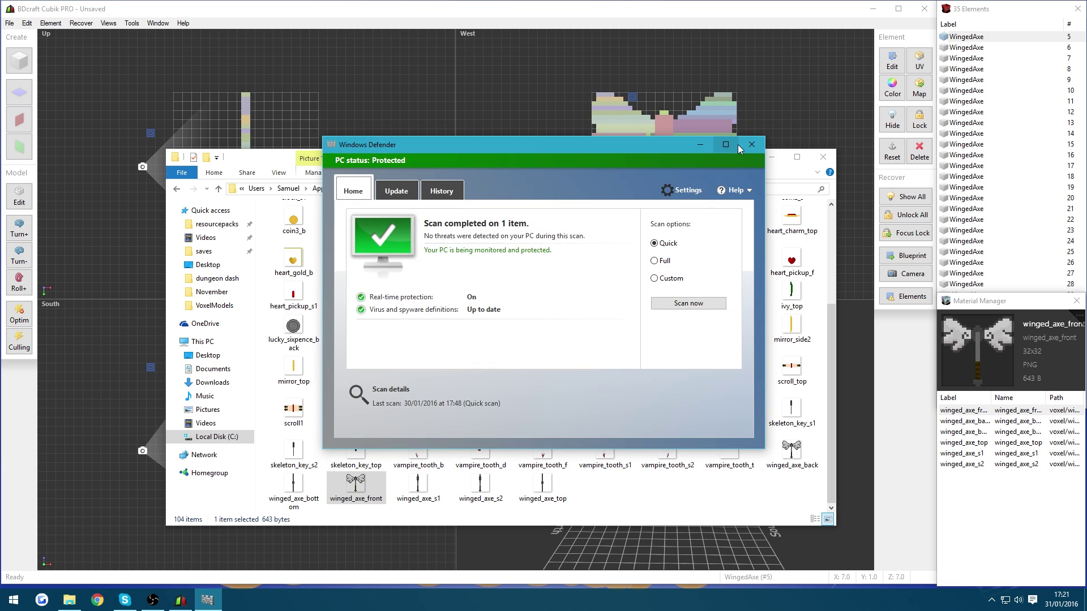
left_click(725, 145)
left_click(1070, 6)
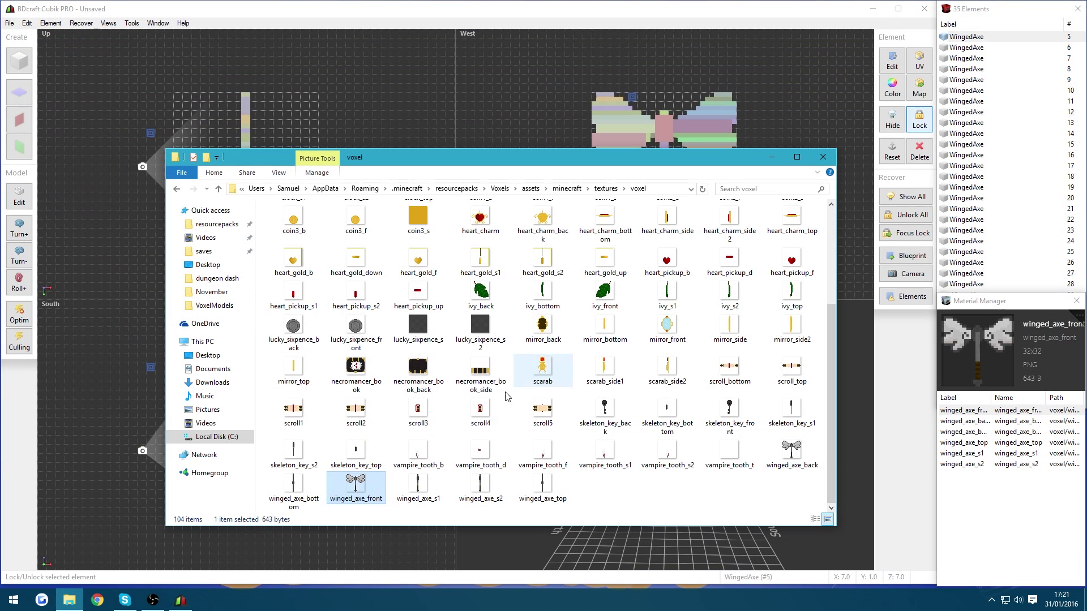
- Open the winged_axe_front image in GIMP and maximize the GIMP window
right_click(366, 488)
mouse_move(430, 296)
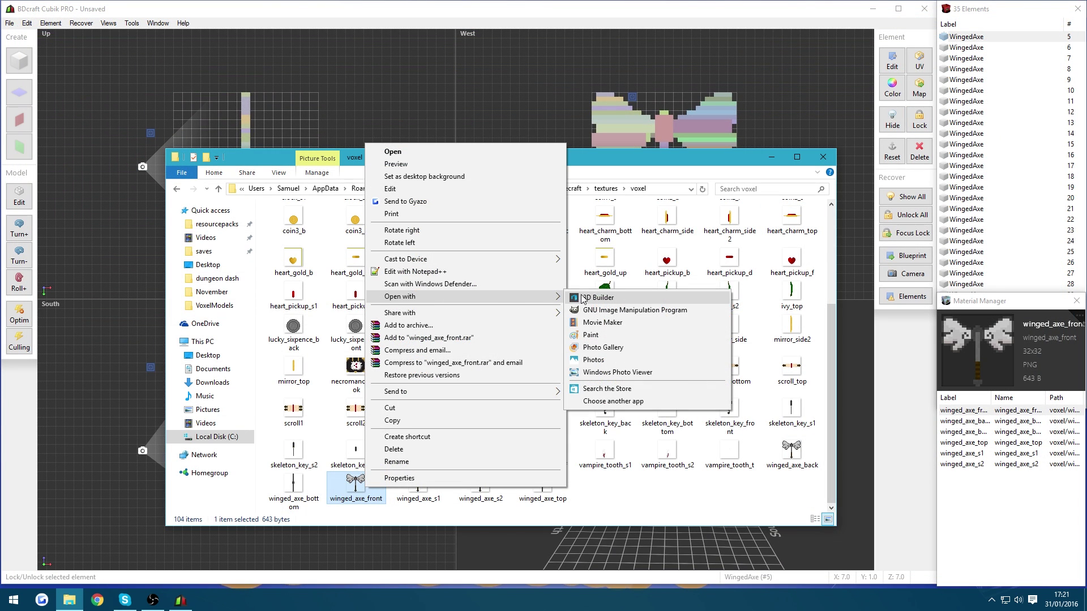
left_click(596, 313)
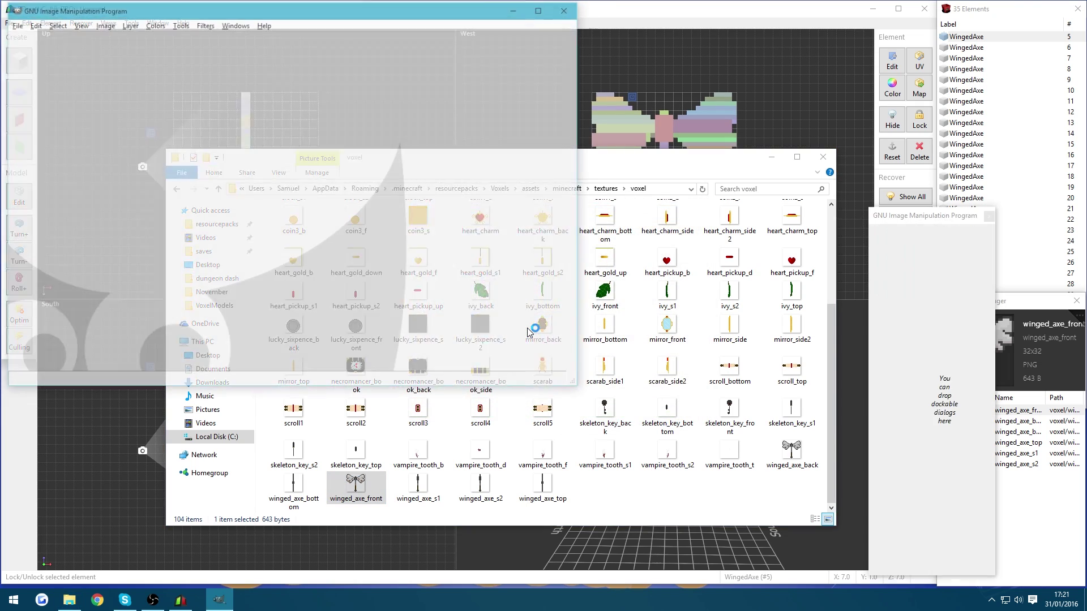
left_click(542, 8)
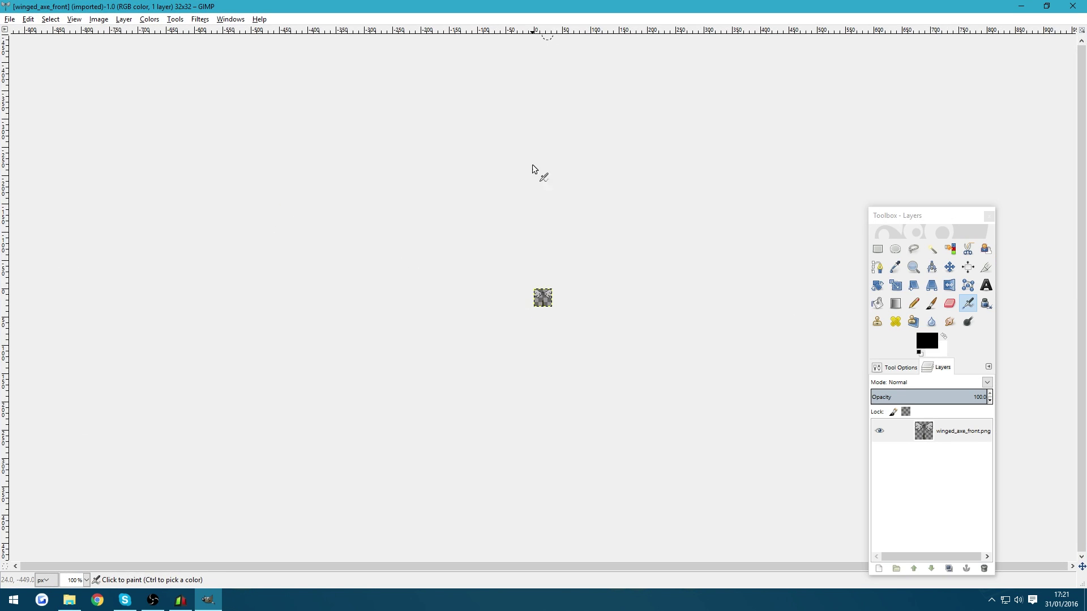
- Shift the winged_axe_front layer up by one pixel with the Move tool
scroll(569, 292, "up", 8, "ctrl")
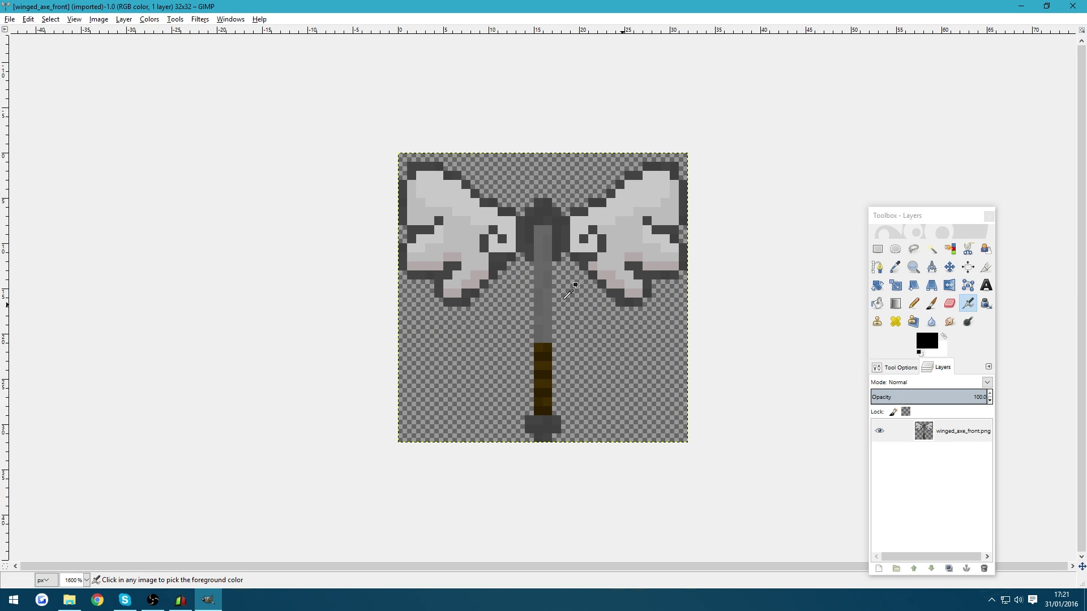
left_click(949, 266)
left_click_drag(541, 239, 541, 230)
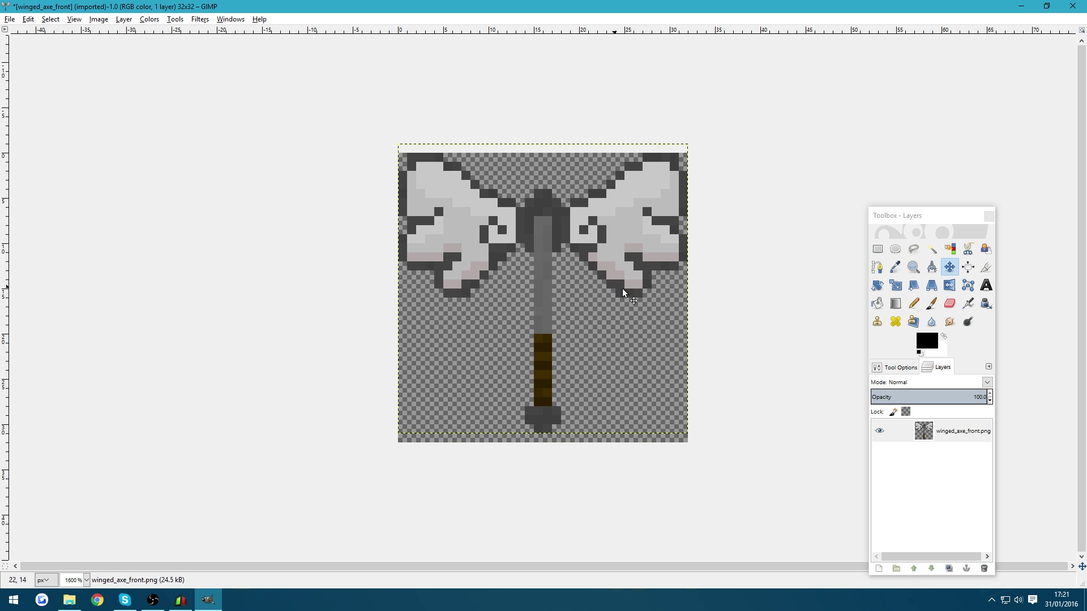
- Export the shifted image over winged_axe_front.png, and close it without saving a GIMP project
key("ctrl+shift+e")
key("Return")
key("Return")
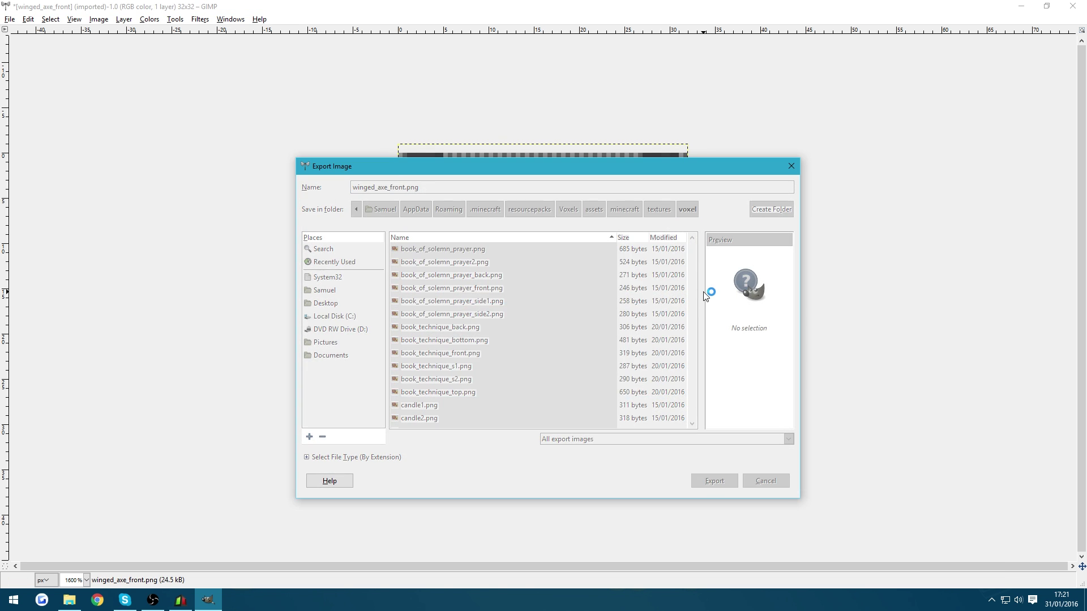
key("Return")
left_click(1072, 6)
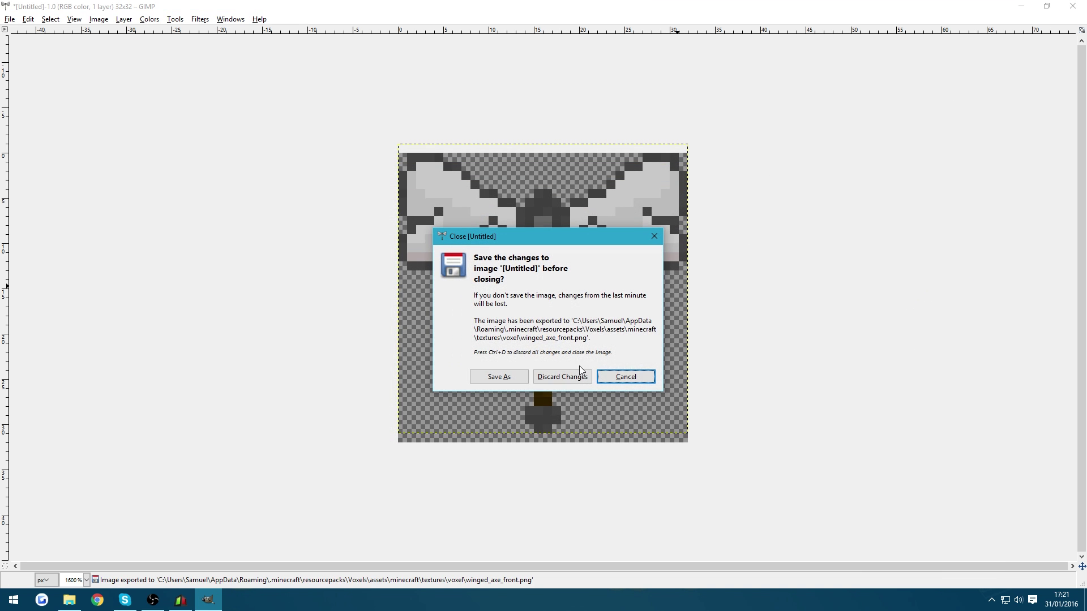
left_click(563, 375)
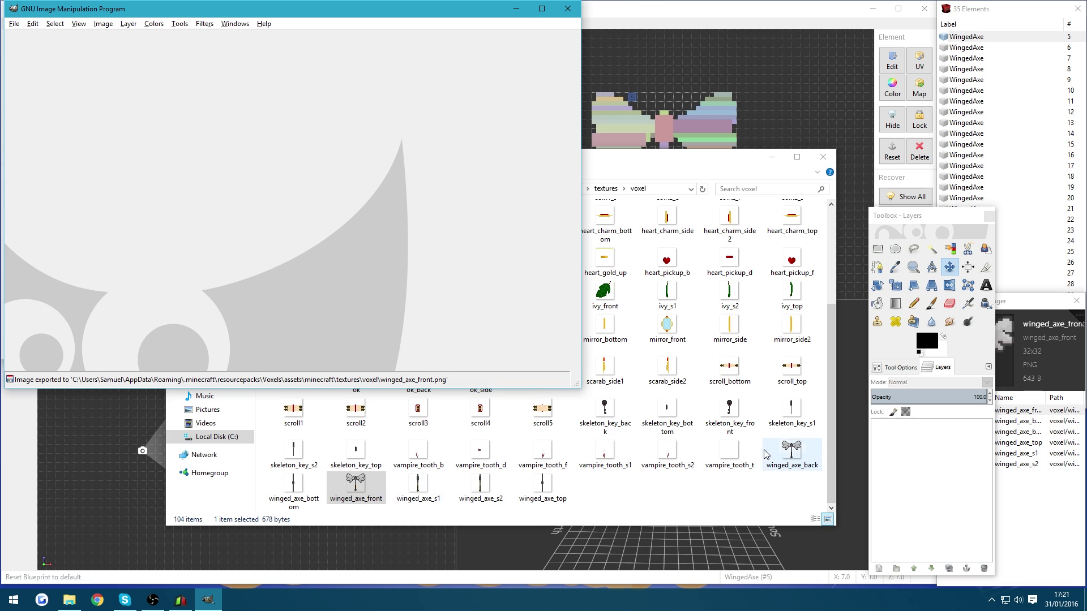
- Open winged_axe_back in GIMP, shift its layer up by one pixel and export it over winged_axe_back.png
left_click_drag(792, 453, 411, 132)
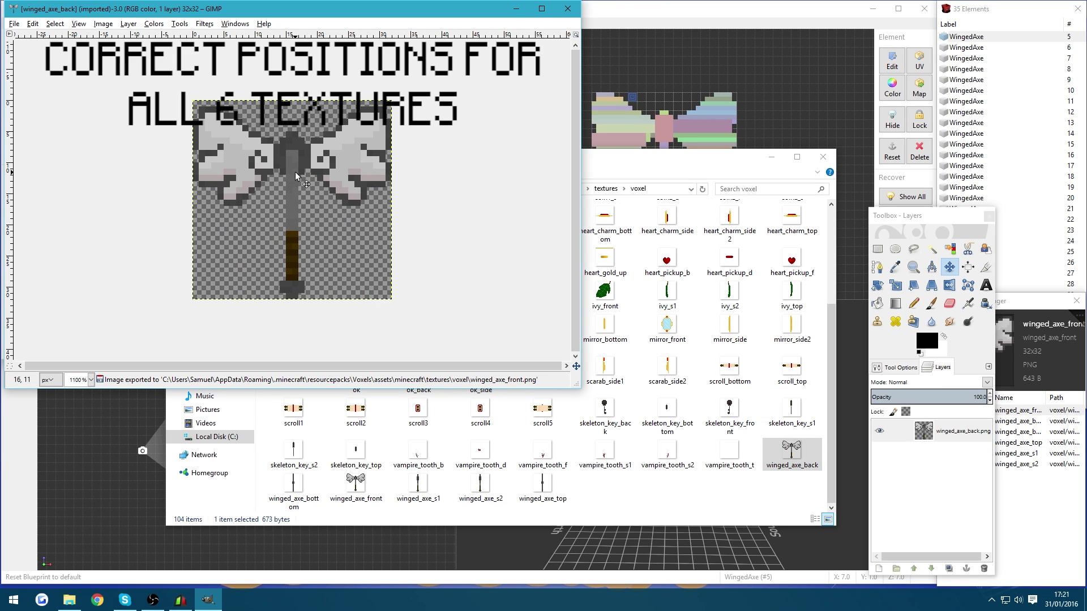
key("ctrl+shift+e")
key("Return")
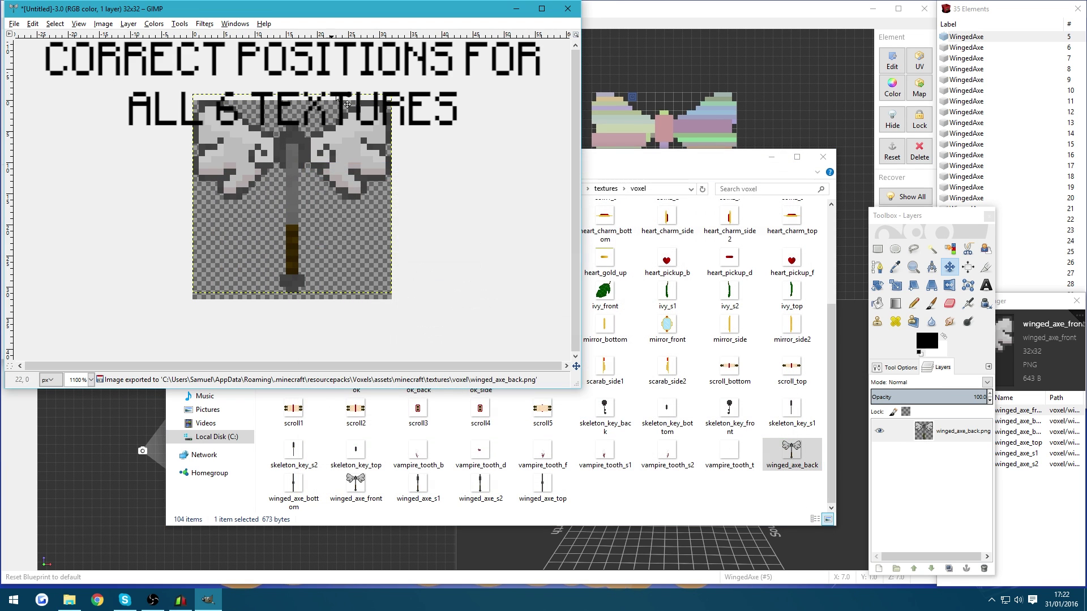
- Close winged_axe_back without saving, and export winged_axe_s1 over winged_axe_s1.png with its layer shifted up by one pixel
key("ctrl+w")
left_click(329, 278)
left_click_drag(418, 484, 291, 192)
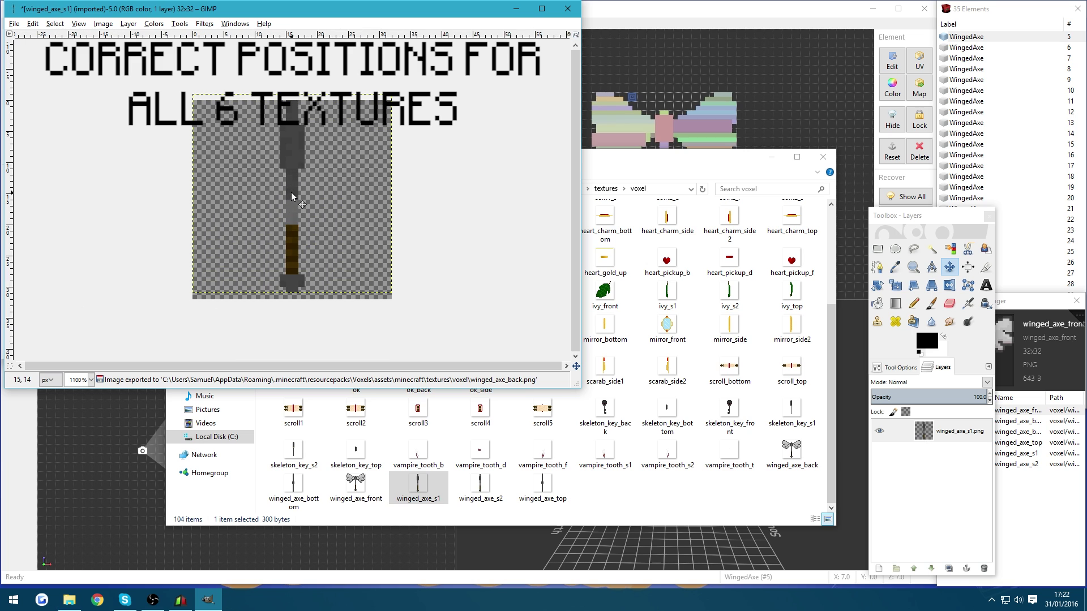
key("ctrl+shift+e")
key("Return")
key("Return")
key("ctrl+w")
left_click(308, 279)
- Open winged_axe_s2 in GIMP, shift its layer up by one pixel, export it over winged_axe_s2.png, and close it unsaved
left_click(480, 482)
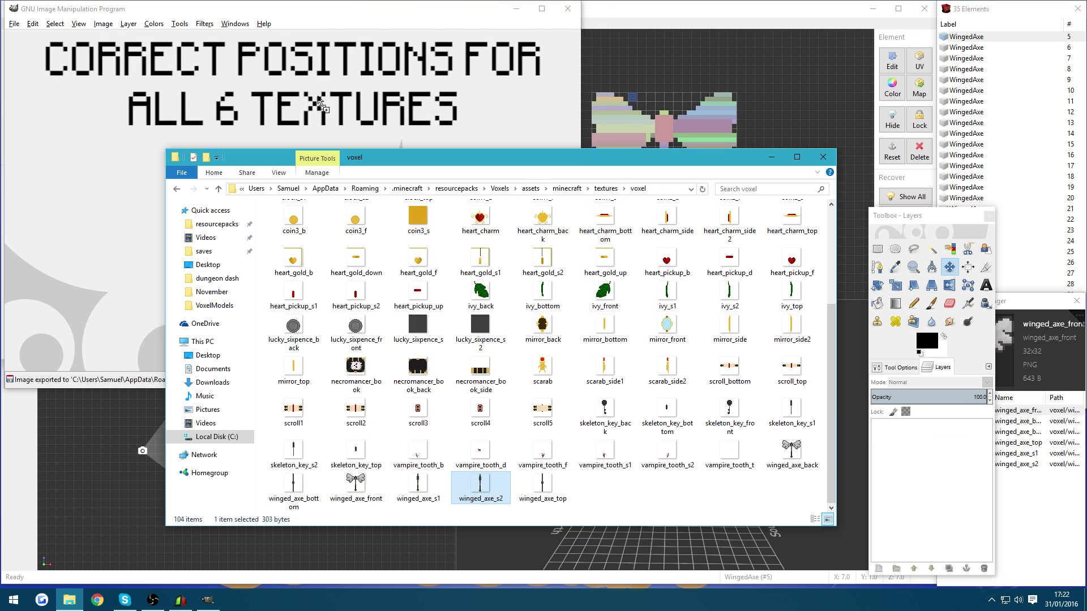
left_click_drag(480, 482, 294, 199)
key("ctrl+shift+e")
key("Return")
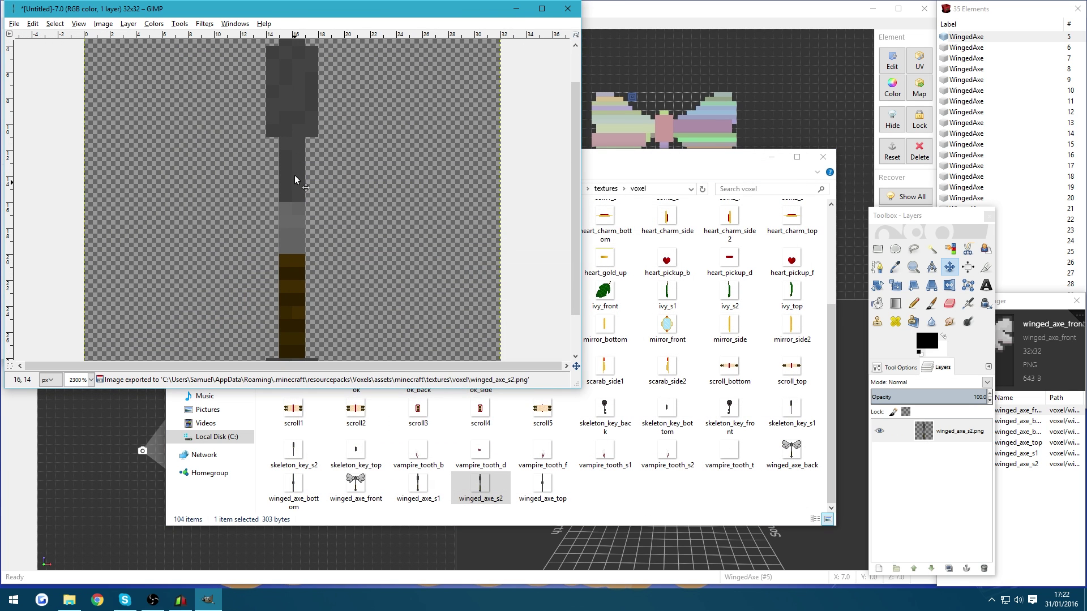
left_click(567, 9)
left_click(326, 280)
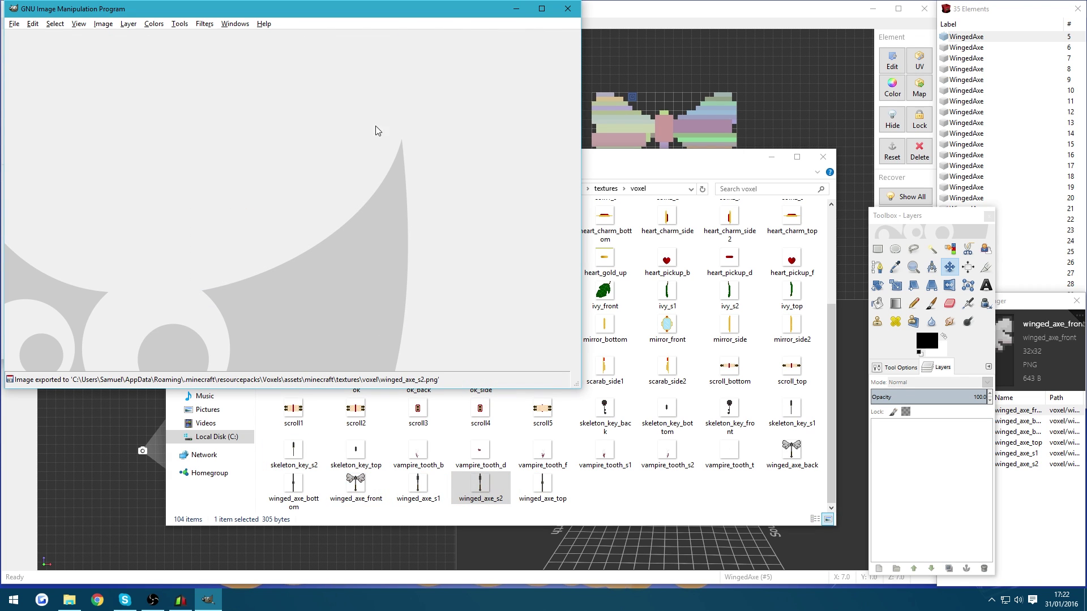
left_click(516, 8)
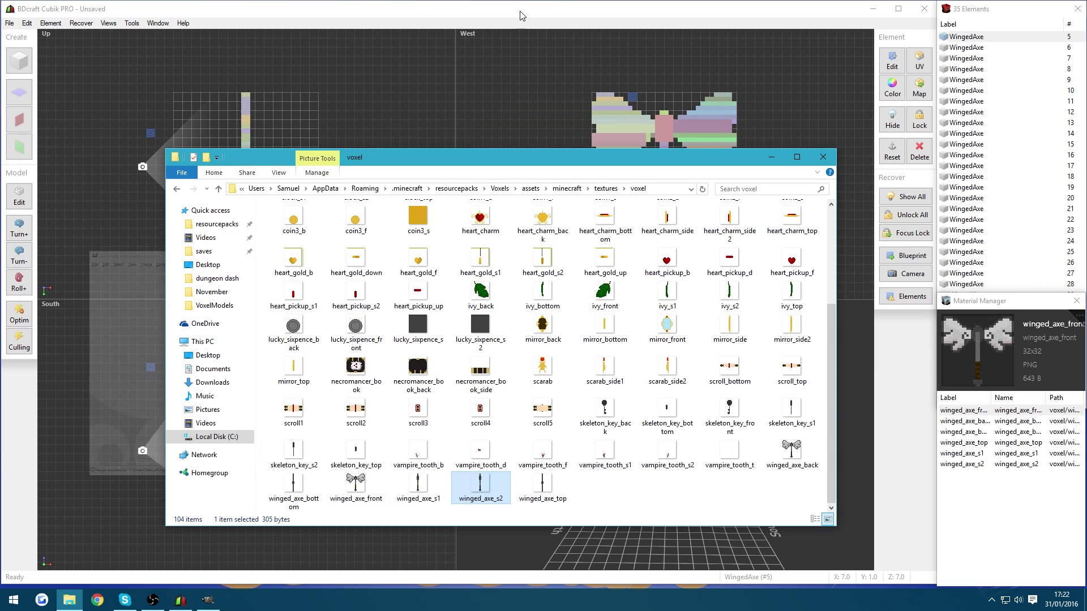
- Switch to Cubik PRO and review the UV mapping of WingedAxe element 20
left_click(964, 496)
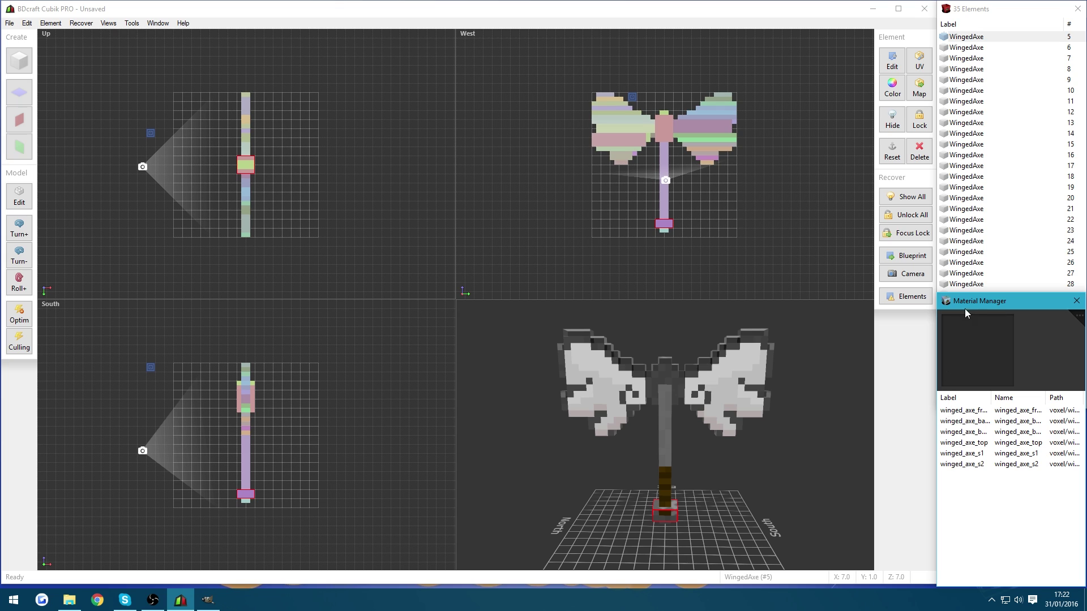
left_click(973, 199)
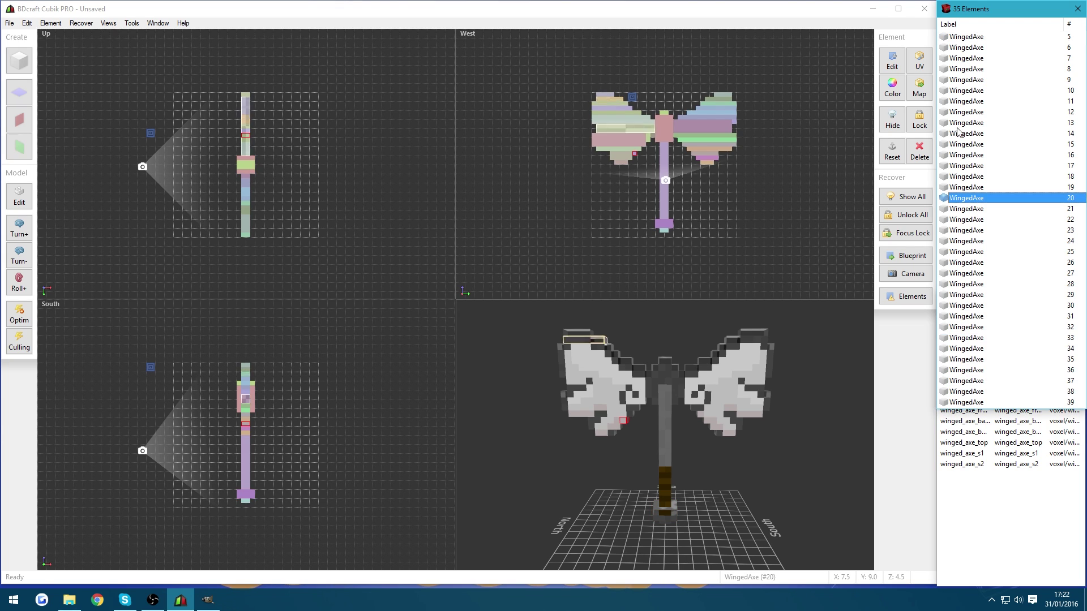
left_click(919, 59)
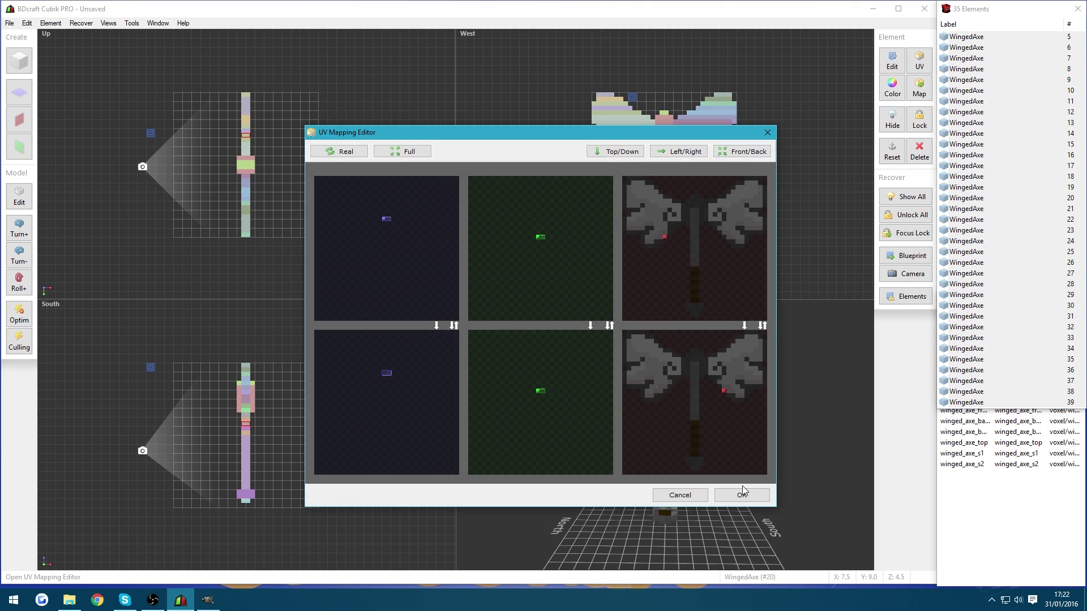
left_click(969, 285)
- Reload the winged_axe_front material from the re-exported winged_axe_front image in the voxel folder
left_click(998, 475)
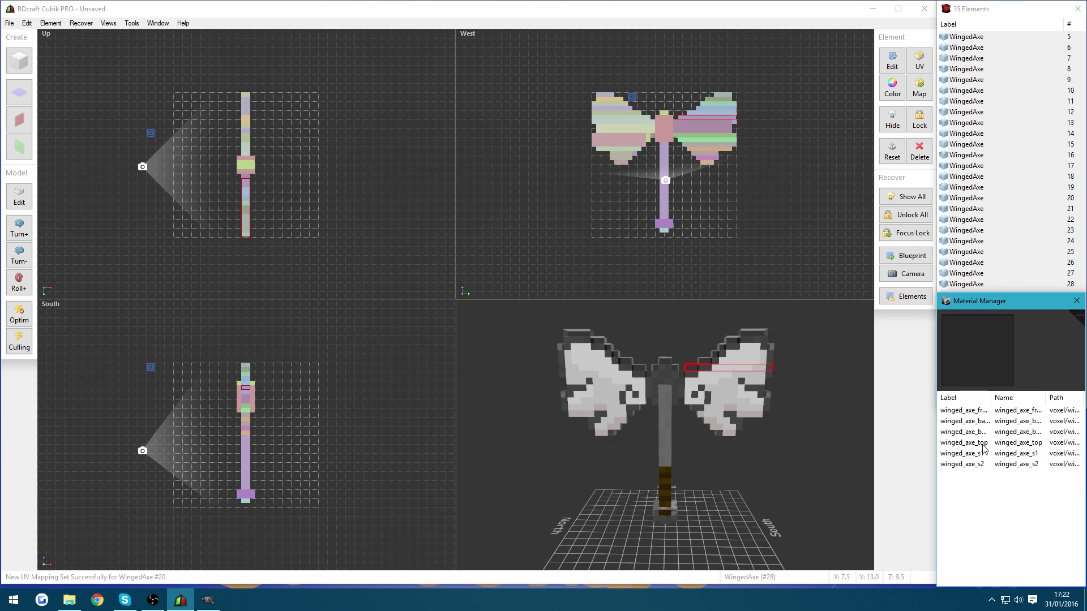
double_click(983, 413)
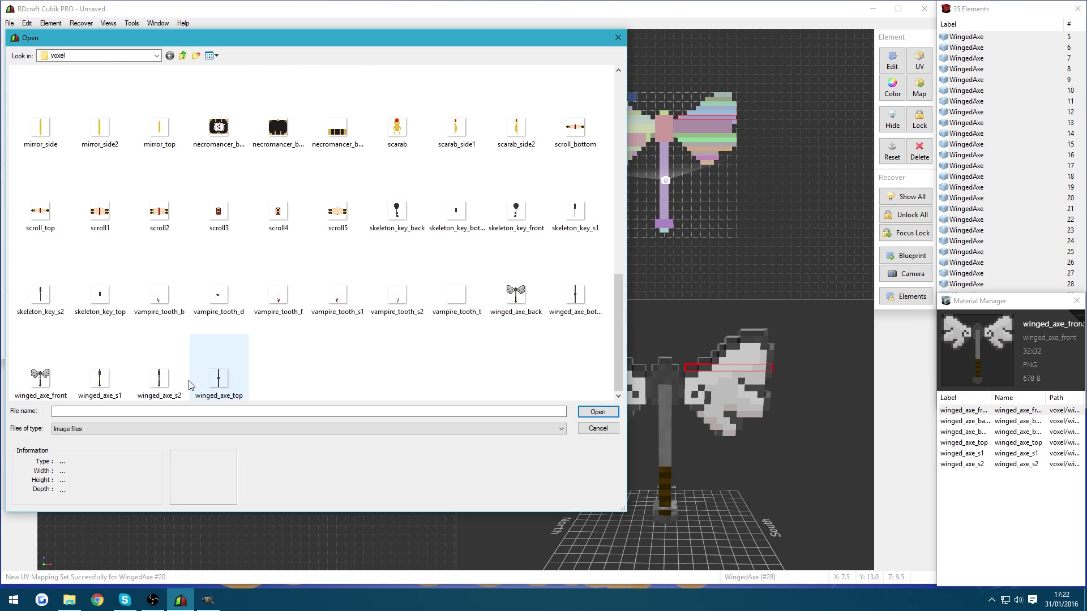
double_click(23, 382)
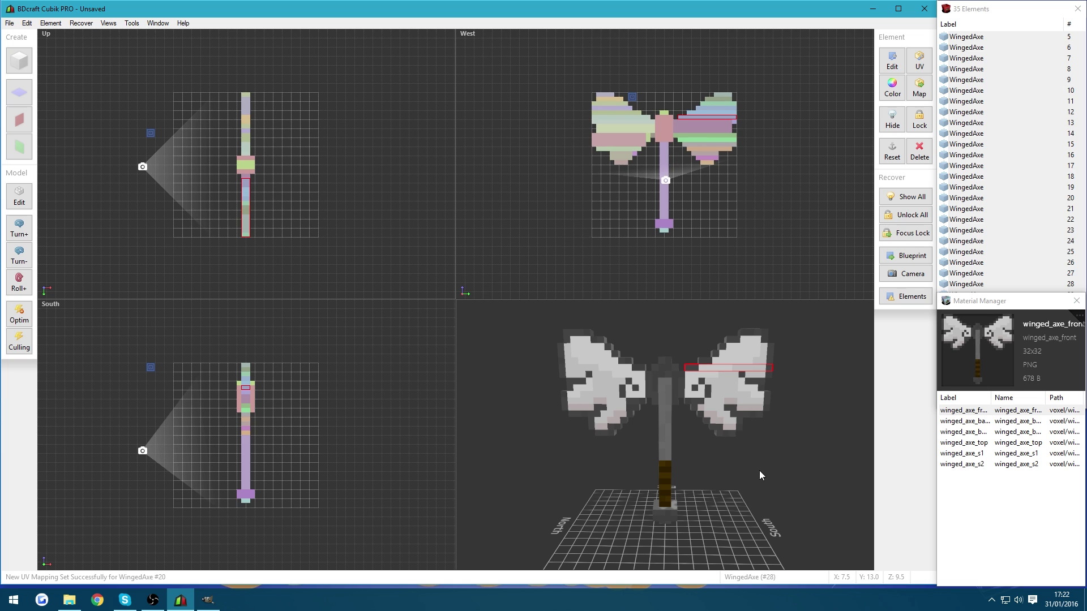
mouse_move(759, 470)
left_mouse_down()
mouse_move(654, 469)
mouse_move(759, 467)
mouse_move(659, 464)
mouse_move(766, 456)
left_mouse_up()
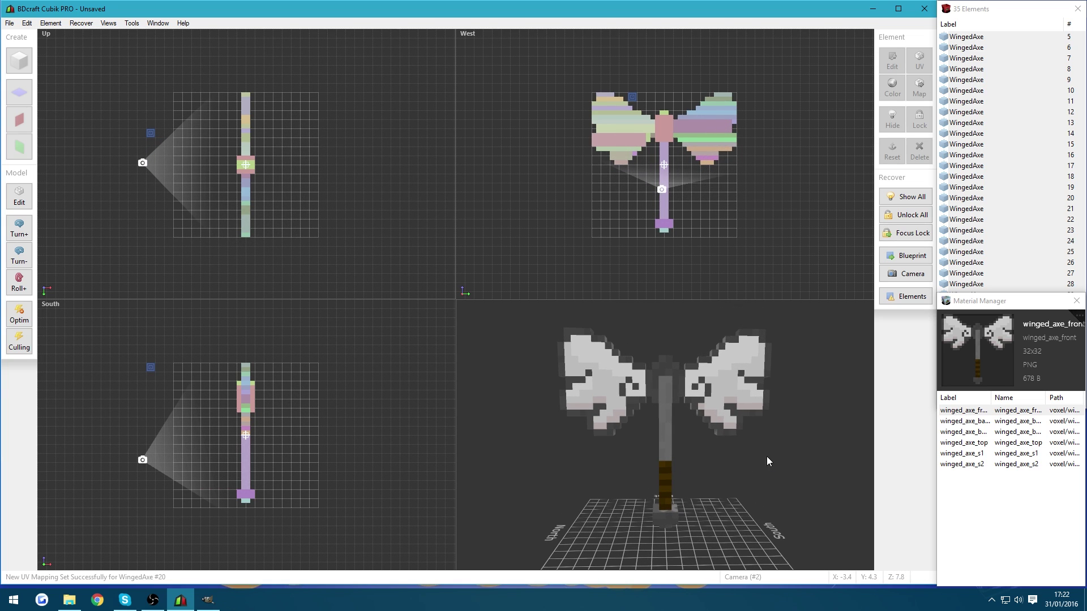
- Assign winged_axe_s1 to the North/Back faces and winged_axe_s2 to the South/Front faces of all WingedAxe elements
left_click(979, 187)
left_click_drag(687, 436, 709, 427)
left_click(1004, 353)
key("ctrl+a")
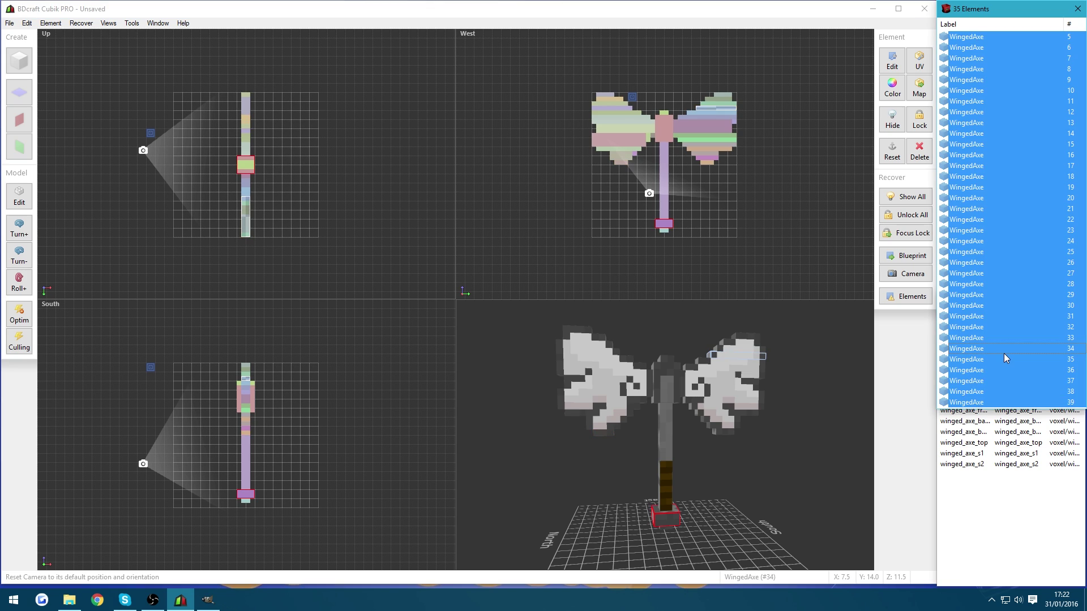
right_click(1004, 353)
mouse_move(1020, 407)
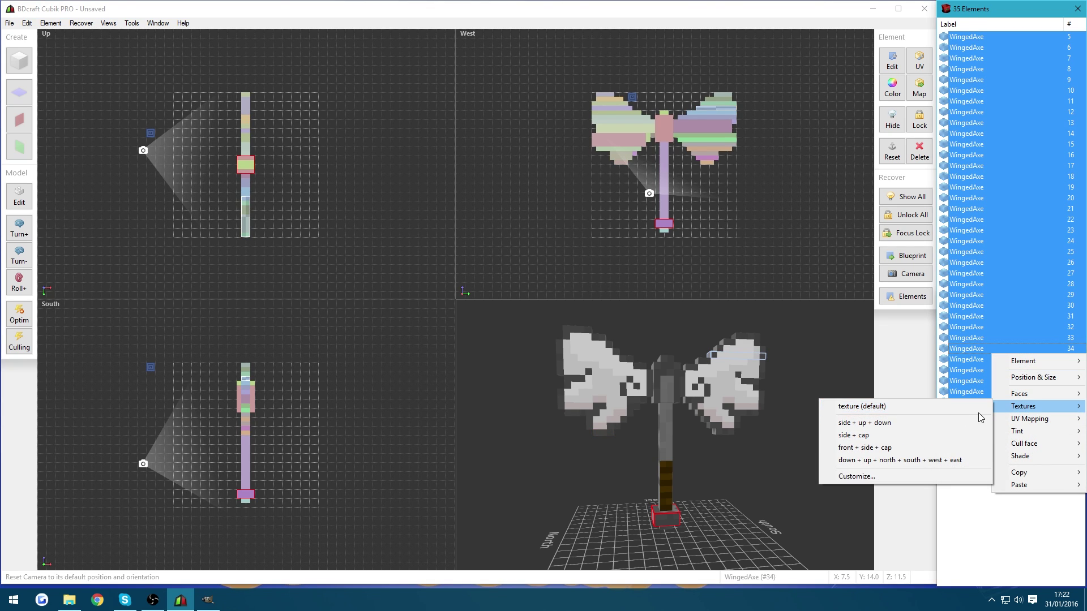
left_click(887, 475)
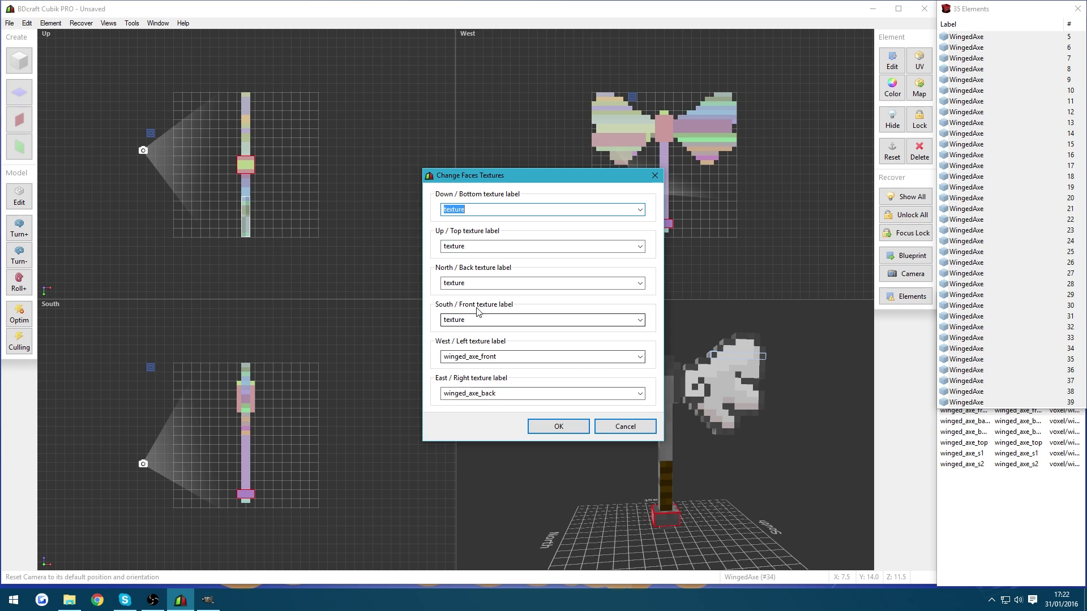
left_click(640, 283)
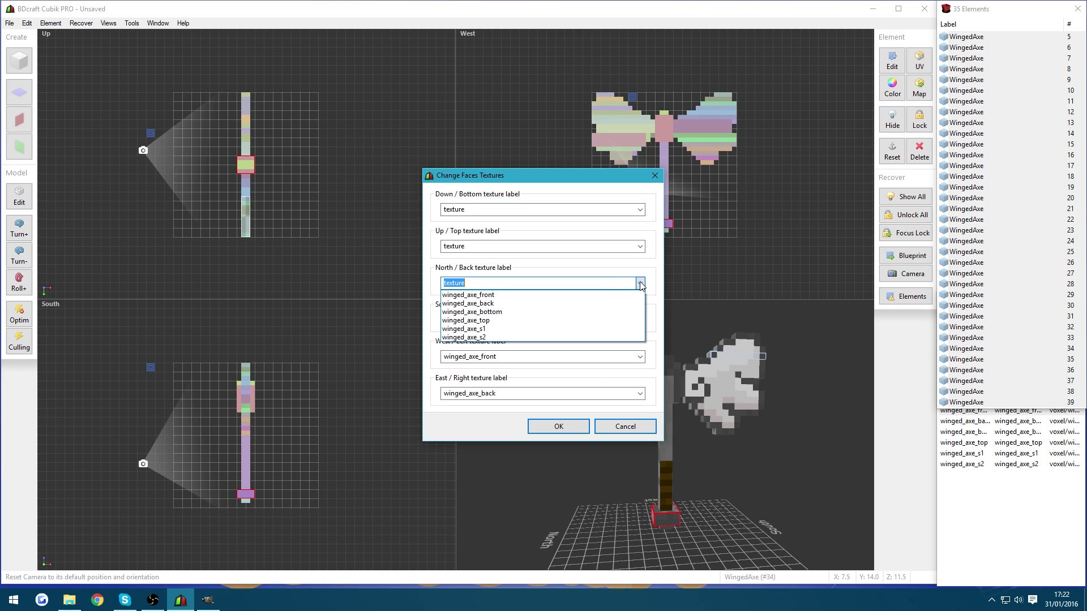
left_click(591, 329)
left_click(639, 320)
left_click(570, 374)
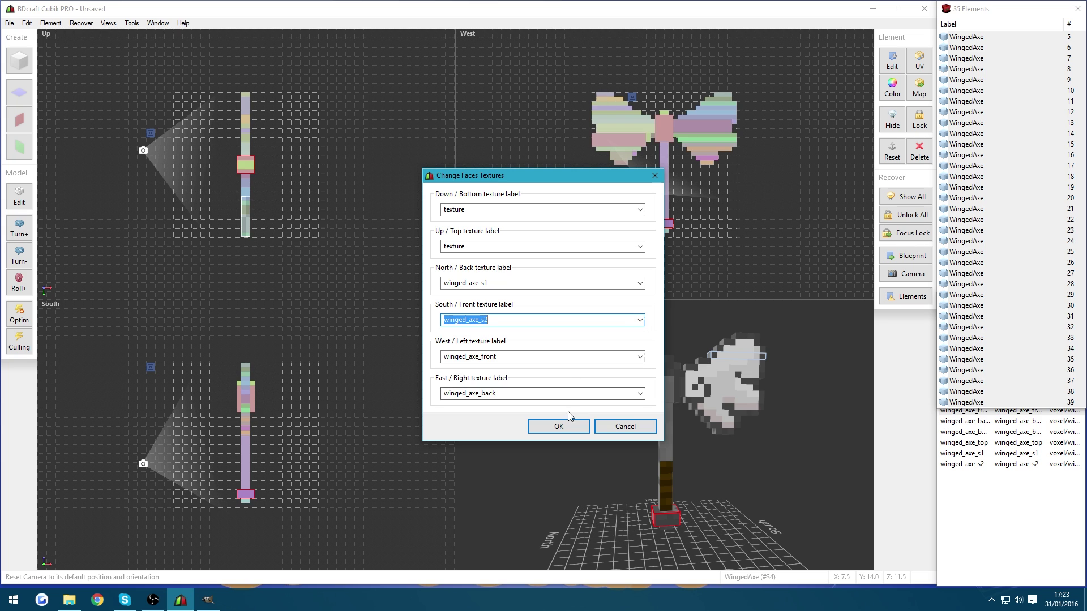
left_click(560, 425)
- Customize the textures of all WingedAxe elements, using winged_axe_s2 for the North/Back faces and winged_axe_s1 for the South/Front faces
left_click_drag(553, 461, 597, 463)
right_click_drag(598, 464, 646, 452)
left_click(983, 231)
key("ctrl+a")
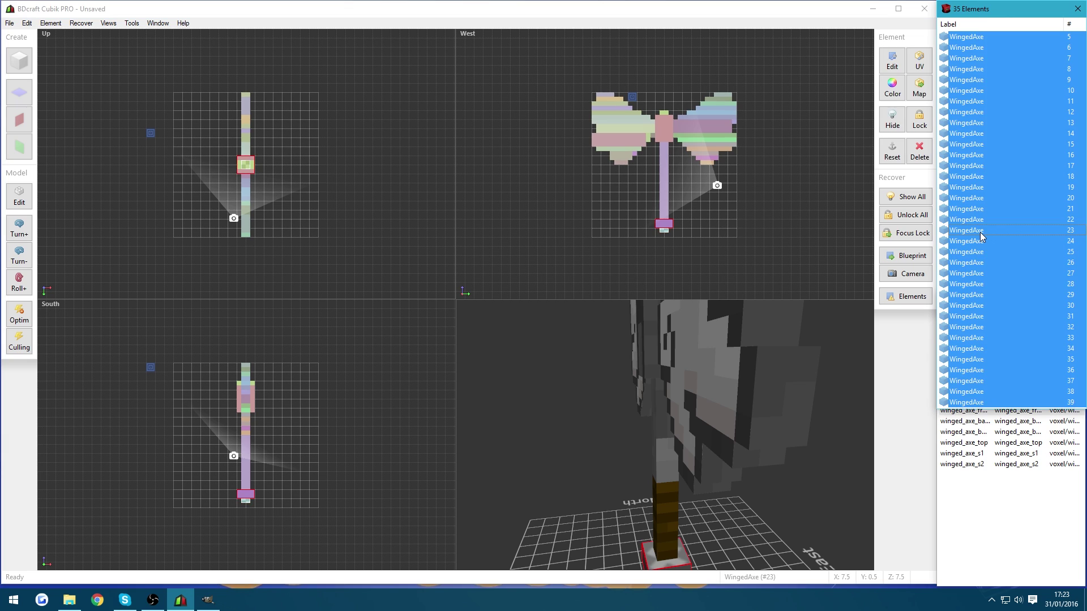
right_click(983, 232)
mouse_move(1001, 286)
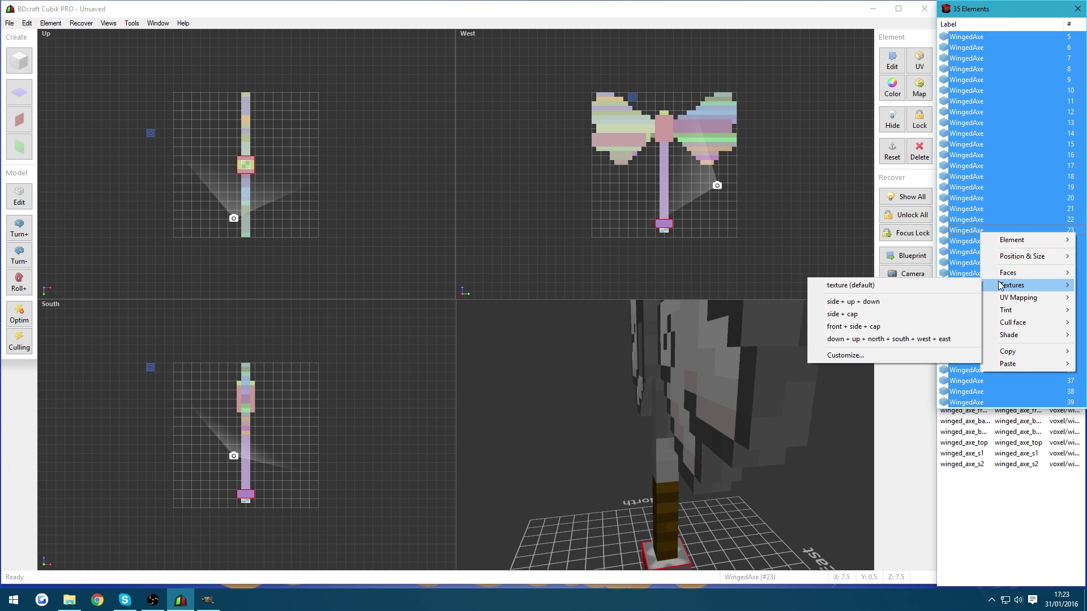
left_click(859, 362)
left_click(640, 283)
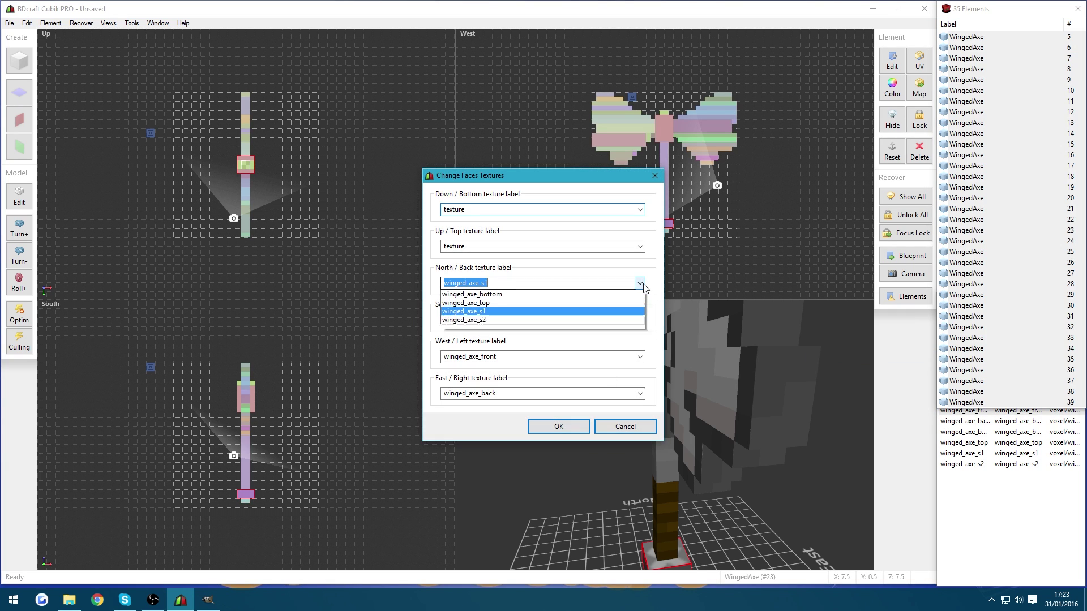
left_click(594, 334)
left_click(640, 320)
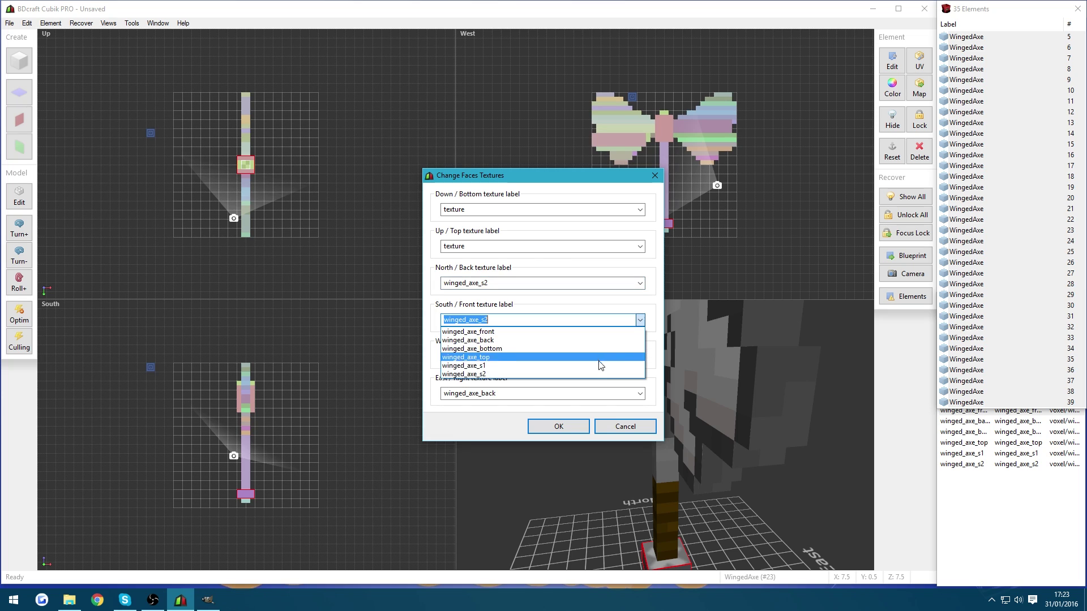
left_click(599, 364)
left_click(558, 427)
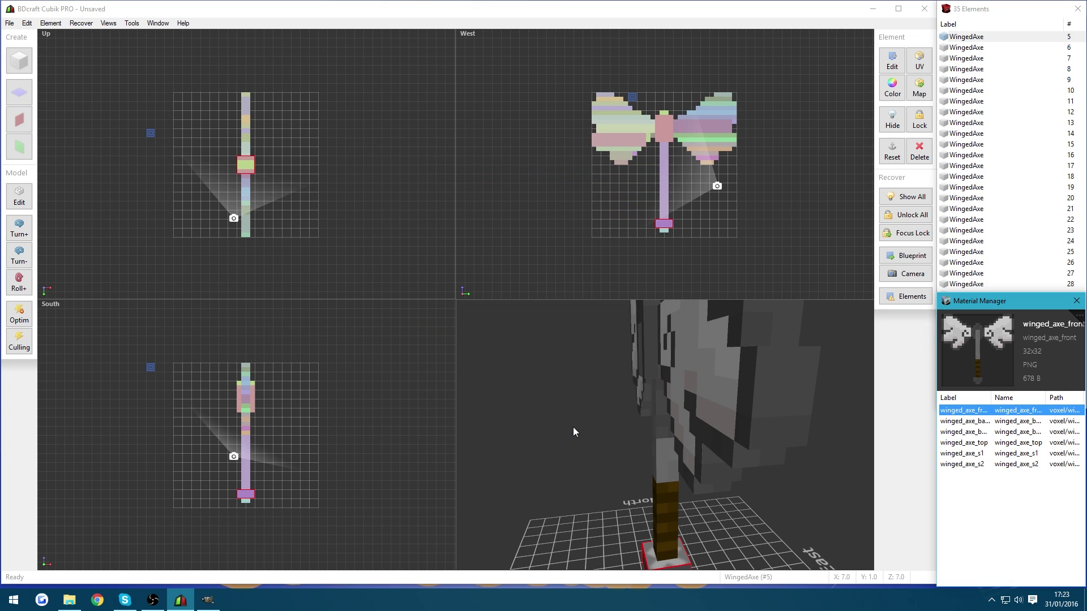
- Examine the textured axe from several angles and check the UV mapping of its handle element
left_click_drag(572, 426, 622, 418)
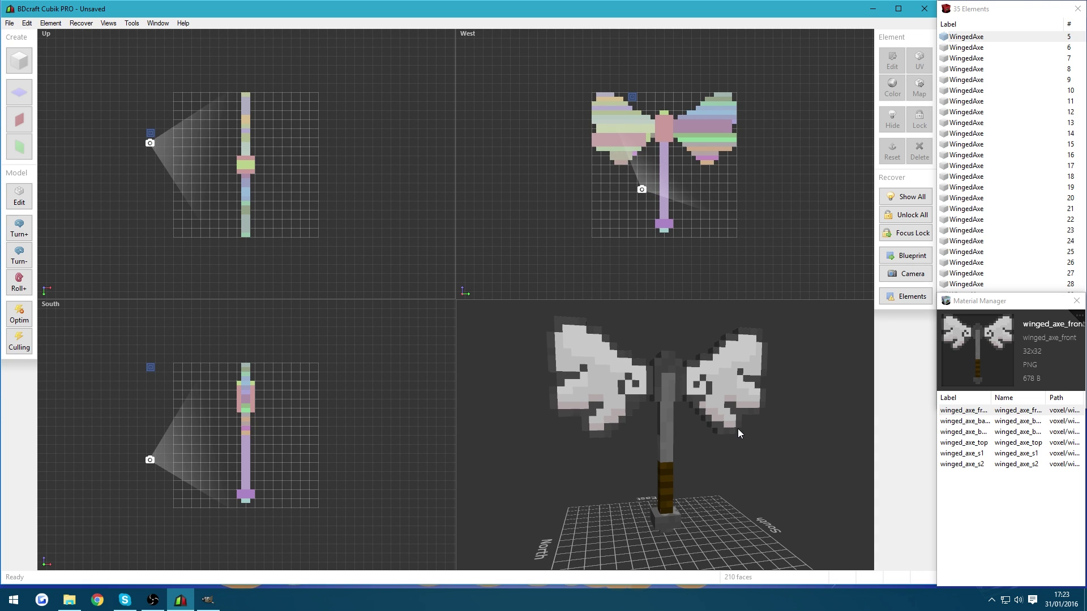
left_click_drag(738, 429, 782, 423)
mouse_move(667, 439)
left_mouse_down()
mouse_move(539, 332)
mouse_move(679, 393)
mouse_move(681, 382)
mouse_move(673, 434)
mouse_move(658, 420)
mouse_move(659, 450)
left_mouse_up()
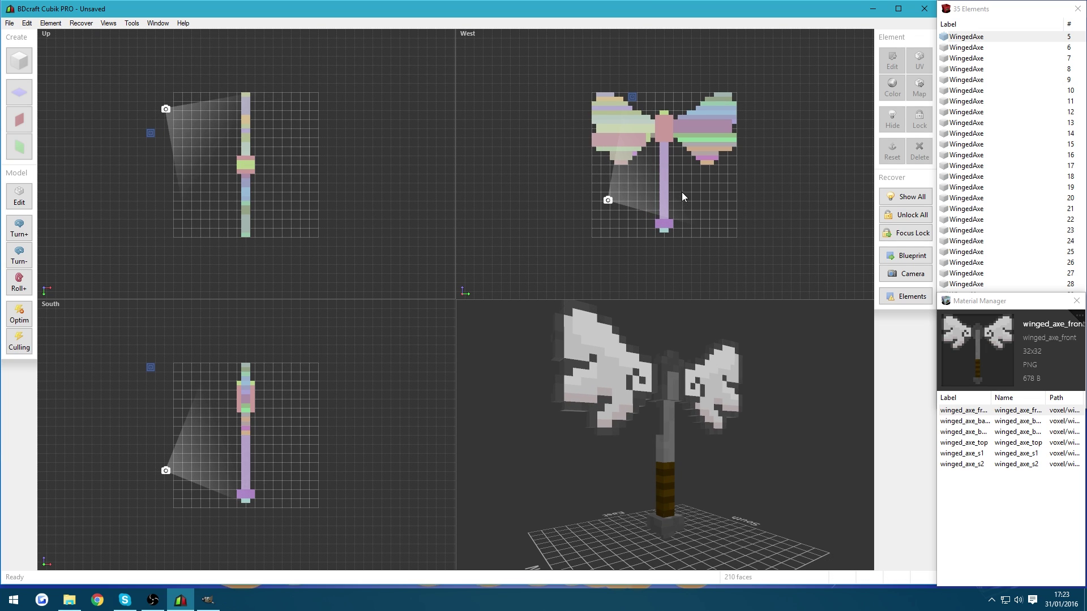
scroll(685, 451, "up", 5)
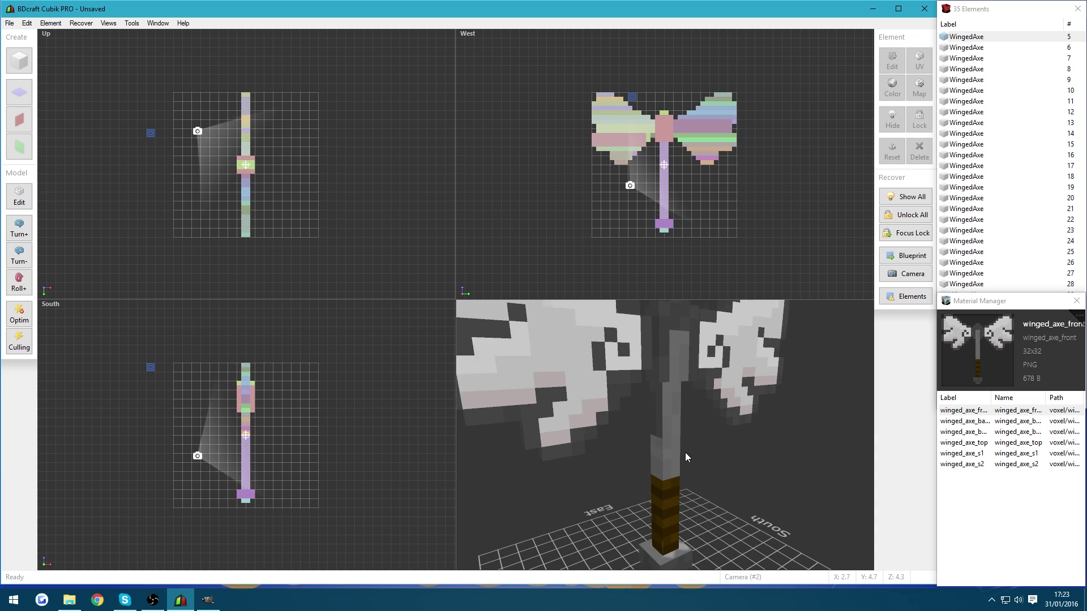
left_click_drag(686, 452, 688, 443)
left_click(667, 194)
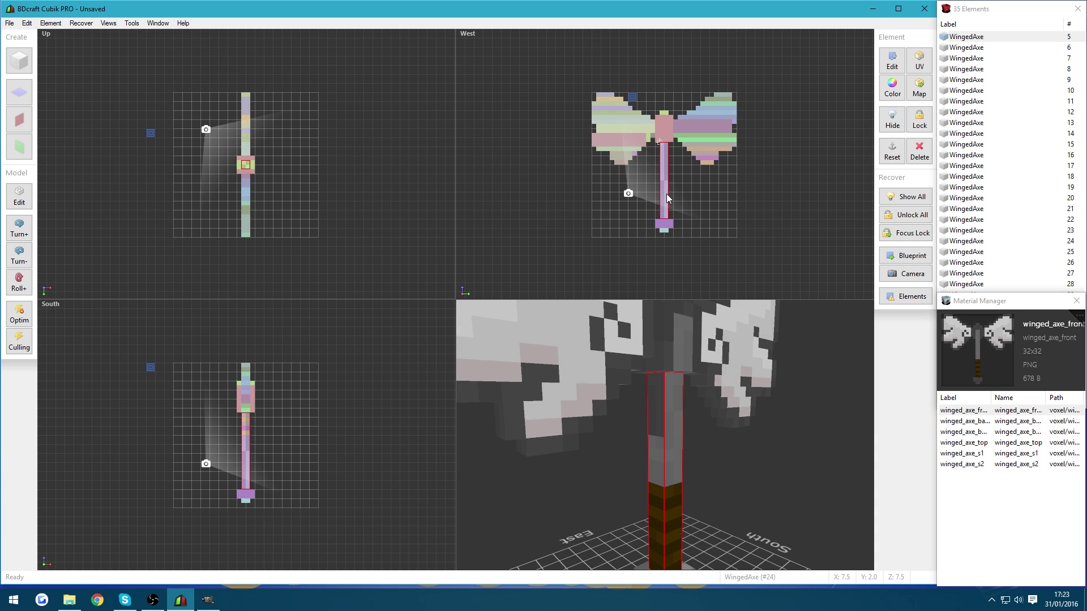
left_click(919, 62)
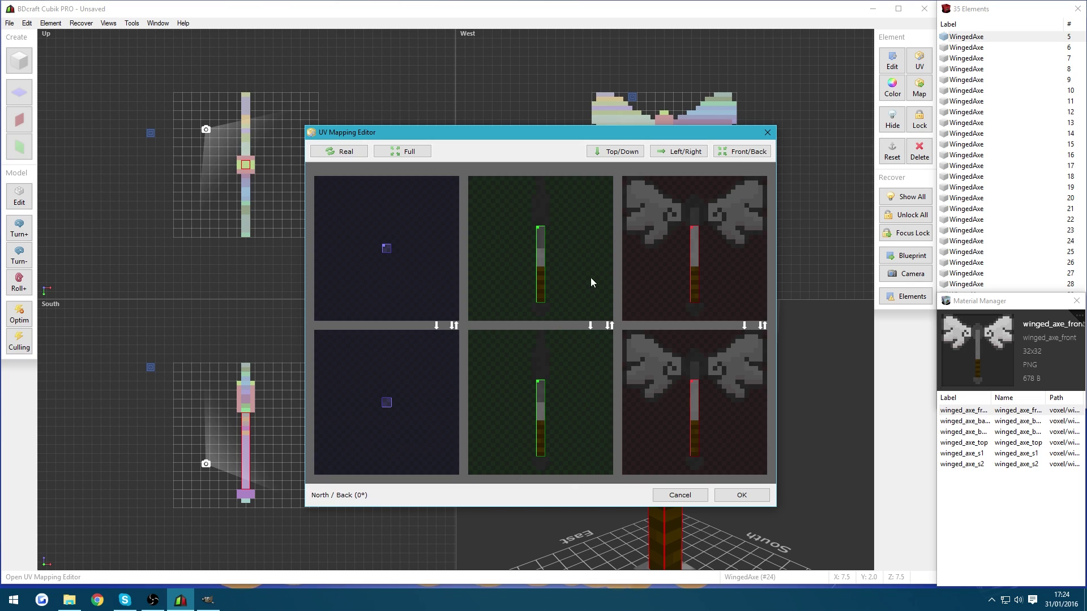
left_click(682, 496)
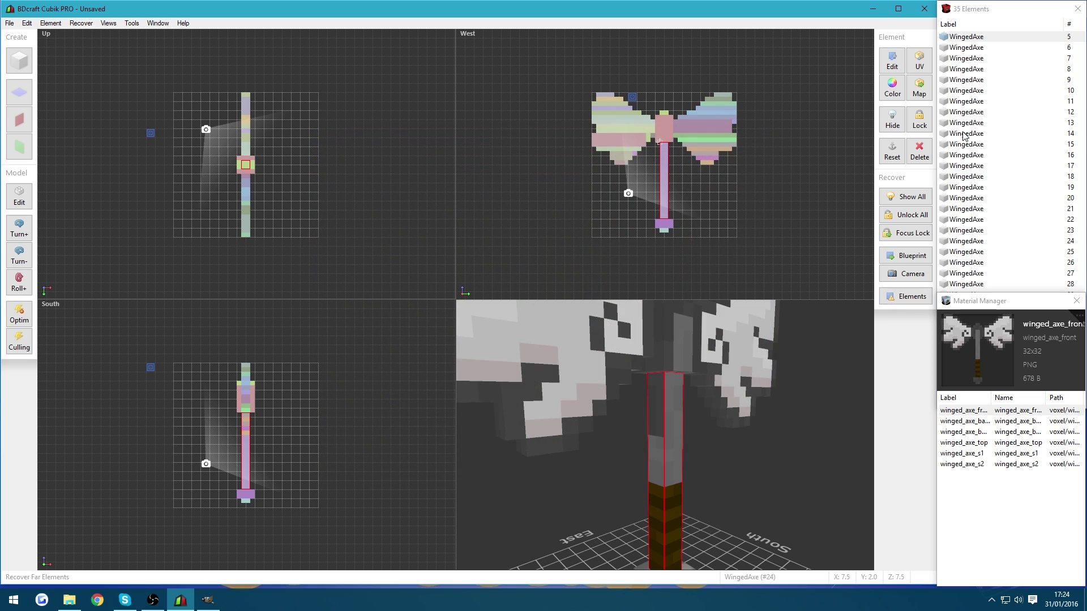
- Set handle element 24's South/Front texture to winged_axe_front and its North/Back texture to winged_axe_back
left_click(967, 47)
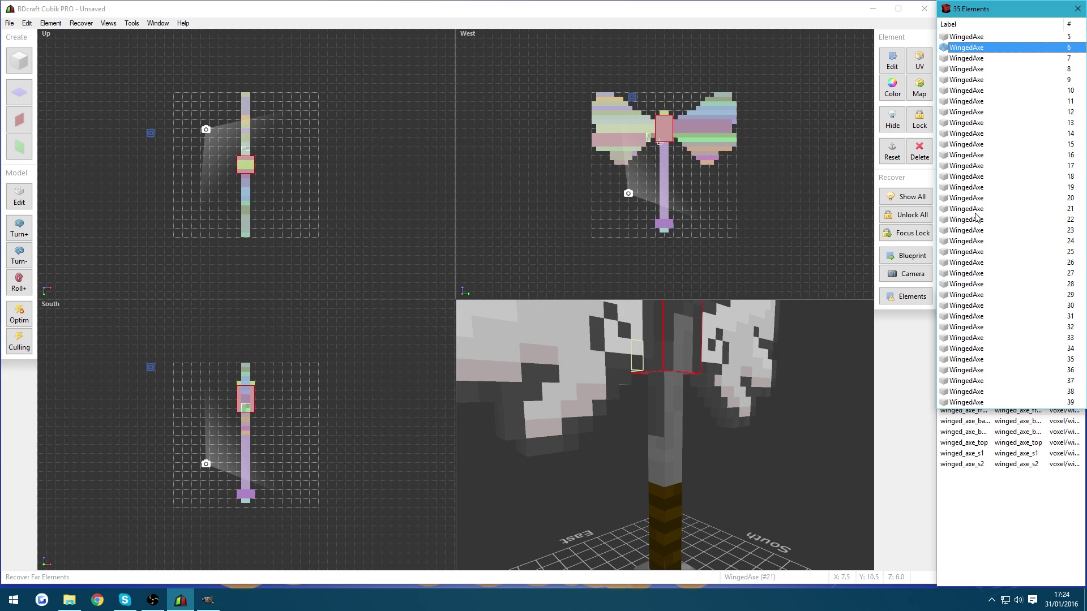
right_click(985, 243)
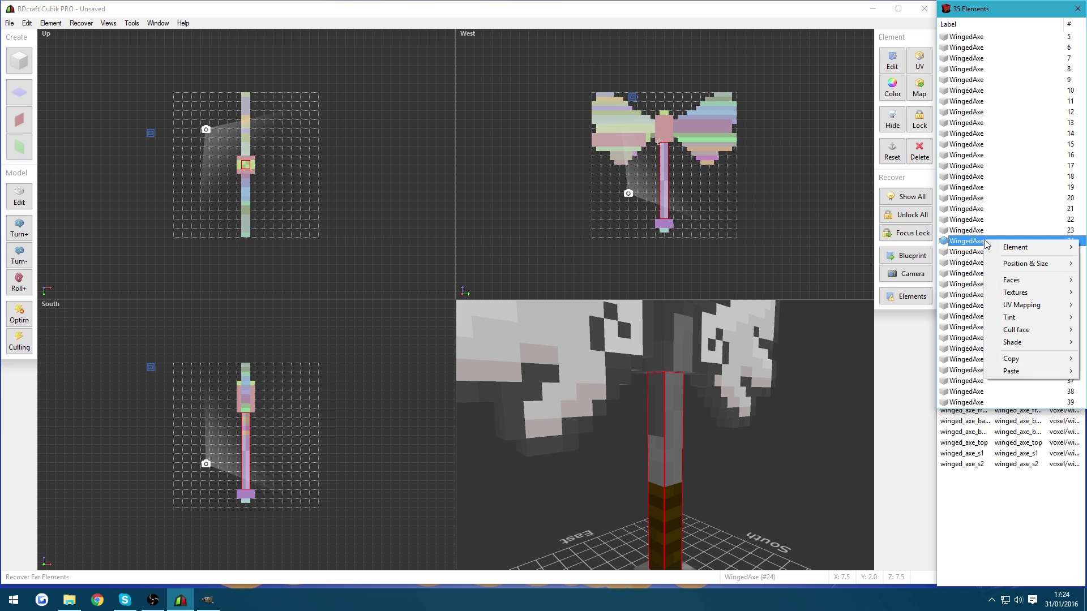
mouse_move(1015, 292)
left_click(850, 365)
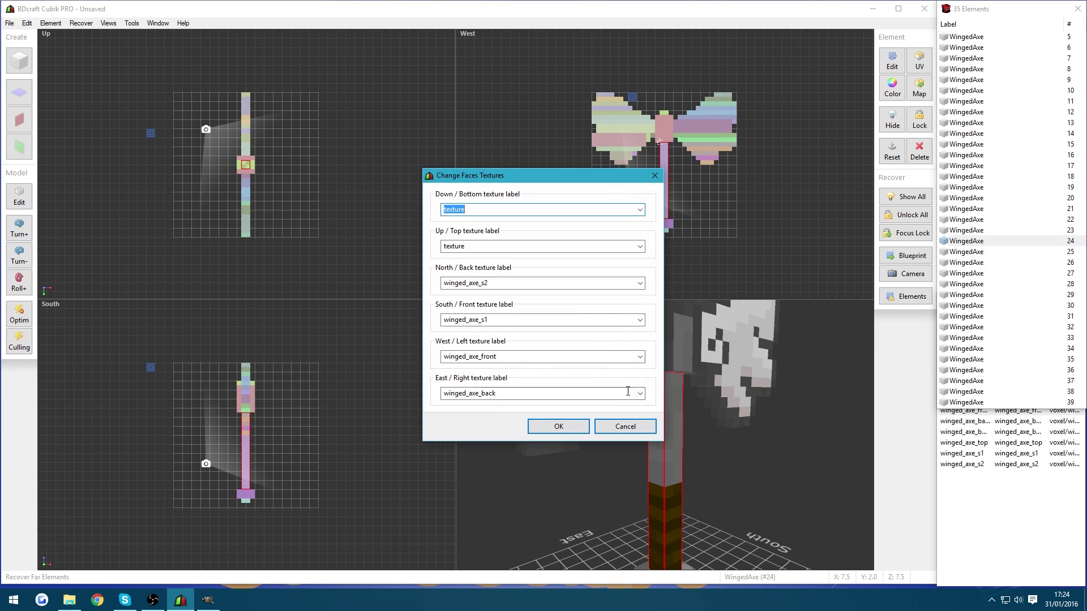
left_click(640, 320)
left_click(605, 333)
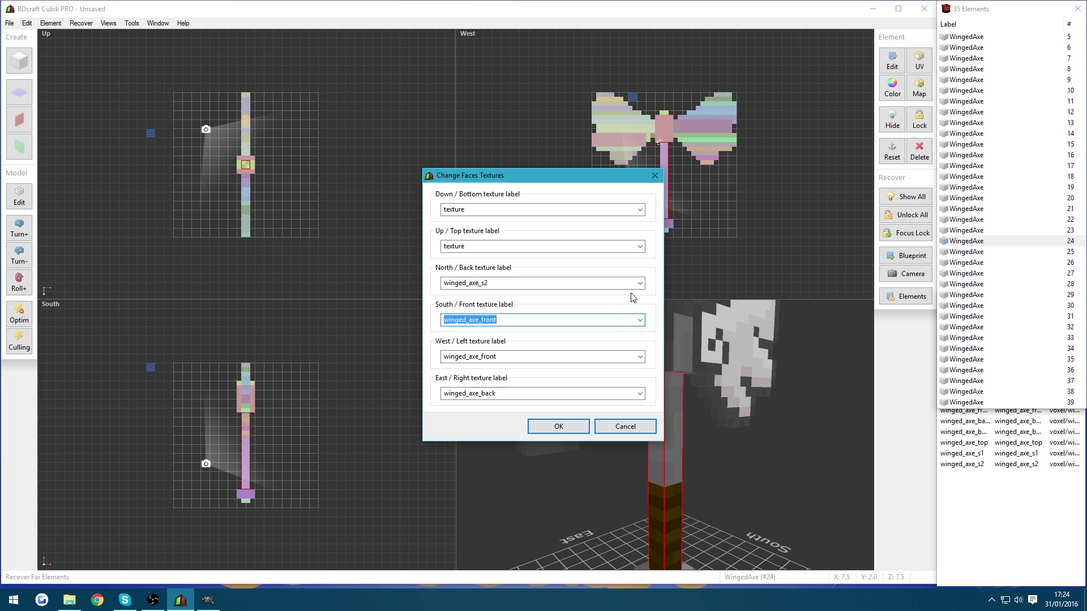
left_click(638, 283)
left_click(601, 311)
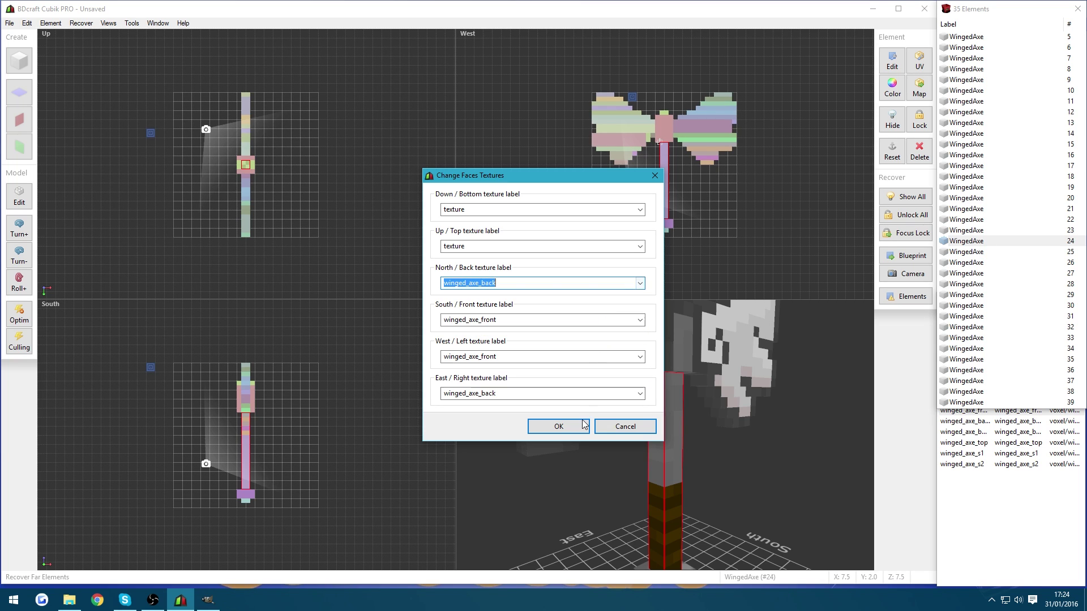
left_click(573, 425)
right_click_drag(588, 426, 631, 425)
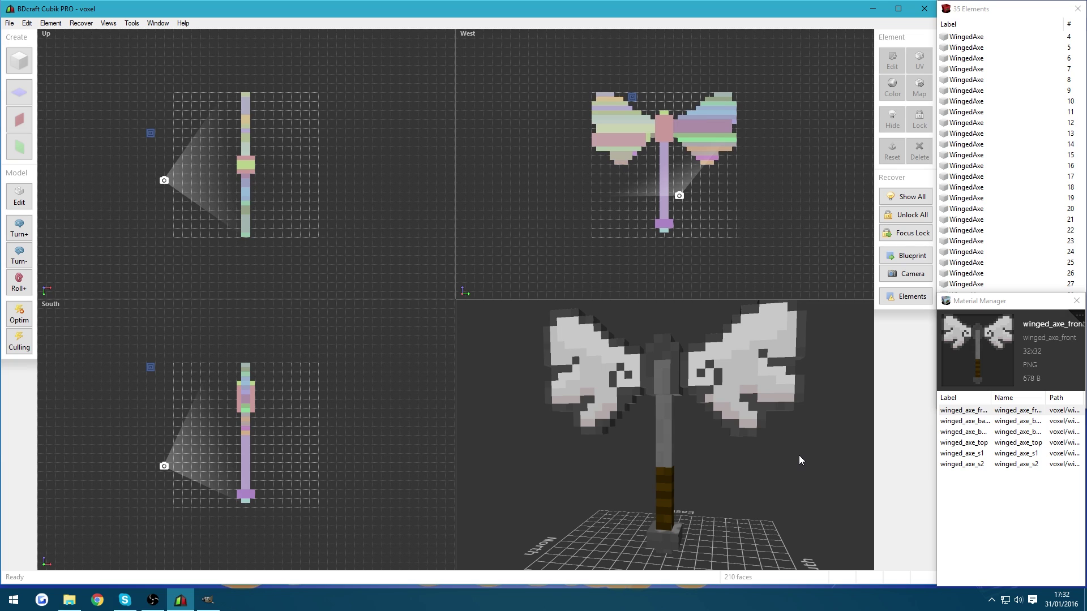
right_click_drag(799, 455, 707, 521)
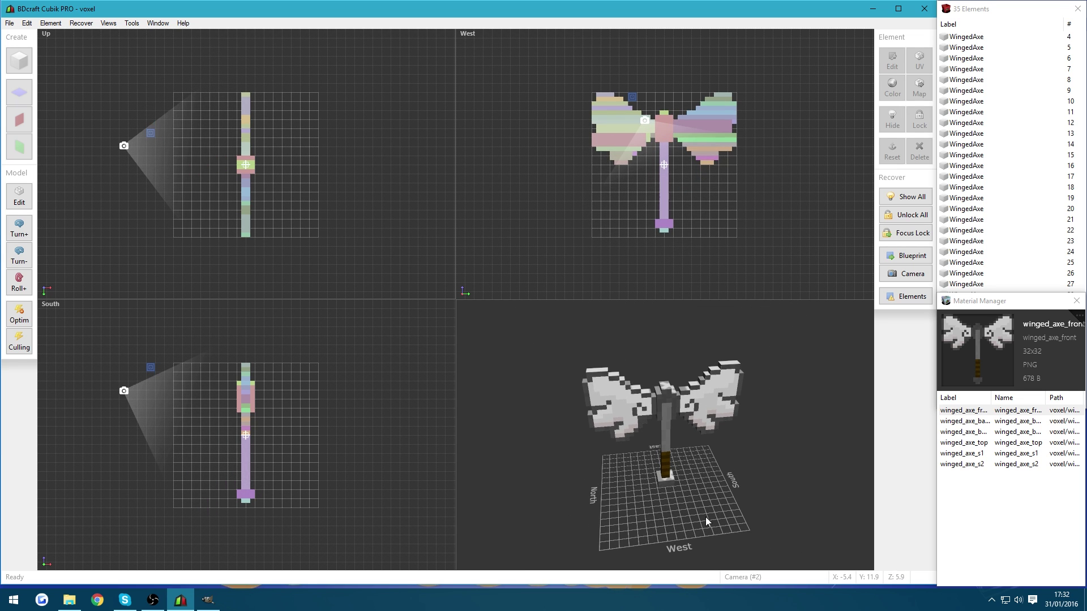
- Assign winged_axe_top to the Up/Top faces and winged_axe_bottom to the Down/Bottom faces of all WingedAxe elements
left_click(953, 243)
key("ctrl+a")
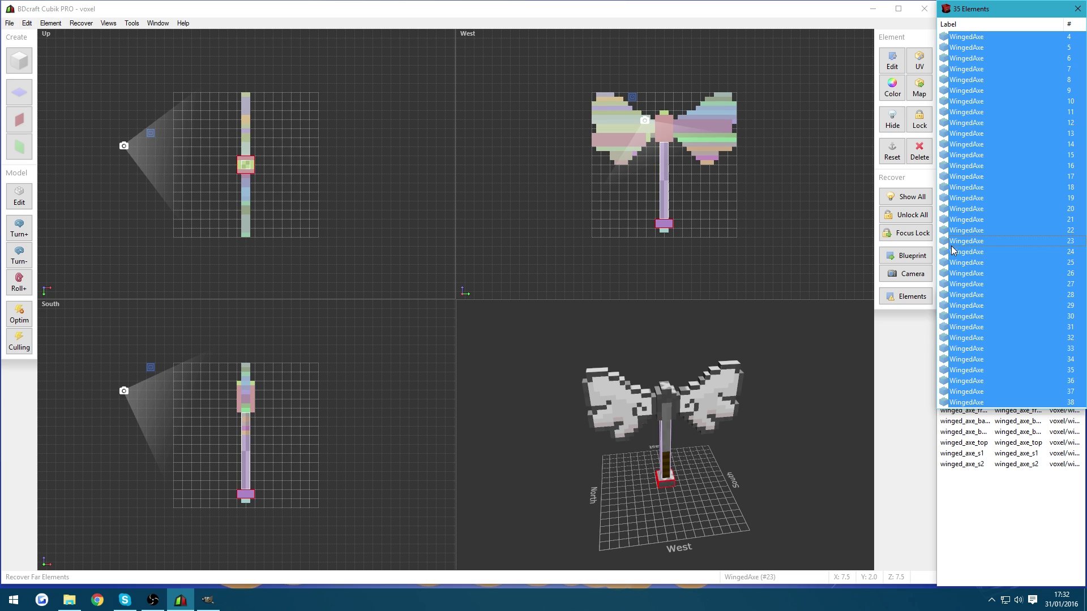
right_click(955, 245)
mouse_move(972, 300)
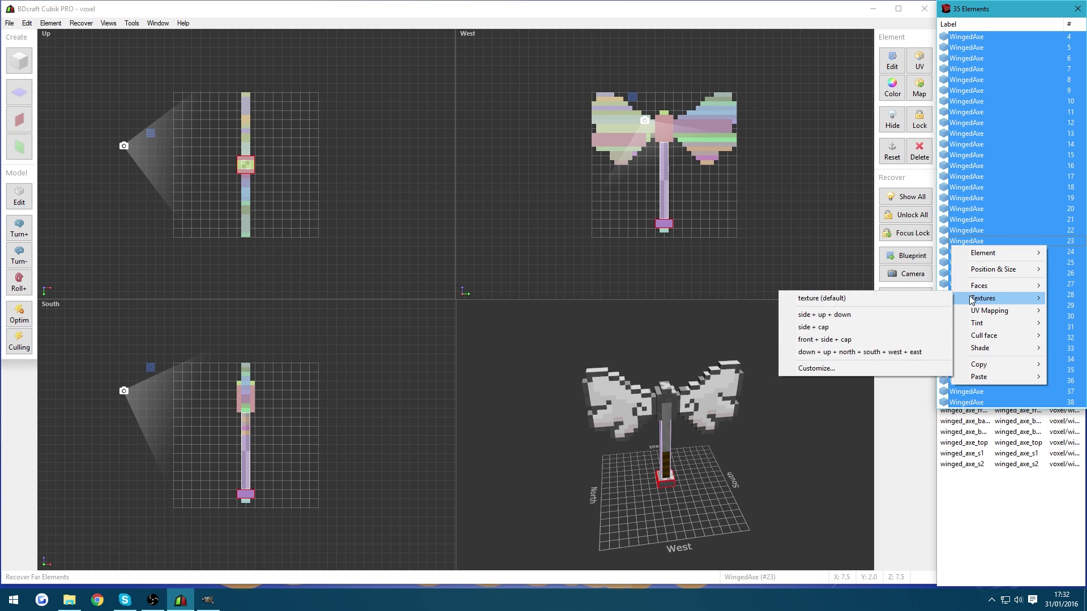
left_click(858, 374)
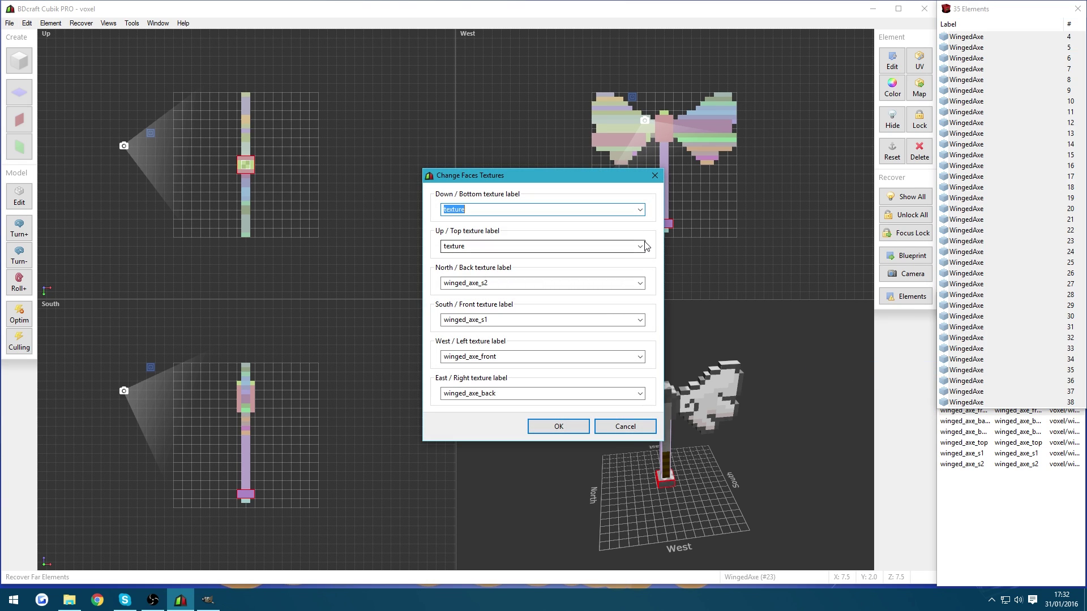
left_click(642, 247)
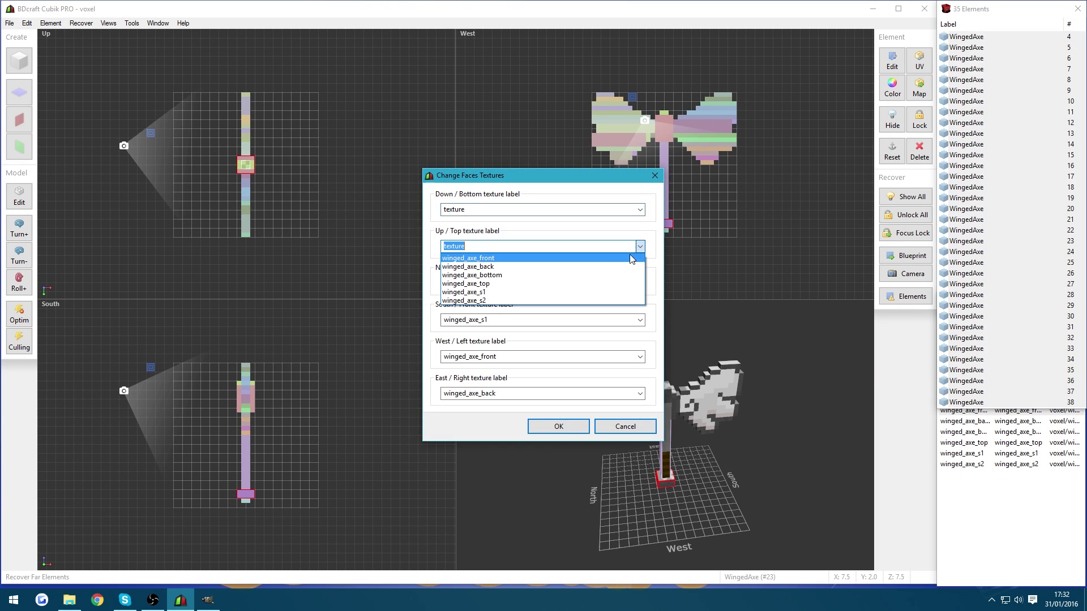
left_click(606, 281)
left_click(640, 211)
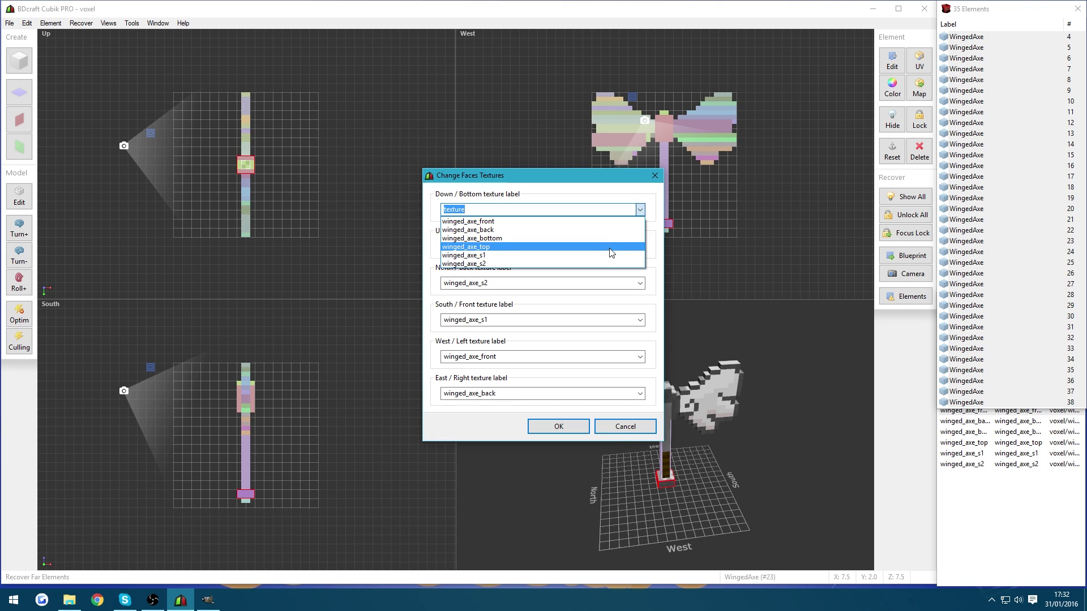
left_click(609, 248)
left_click(641, 211)
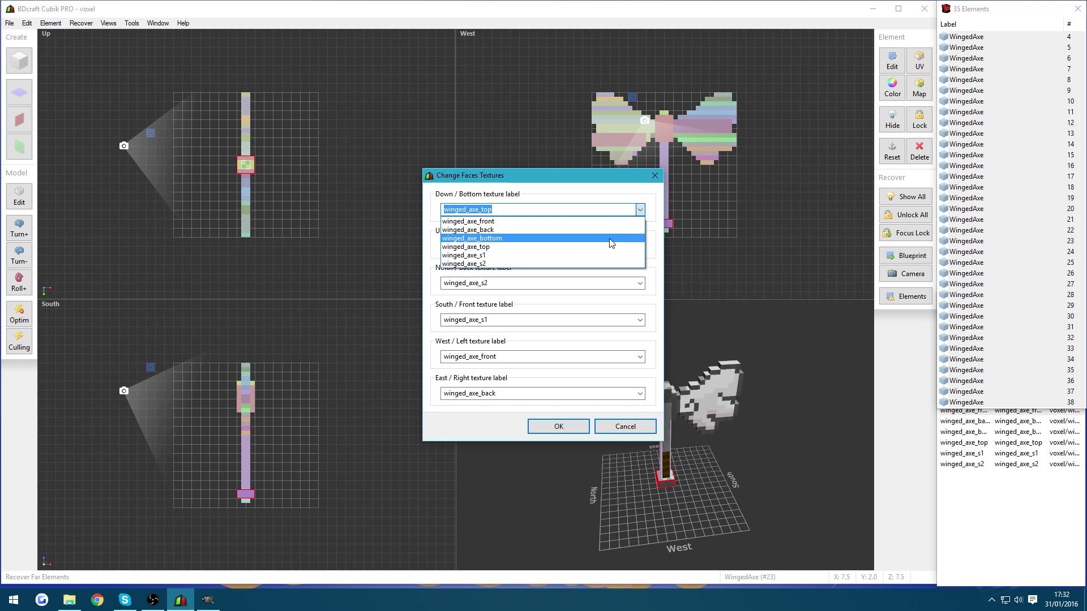
left_click(611, 239)
left_click(558, 426)
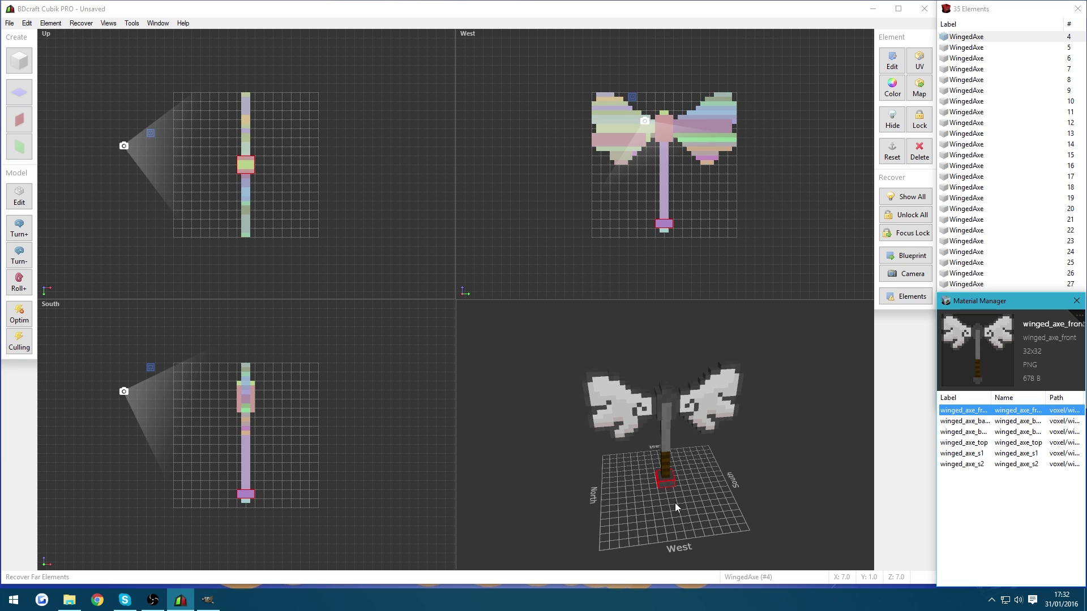
- Examine the textured axe from below and the sides, and check the UV mapping of element 4 at the handle's base
left_click_drag(674, 503, 626, 421)
scroll(690, 488, "up", 6)
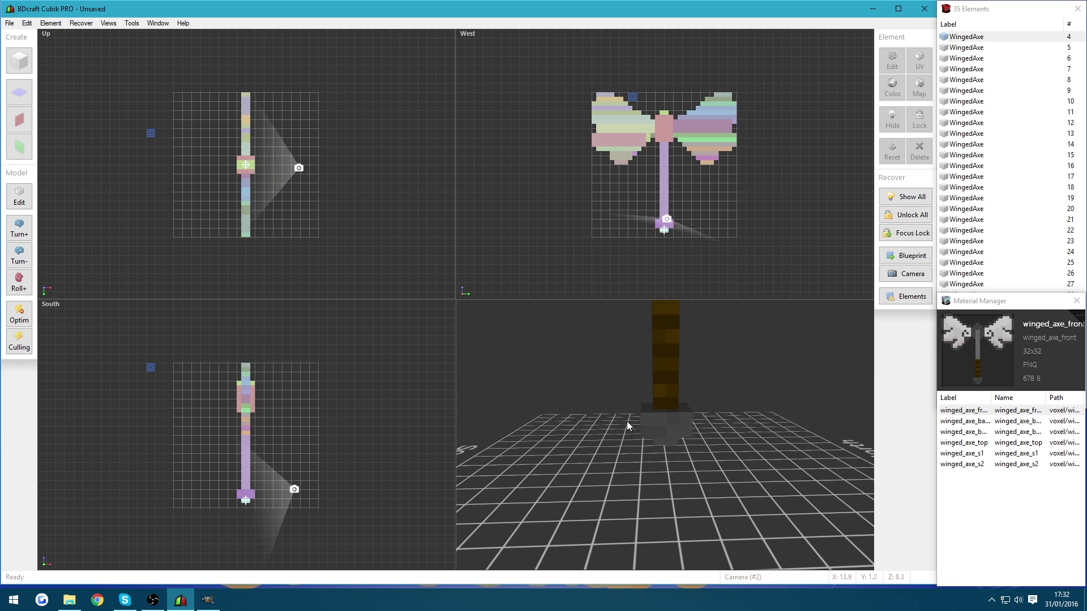
mouse_move(664, 402)
right_mouse_down()
mouse_move(664, 487)
mouse_move(668, 479)
mouse_move(603, 467)
right_mouse_up()
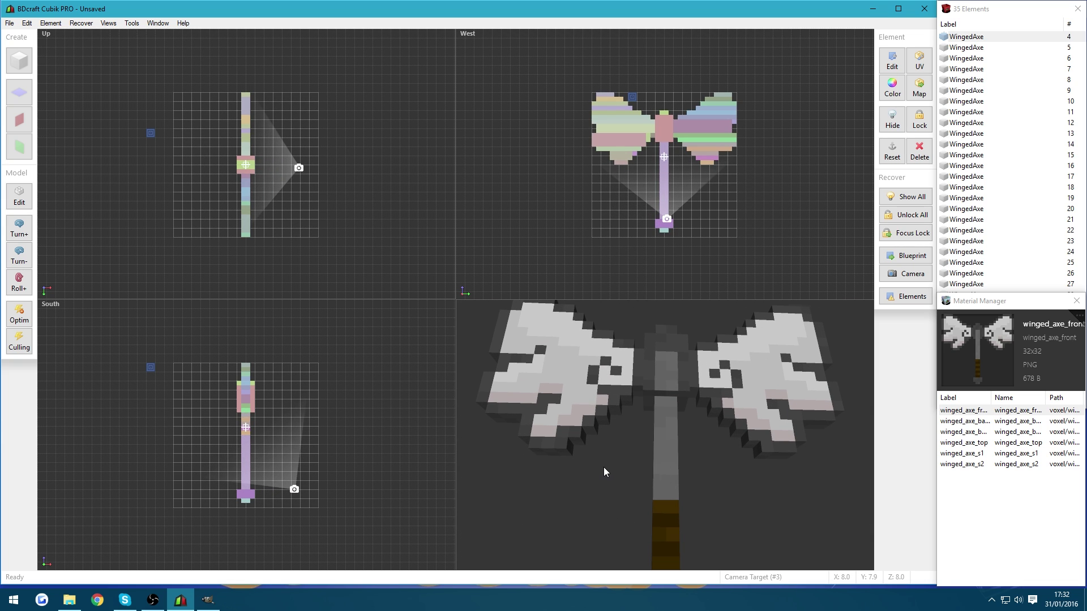
left_click_drag(604, 468, 840, 368)
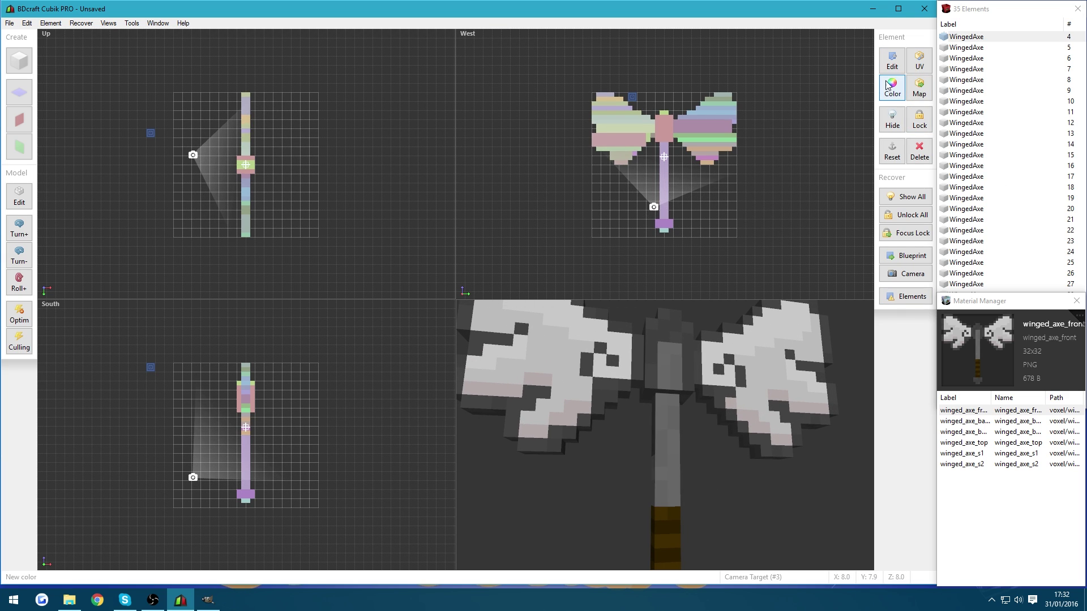
left_click(963, 37)
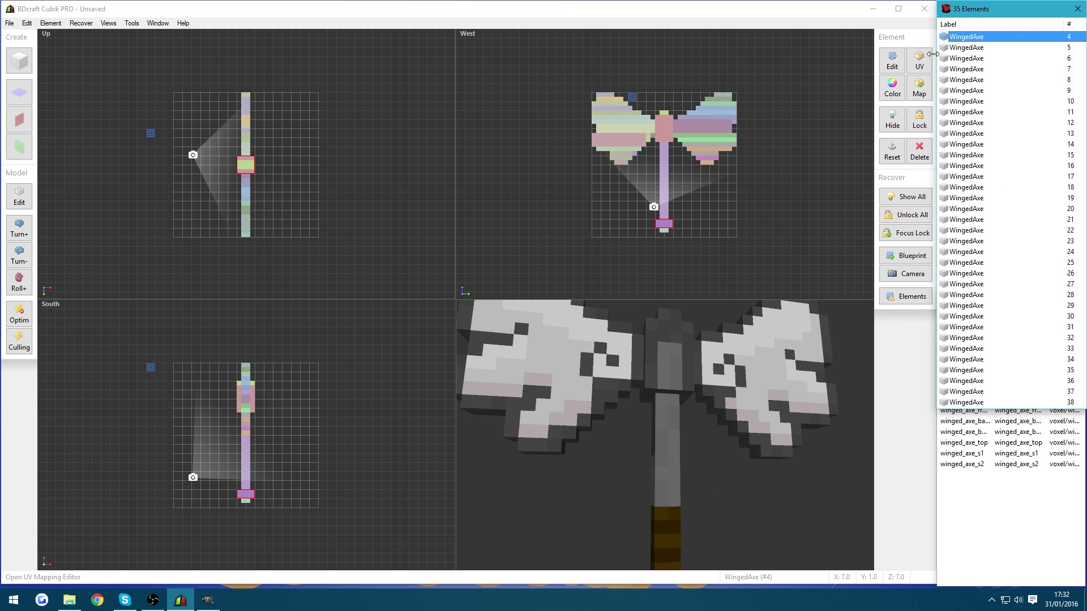
left_click(919, 60)
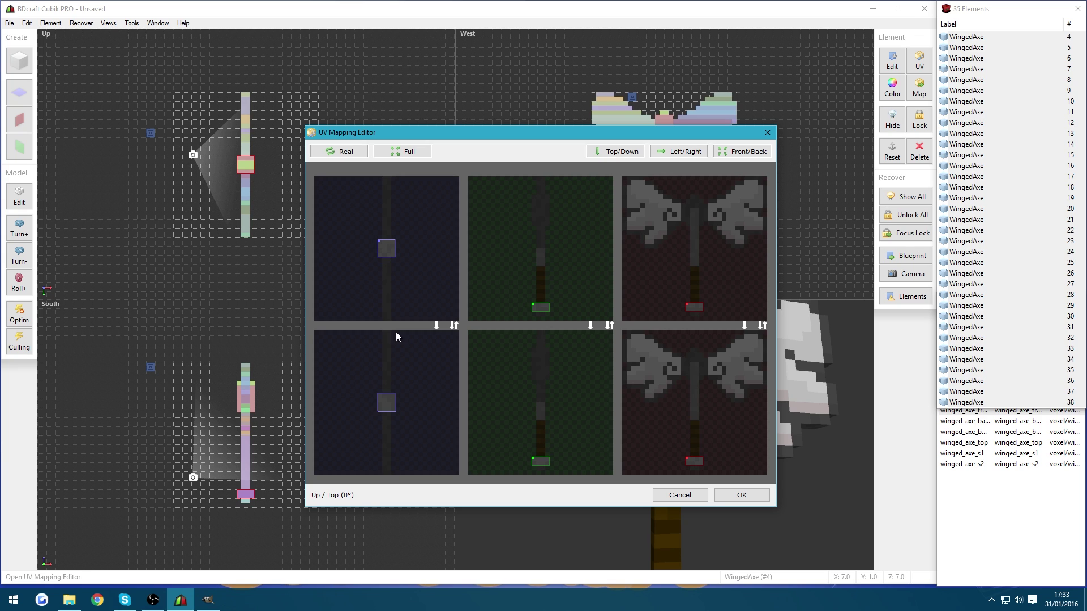
left_click(736, 496)
left_click_drag(678, 517, 704, 264)
left_click(651, 413)
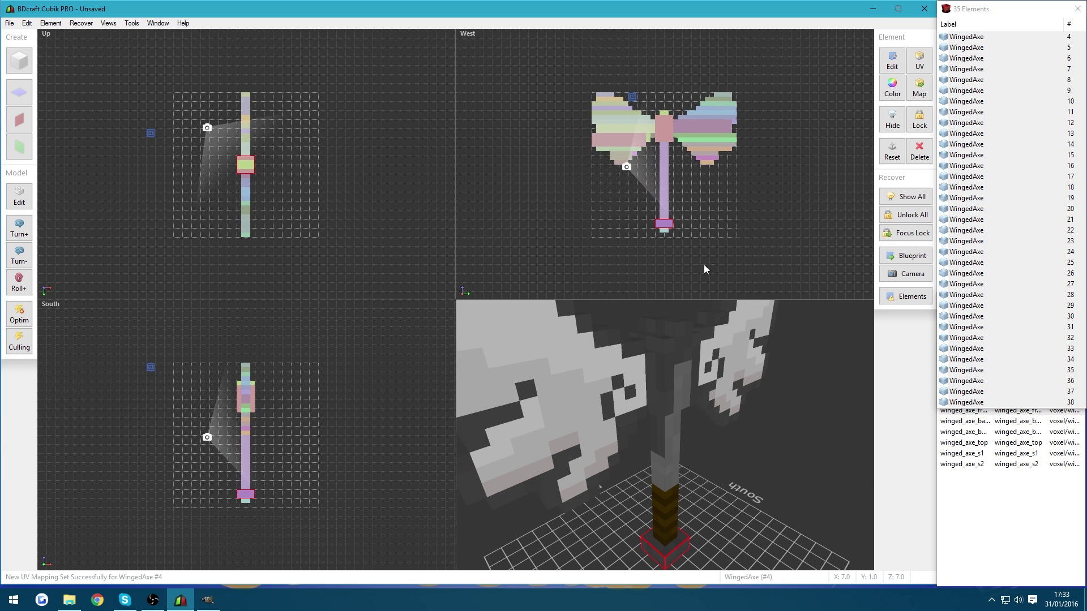
- Set handle element 23's South/Front texture to winged_axe_back and its North/Back texture to winged_axe_front
left_click(661, 170)
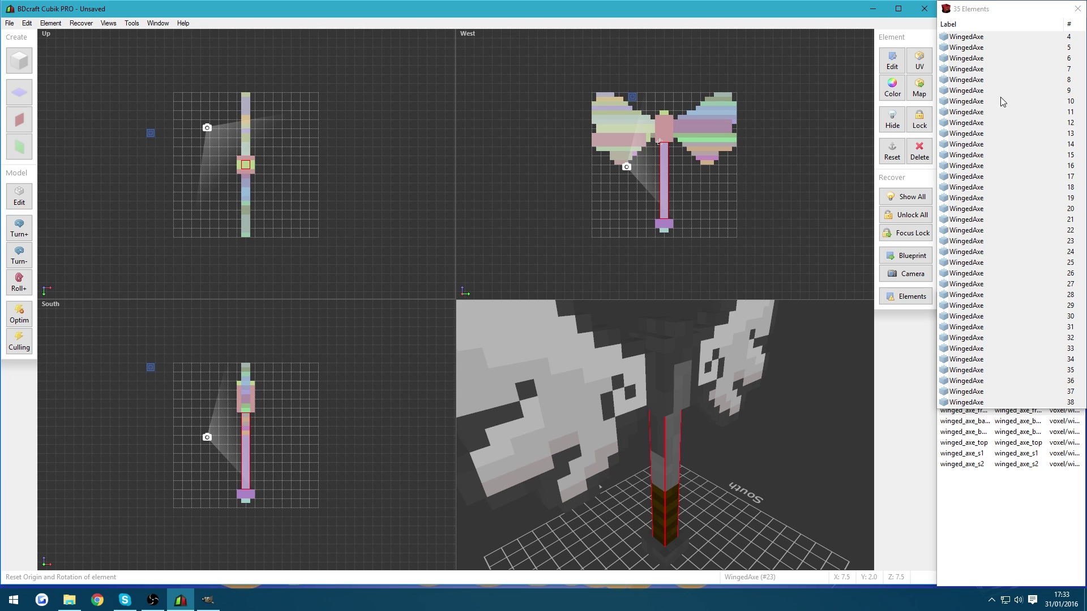
left_click(1000, 165)
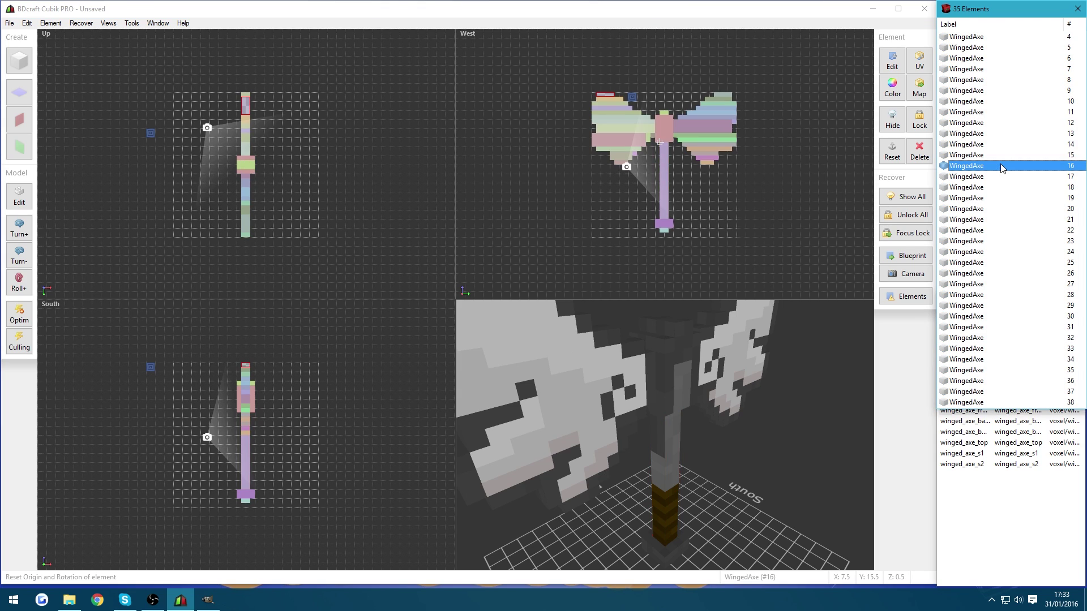
right_click(1006, 246)
mouse_move(1025, 300)
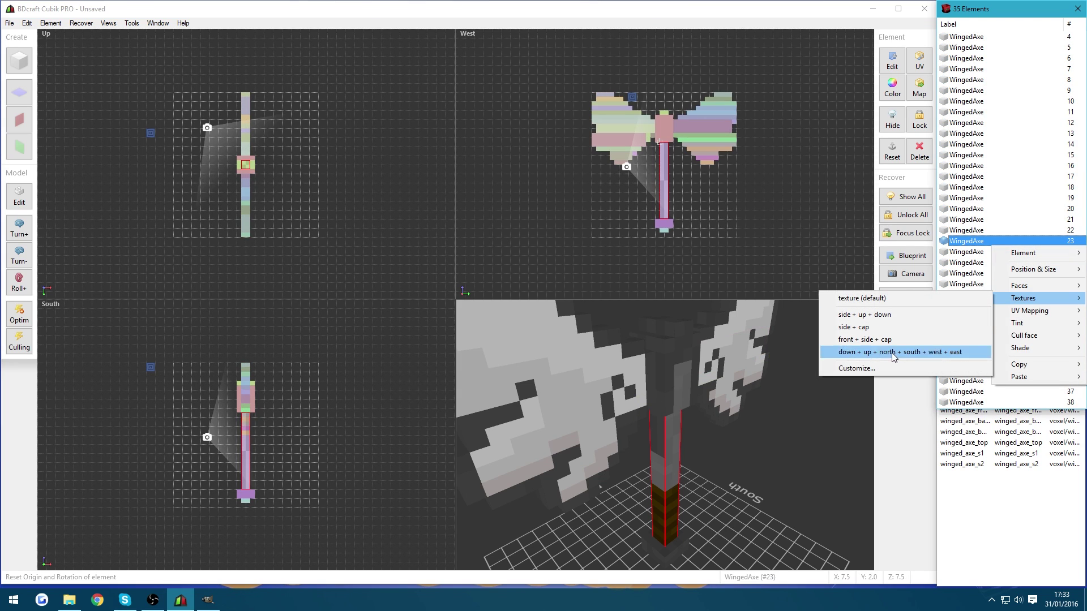
left_click(857, 368)
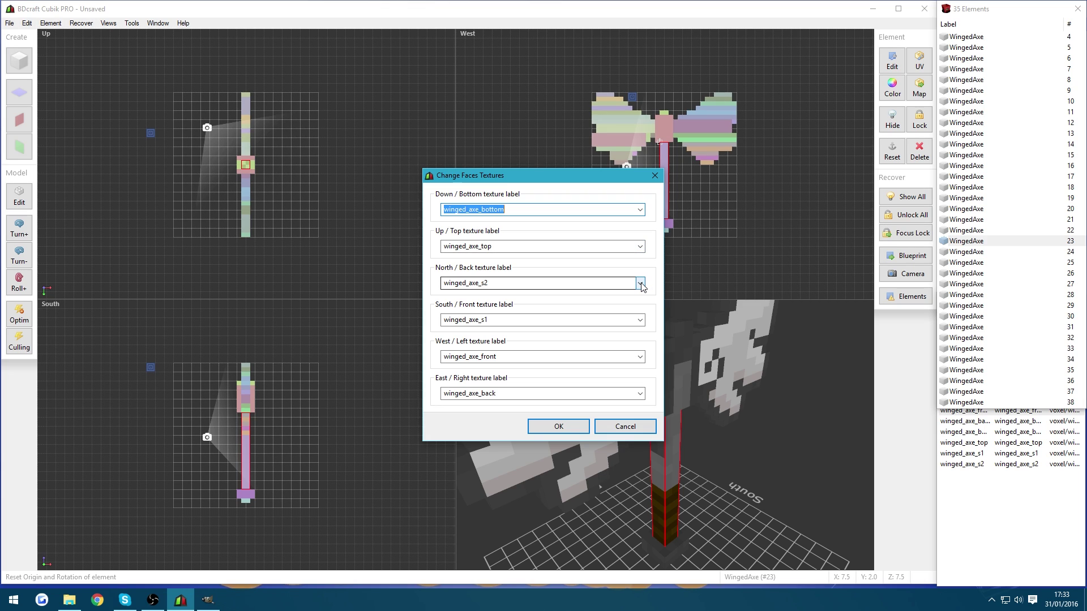
left_click(643, 321)
left_click(629, 341)
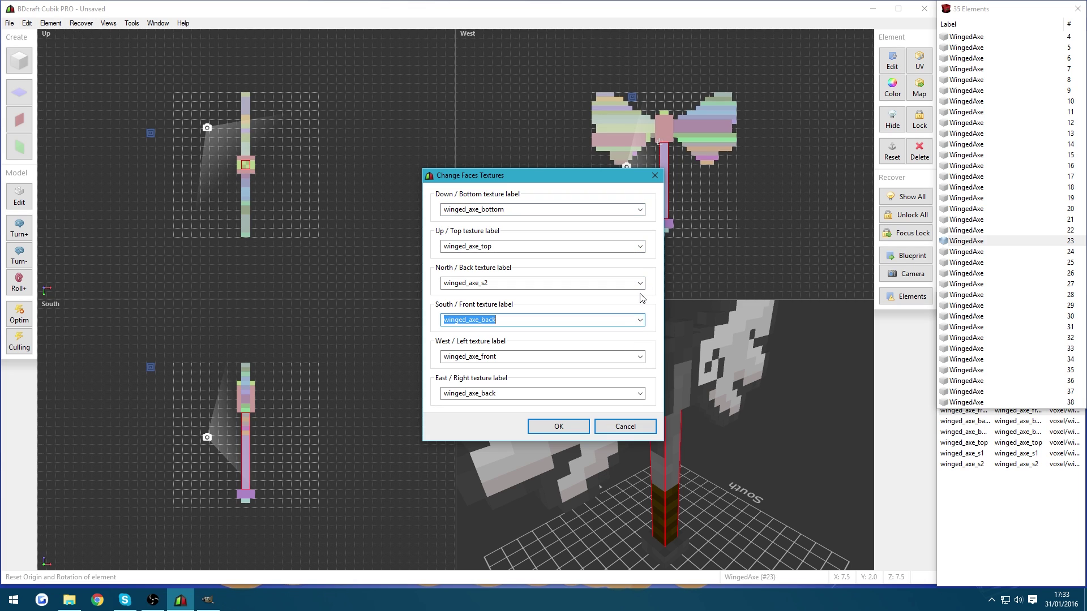
left_click(640, 284)
left_click(617, 295)
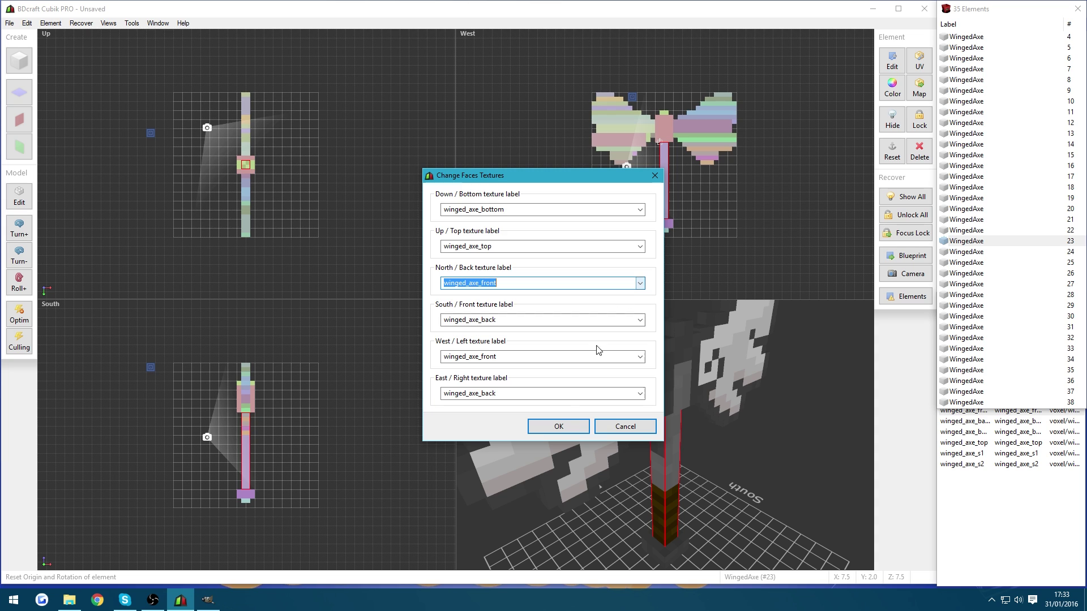
left_click(559, 427)
- Examine the handle and wing textures of the axe up close from several angles
left_click_drag(728, 461, 766, 416)
scroll(660, 426, "down", 4)
scroll(702, 477, "up", 3)
left_click_drag(702, 477, 670, 440)
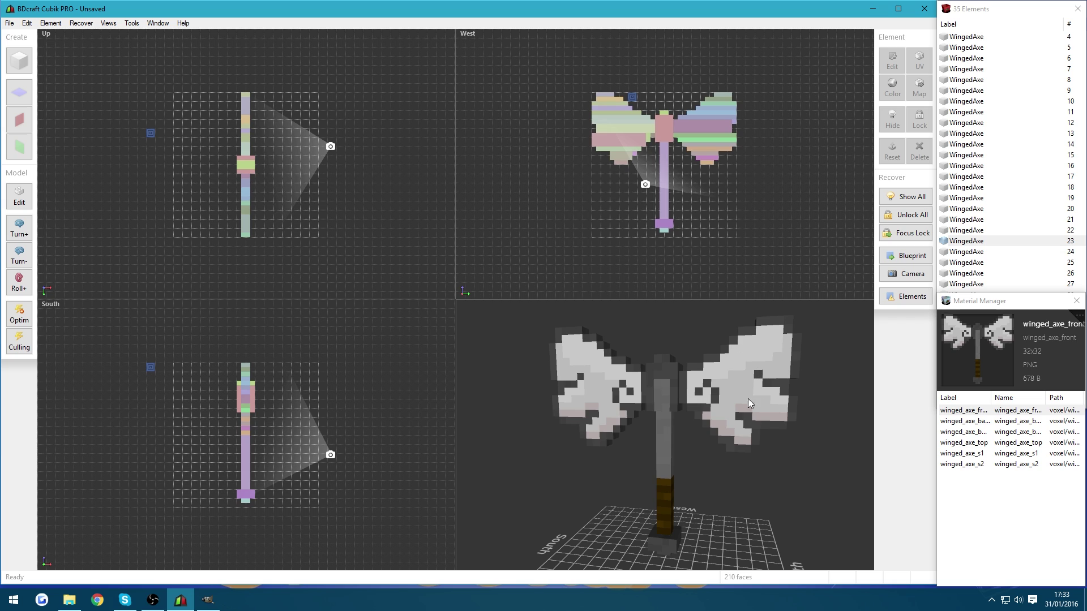
scroll(750, 426, "up", 3)
mouse_move(751, 427)
left_mouse_down()
mouse_move(732, 439)
mouse_move(741, 437)
left_mouse_up()
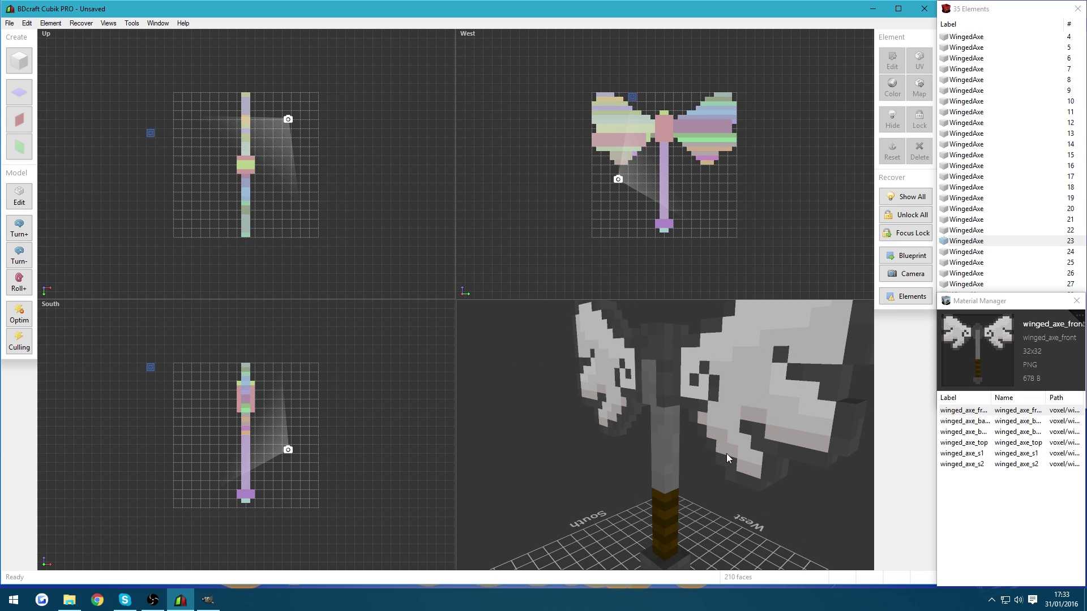
left_click_drag(723, 403, 732, 394)
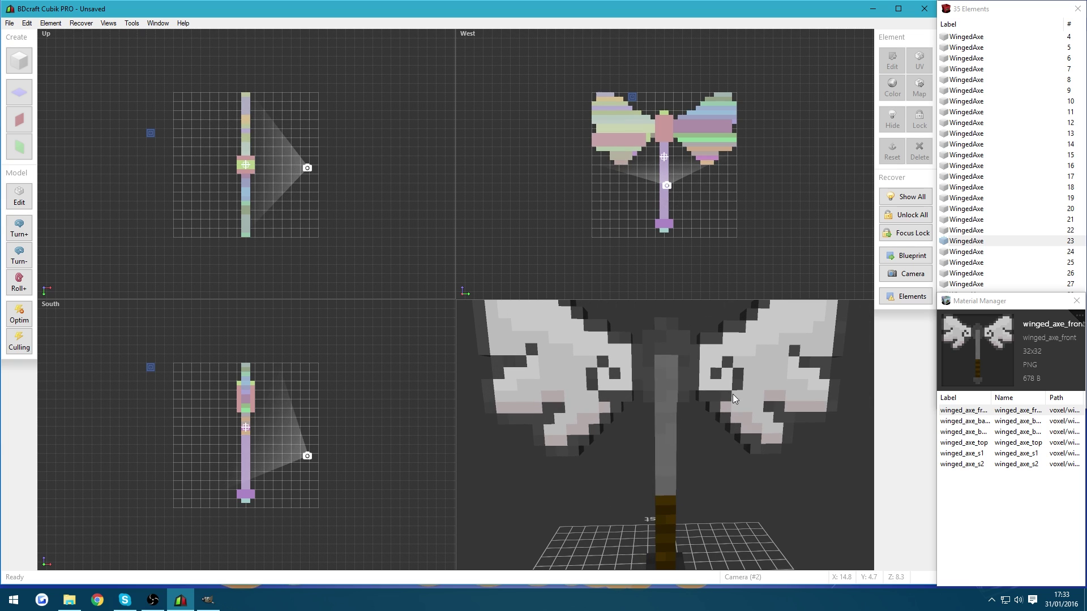
scroll(665, 388, "down", 4)
left_click_drag(664, 392, 684, 402)
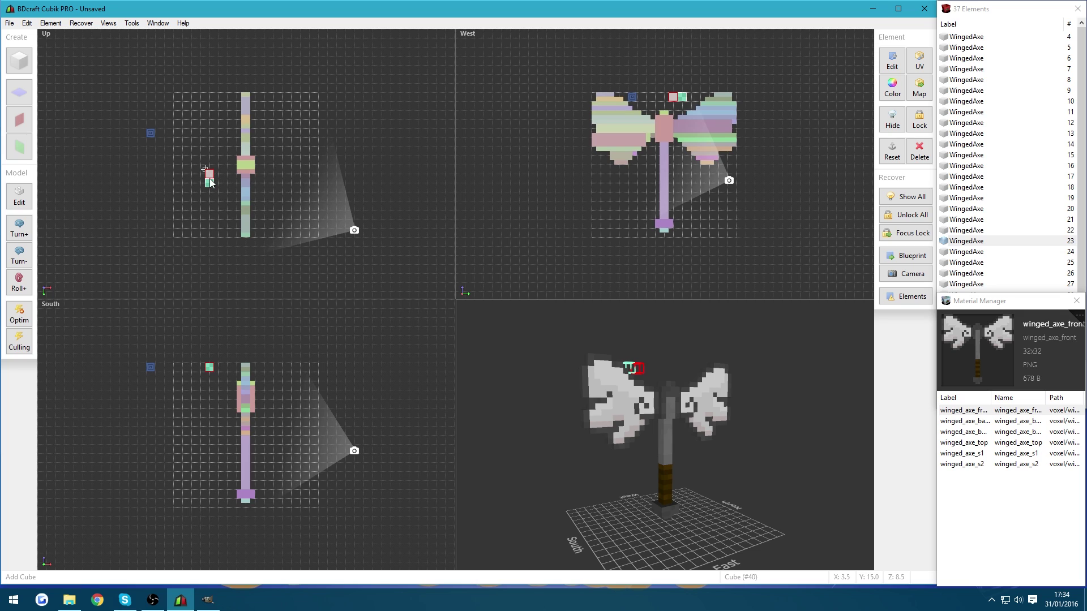
- Delete the two loose cubes beside the axe
key("Delete")
left_click_drag(541, 380, 623, 374)
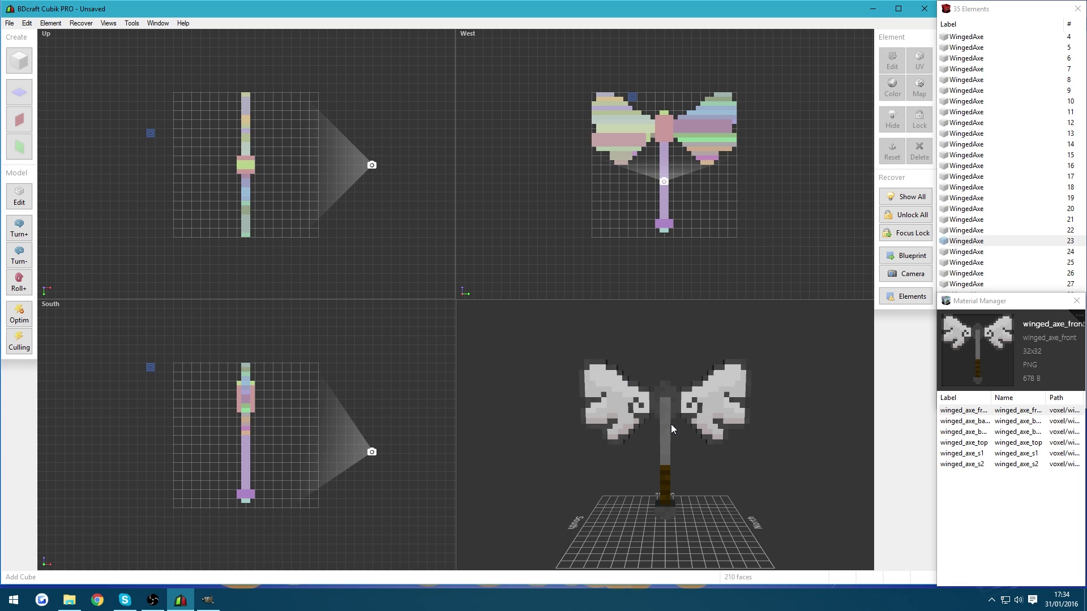
mouse_move(671, 423)
right_mouse_down()
mouse_move(642, 423)
mouse_move(703, 410)
mouse_move(689, 426)
right_mouse_up()
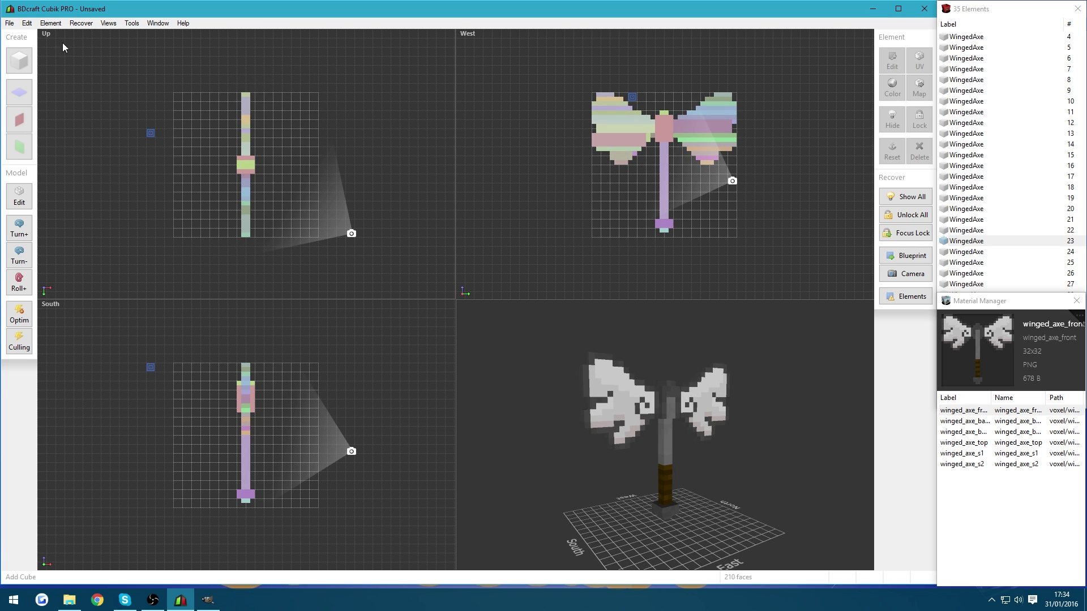
- Set the axe's TPS Hand Right display to translation X -0.38, Y 3.97, Z 1.13 and a scale of 0.8 on all axes
left_click(109, 24)
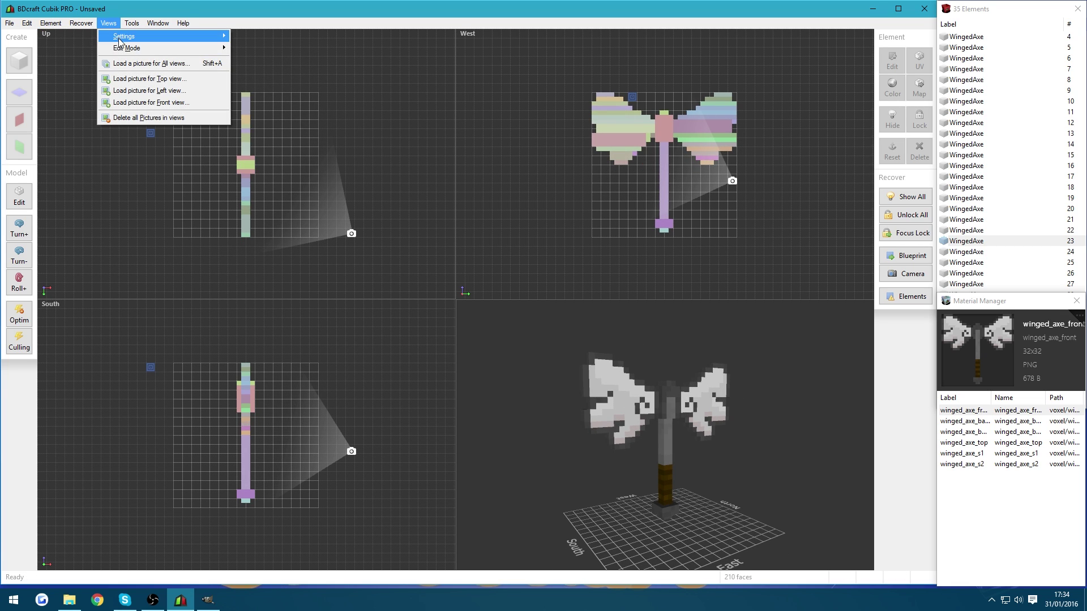
mouse_move(125, 49)
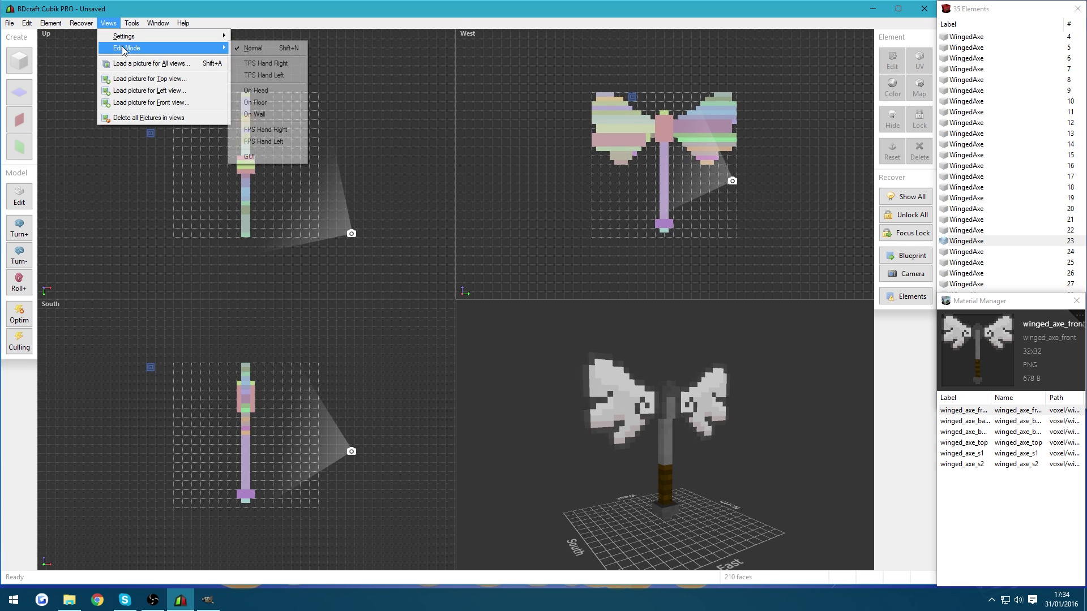
left_click(260, 69)
mouse_move(692, 440)
right_mouse_down()
mouse_move(767, 456)
mouse_move(715, 463)
mouse_move(697, 450)
right_mouse_up()
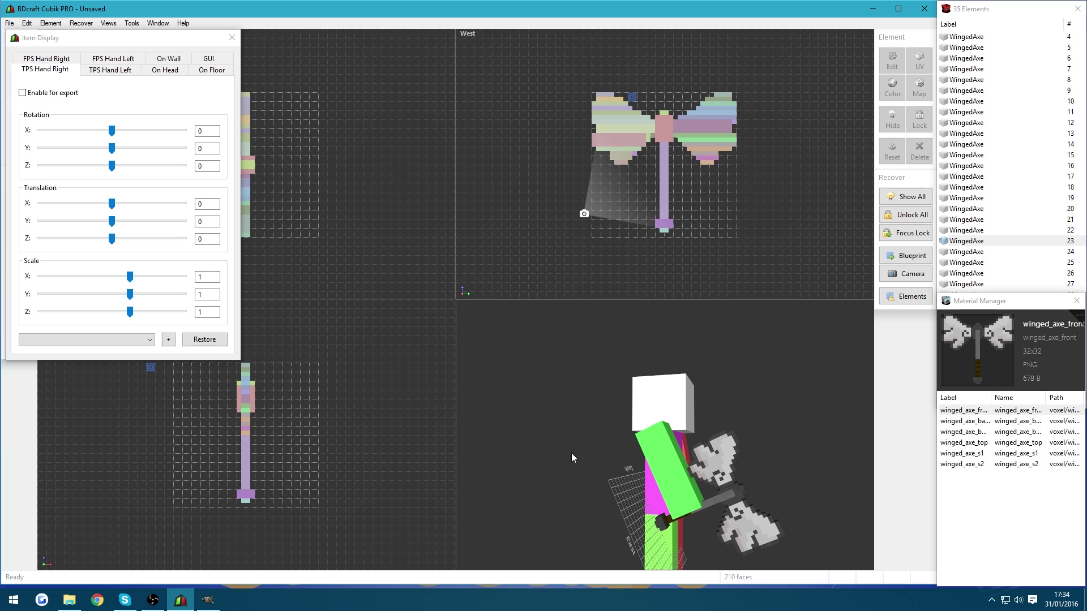
mouse_move(636, 460)
right_mouse_down()
mouse_move(671, 435)
mouse_move(647, 444)
right_mouse_up()
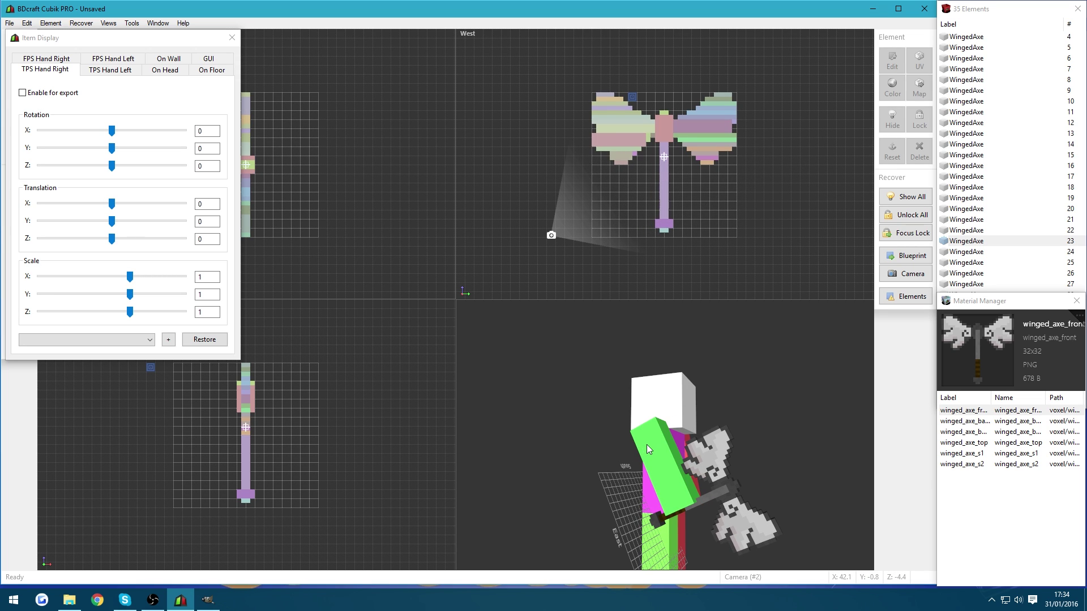
left_click_drag(111, 221, 123, 221)
right_click_drag(646, 445, 758, 453)
left_click_drag(112, 203, 110, 204)
right_click_drag(759, 453, 646, 445)
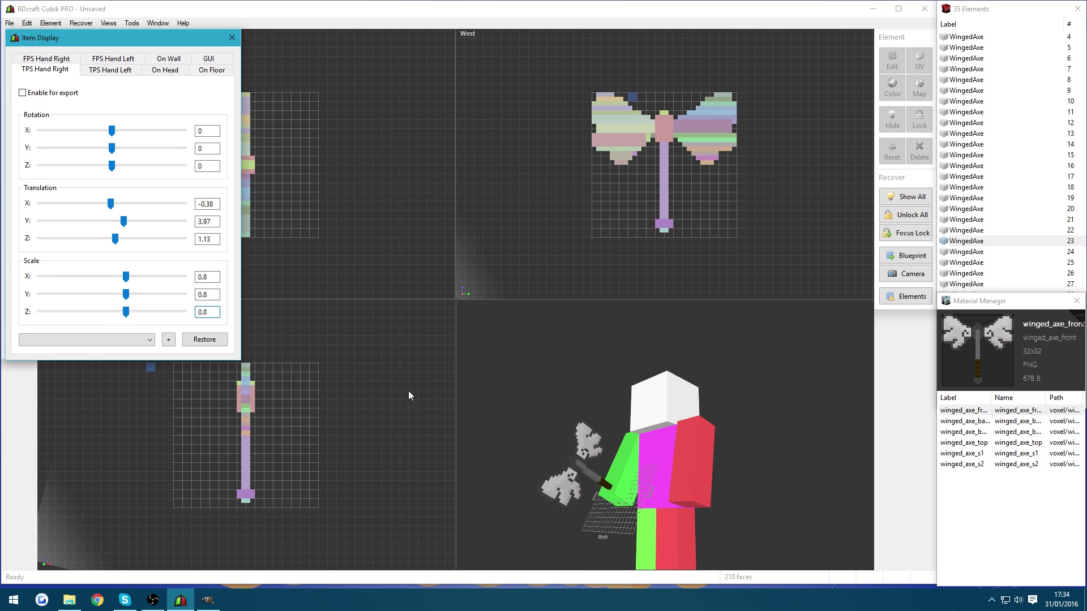
right_click_drag(646, 444, 758, 453)
left_click_drag(123, 221, 103, 204)
- Copy the TPS Hand Right settings to TPS Hand Left and remove the minus sign from the X translation
left_click(110, 69)
left_click(179, 92)
left_click(201, 204)
key("BackSpace")
- Set the FPS Hand Right display scale to 0.8 on all three axes
left_click(46, 59)
left_click_drag(213, 277, 152, 277)
type("0.8")
left_click_drag(213, 294, 152, 312)
type("0.80.8")
- Fine-tune the axe's rotation and its X and Y translation in the FPS Hand Right view
left_click_drag(104, 205, 107, 206)
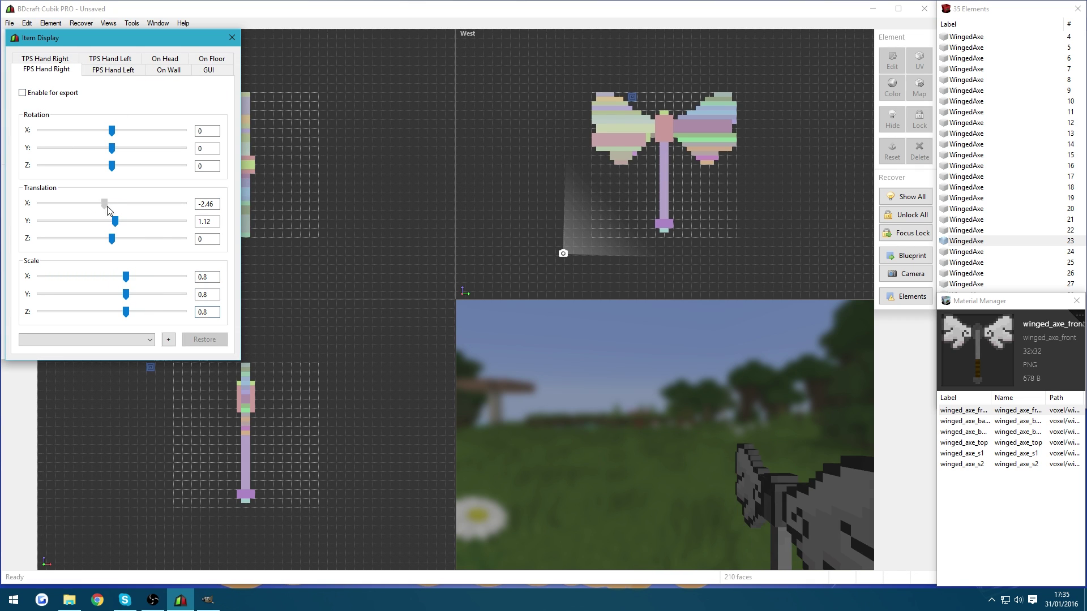
left_click_drag(111, 158, 115, 157)
left_click_drag(111, 166, 108, 166)
left_click_drag(111, 132, 112, 132)
left_click_drag(105, 204, 109, 204)
left_click_drag(116, 220, 120, 219)
- Set the axe's On Wall display to a 0.8 scale in X and Y and a Z translation of 1
left_click(113, 70)
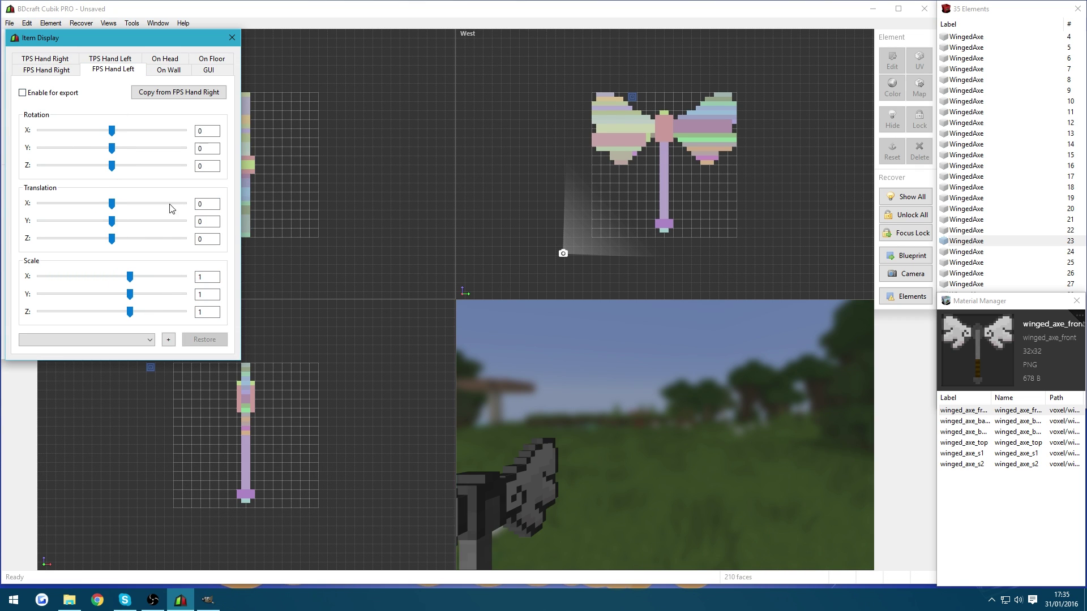
key("ctrl+Tab")
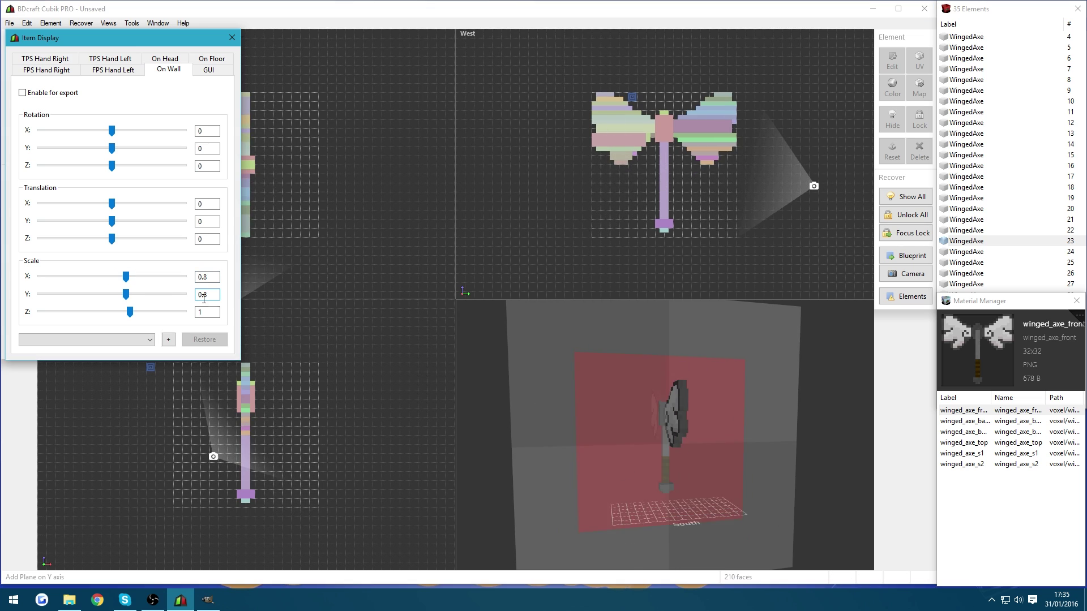
left_click_drag(623, 430, 753, 431)
left_click_drag(213, 239, 152, 239)
type("1")
- Set the axe's On Floor display to a scale of 0.65 on all axes and a Y translation of 3
left_click(211, 58)
left_click_drag(679, 430, 656, 413)
left_click_drag(213, 277, 152, 277)
type("0.")
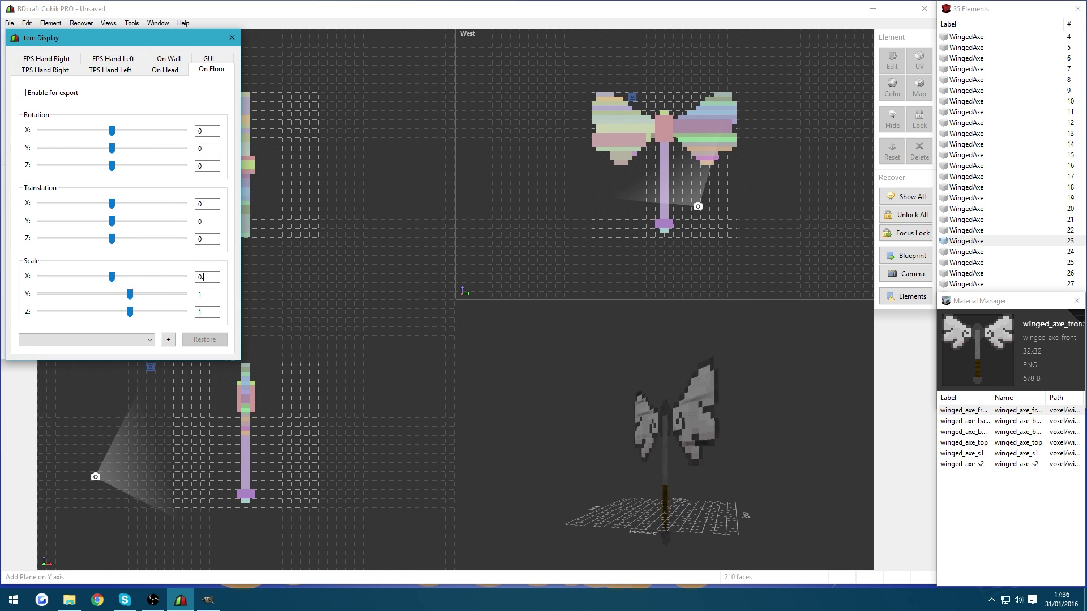
type("6")
left_click_drag(623, 430, 752, 430)
left_click_drag(111, 221, 117, 222)
left_click(212, 276)
type("5")
left_click_drag(696, 419, 580, 408)
type("2")
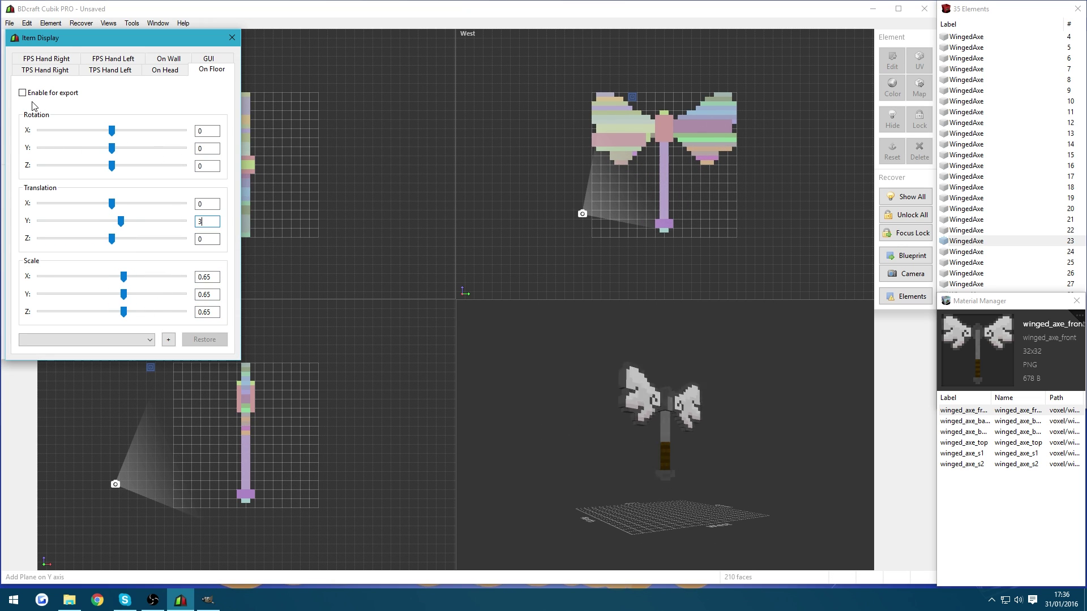
- Check the axe's On Head display settings and edit its X display scale
left_click(164, 70)
key("ctrl+Tab")
left_click(207, 69)
left_click_drag(213, 277, 152, 277)
type("0.")
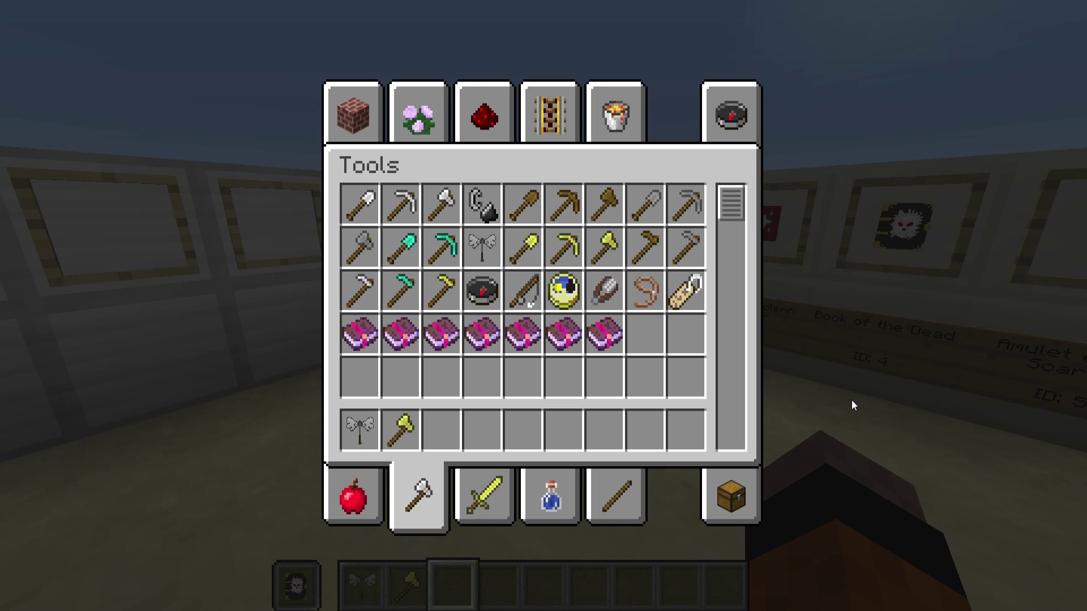
- Switch to Minecraft, leave the creative inventory and equip the Diamond Axe to view the winged model in hand
key("e")
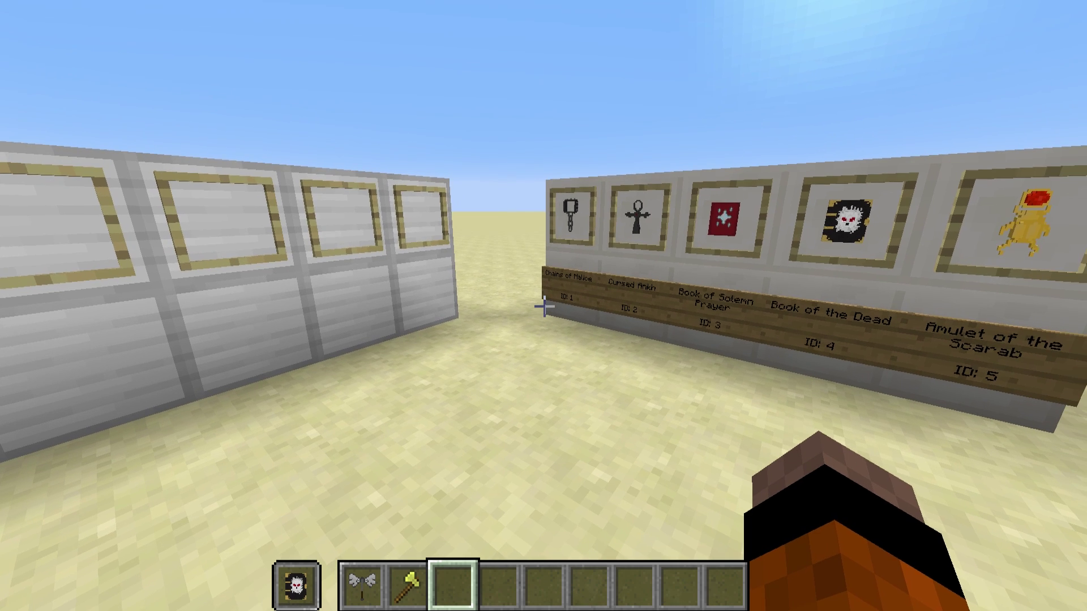
key("a")
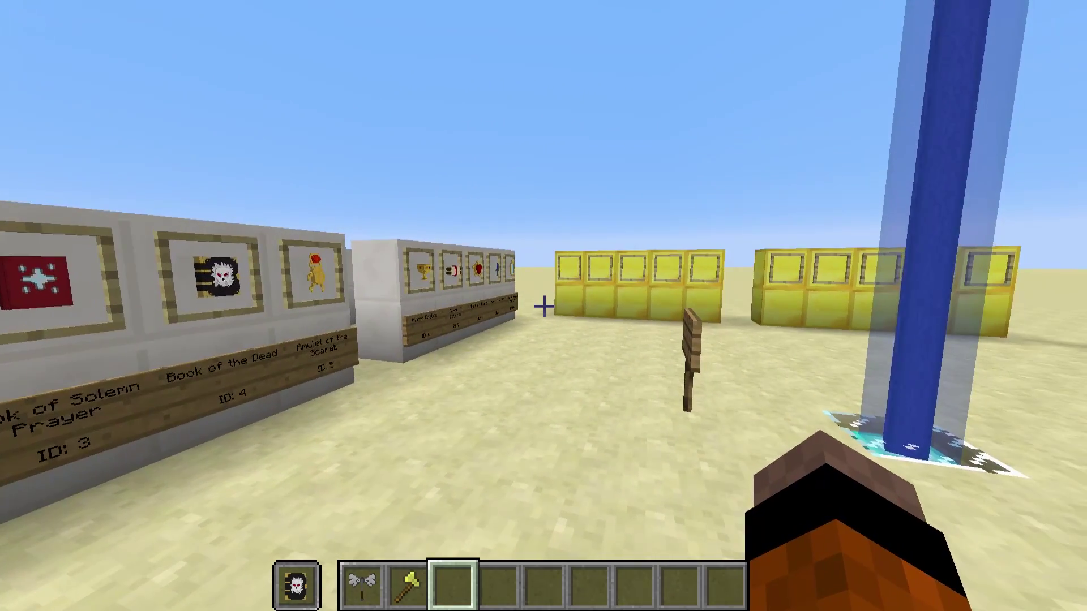
key("s")
key("1")
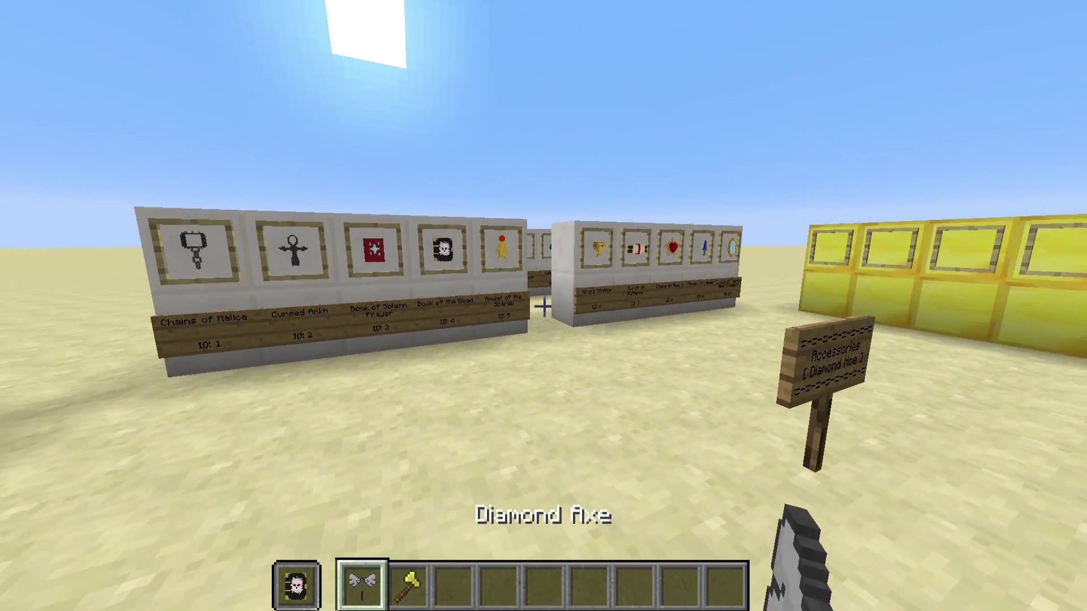
key("w")
left_click(544, 306)
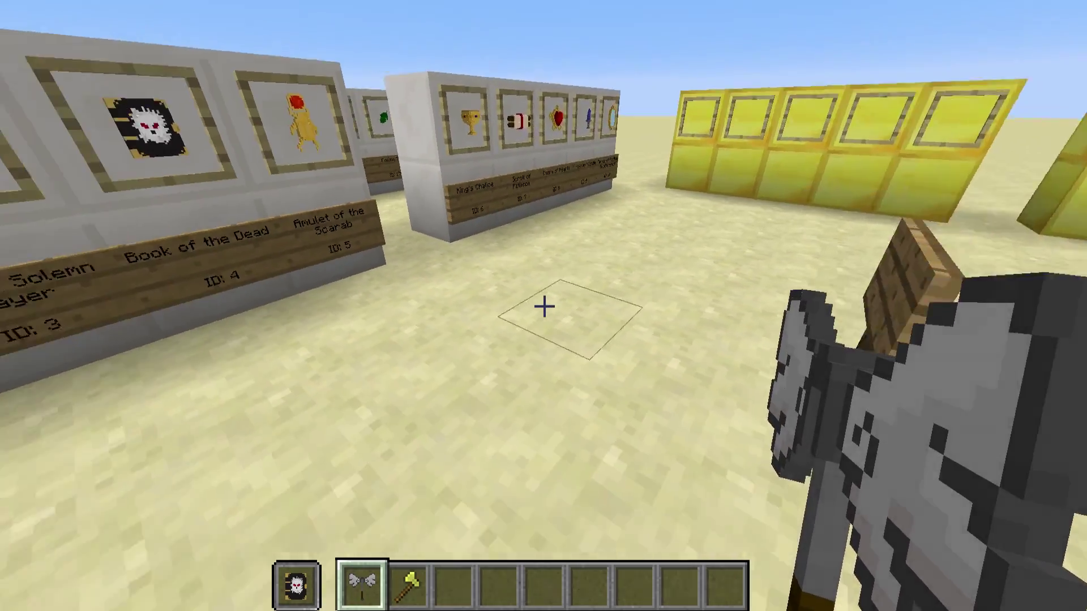
- Drop the winged axe on the sand to inspect its floor display, and pick it up again
key("s")
right_click(543, 306)
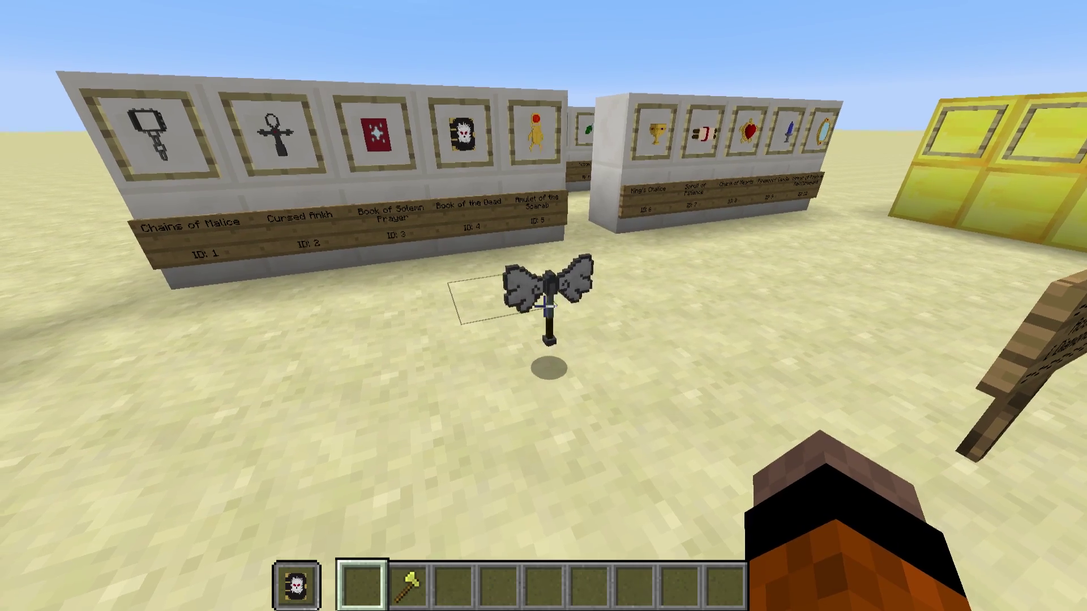
key("a")
key("w")
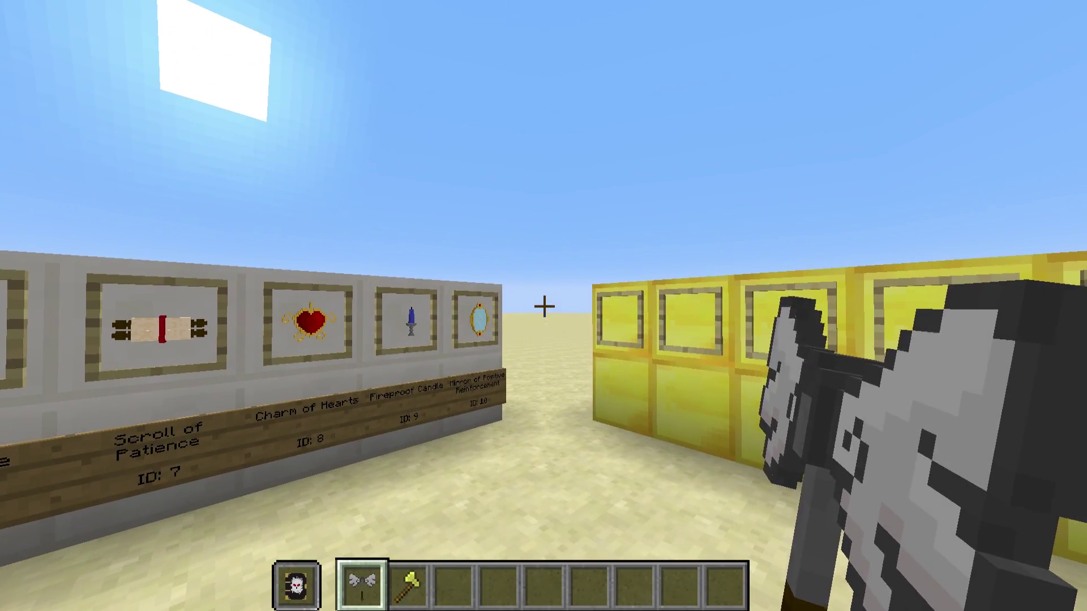
- Swing the held winged axe repeatedly to check how it looks in the first-person attack animation
left_click(544, 306)
left_click(543, 306)
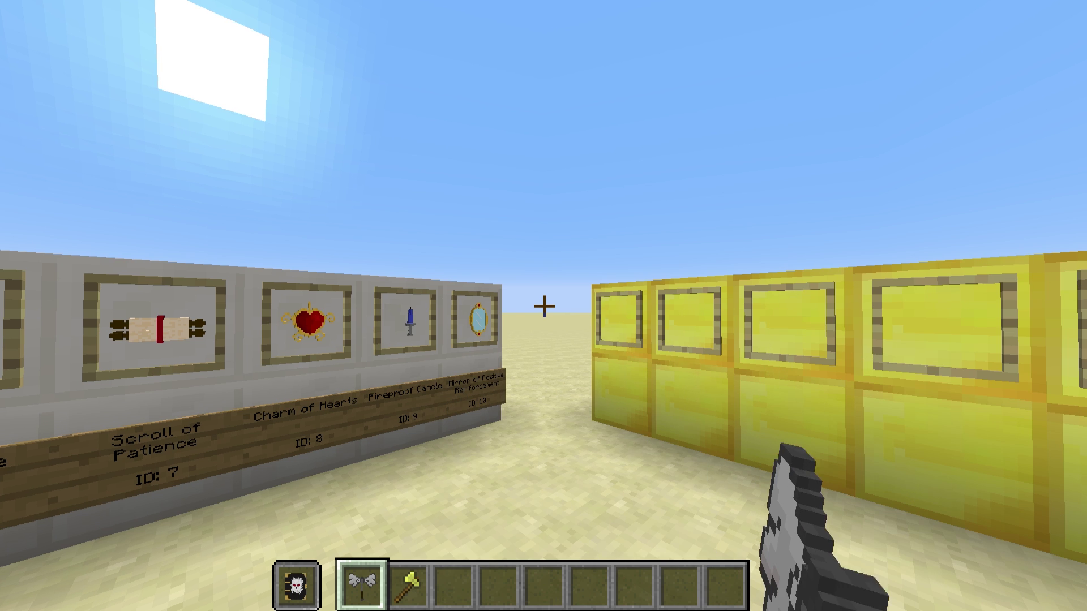
left_click(543, 306)
left_click(544, 306)
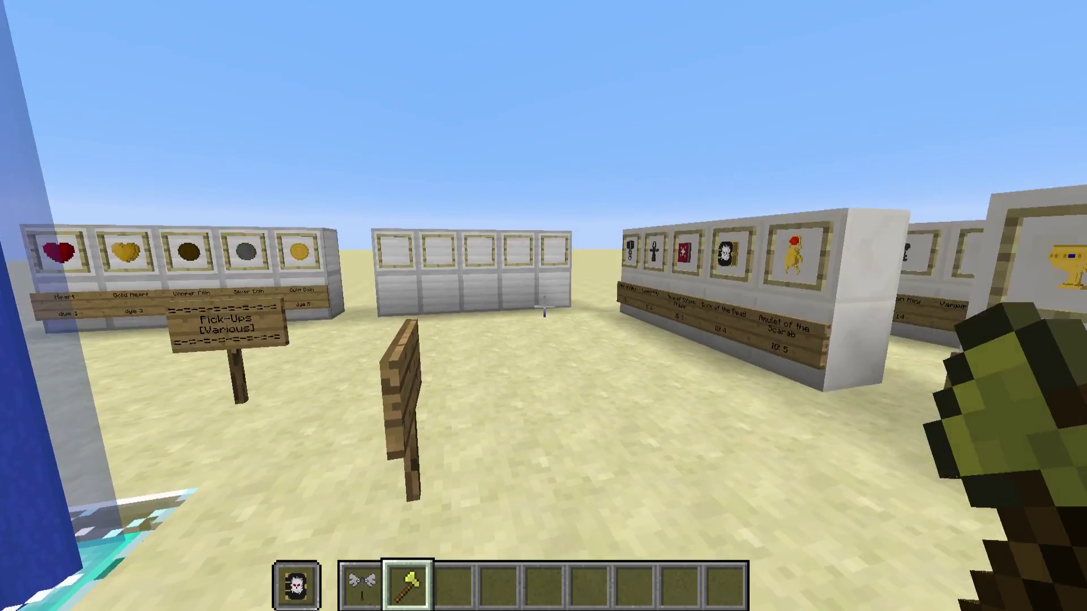
- Place the winged Diamond Axe in the first empty item frame on the gold block wall
key("w")
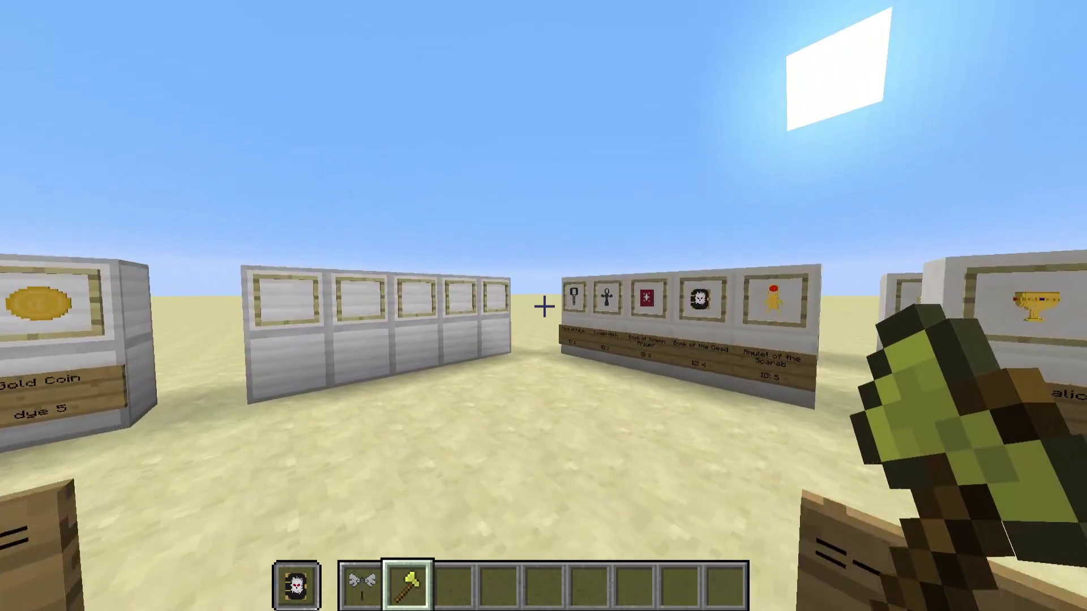
key("w")
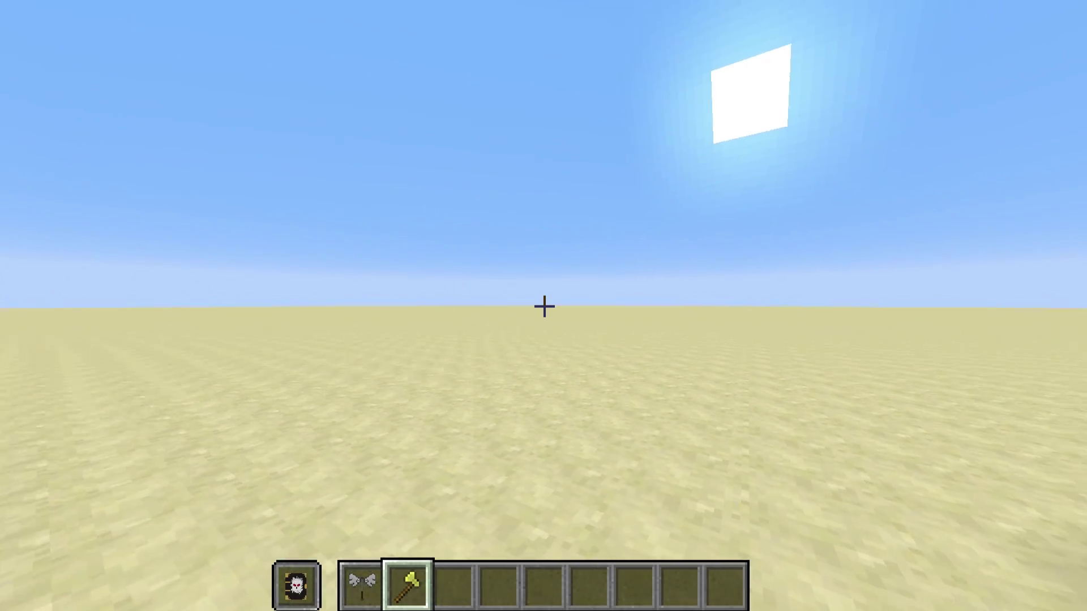
key("w")
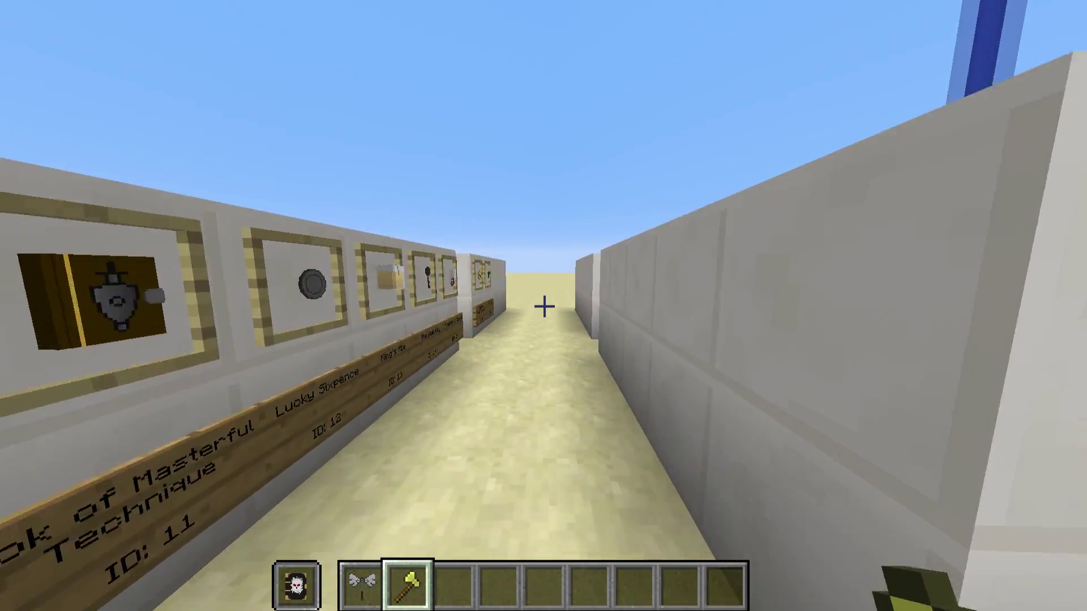
key("w")
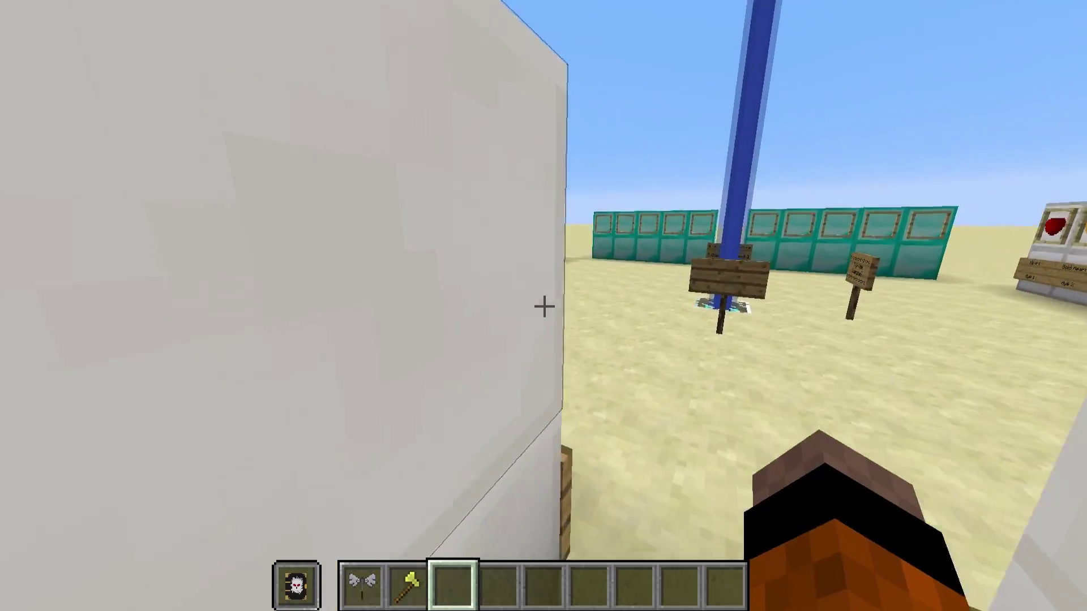
key("1")
key("w")
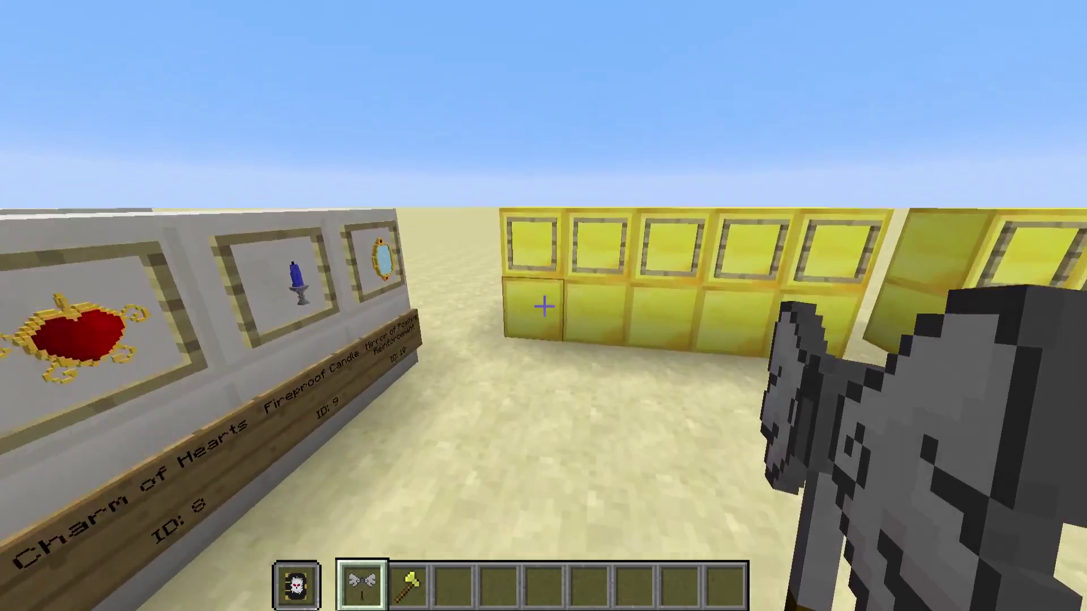
key("w")
right_click(544, 306)
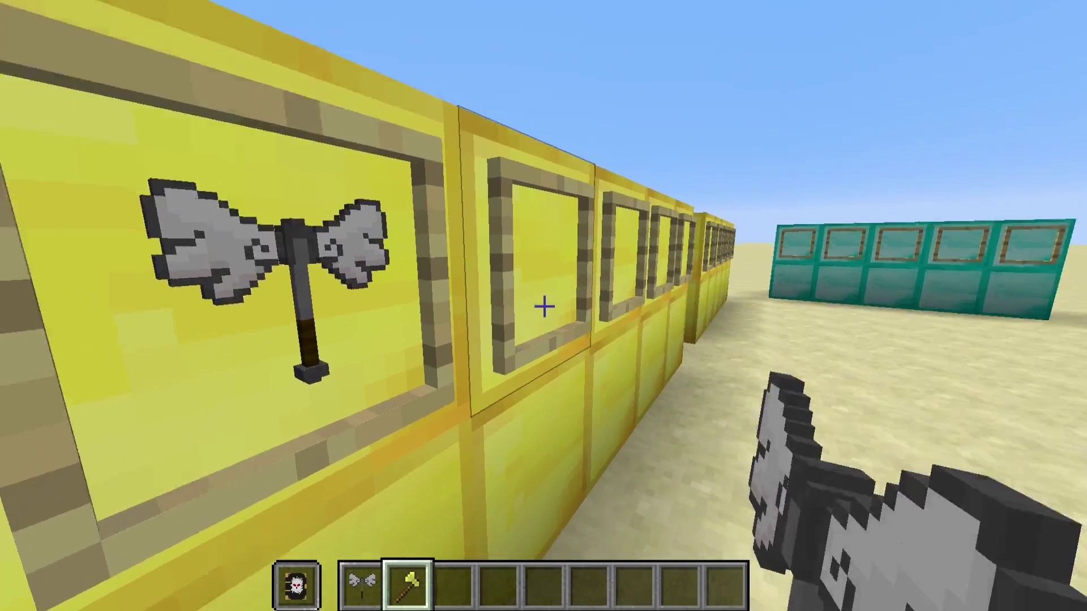
- Rotate the framed winged axe through its positions until it stands upright, checking its wall display
key("3")
right_click(544, 307)
right_click(544, 306)
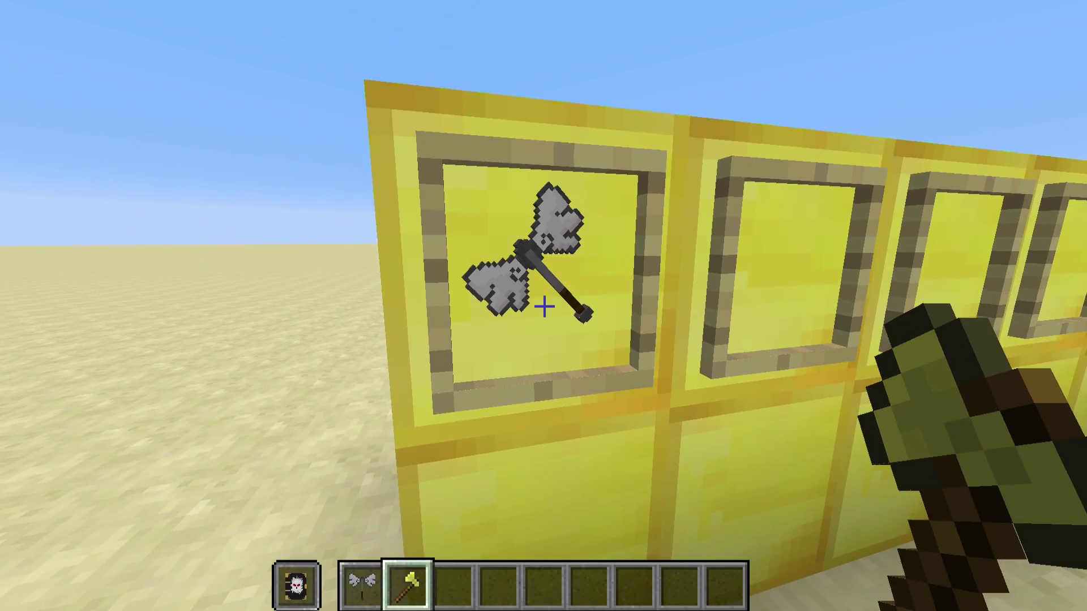
right_click(544, 306)
key("w")
key("s")
scroll(544, 306, "down", 1)
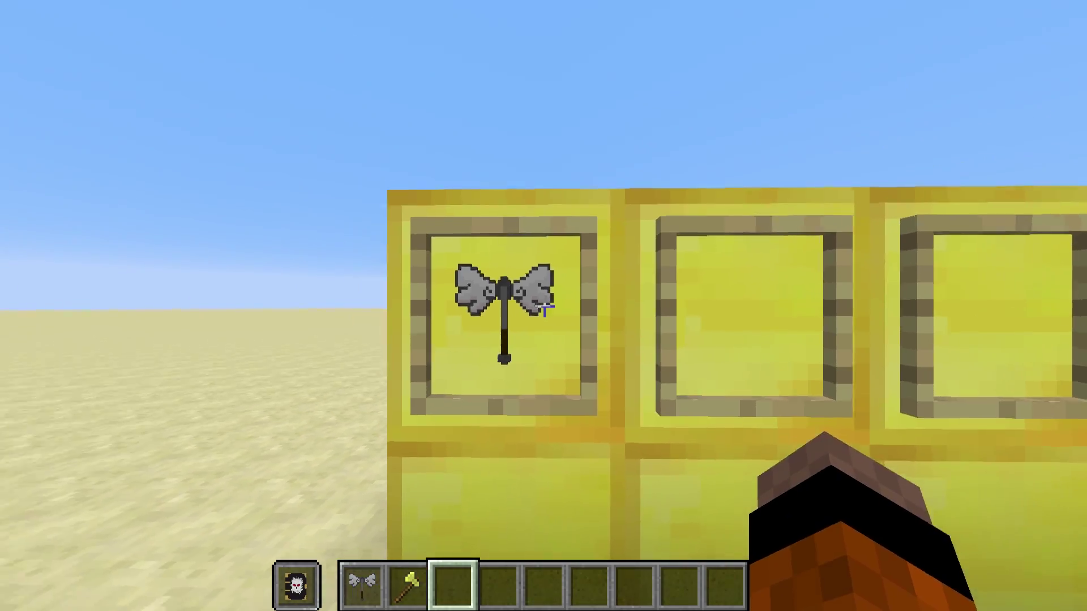
- Walk past the accessory displays and examine the framed heart and coin pick-ups
key("w")
key("a")
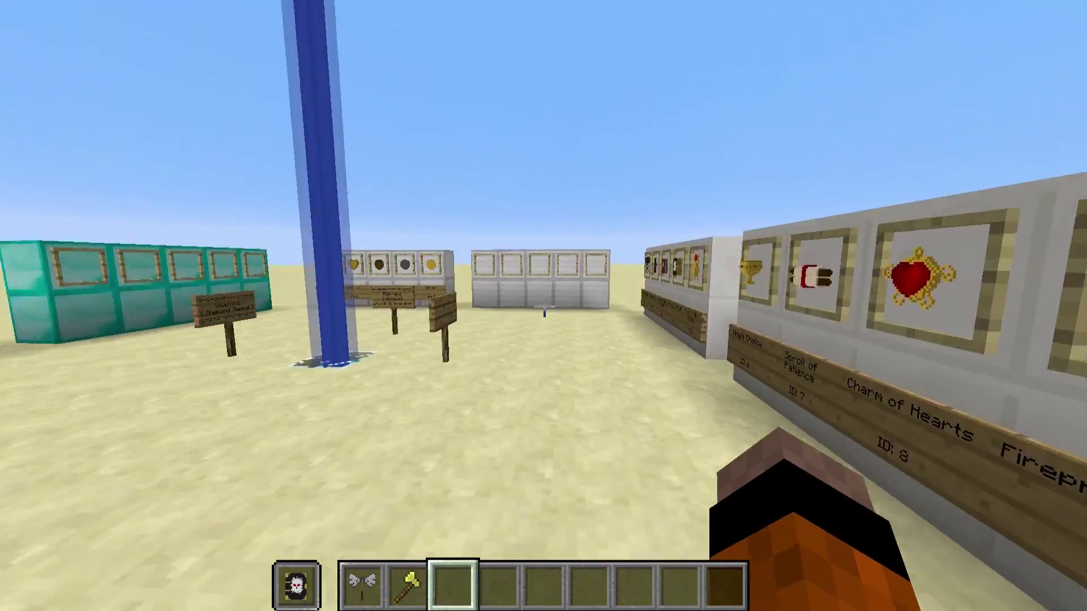
key("w")
key("a")
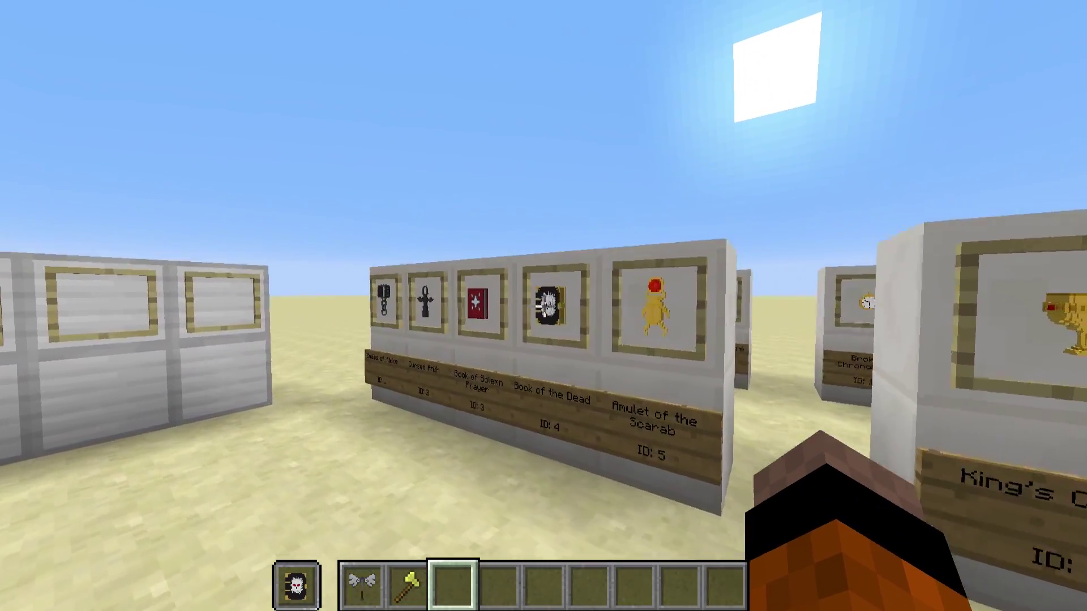
key("w")
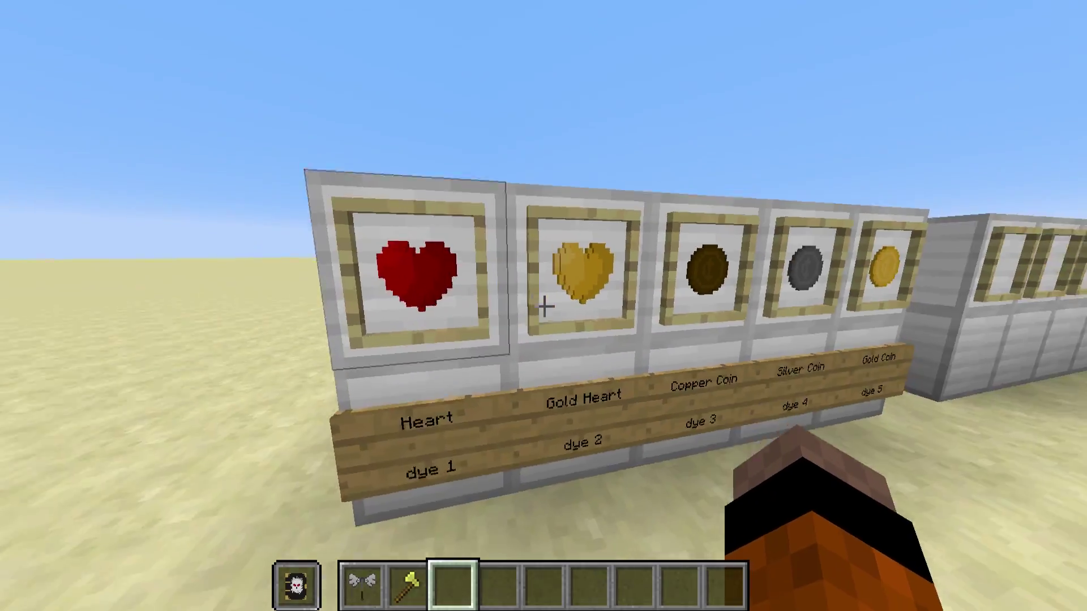
key("w")
key("space")
key("space")
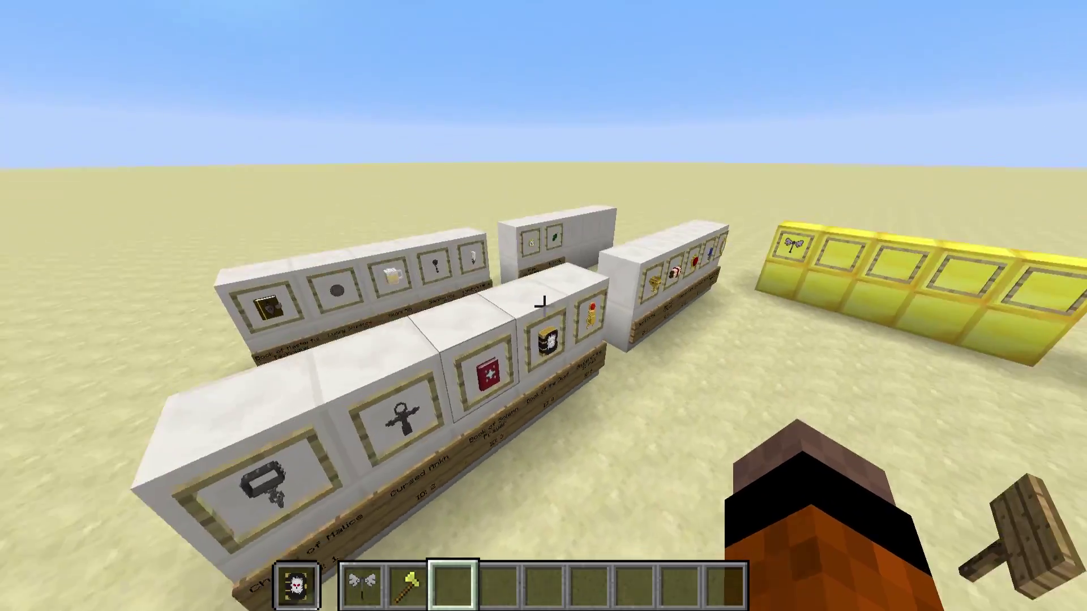
- Fly over the gold, diamond and iron block display walls to survey the item frames from above
key("w")
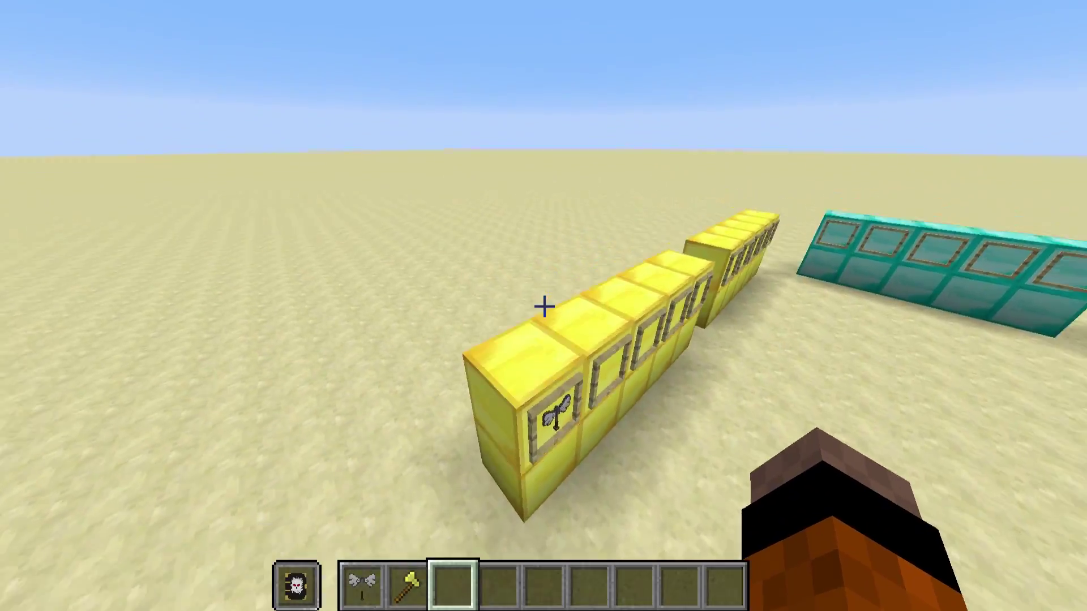
key("w")
key("w")
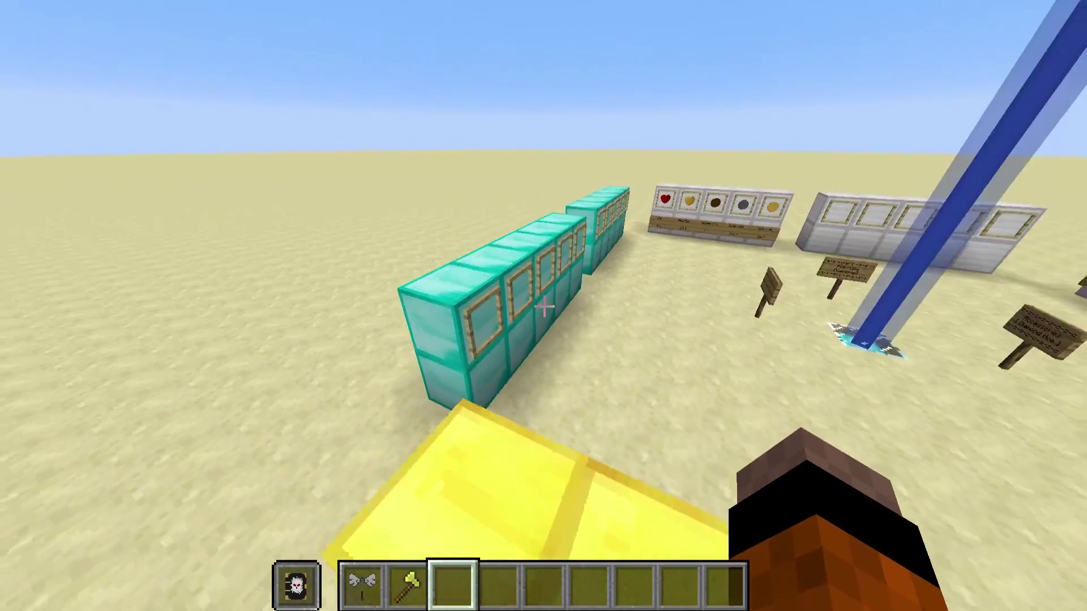
key("w")
key("space")
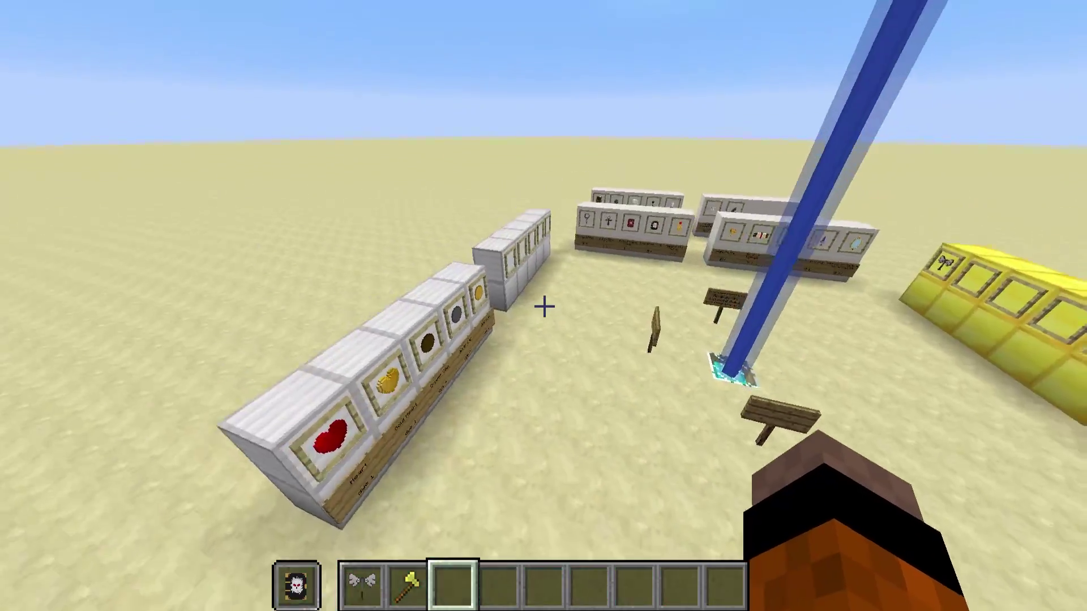
key("shift")
key("w")
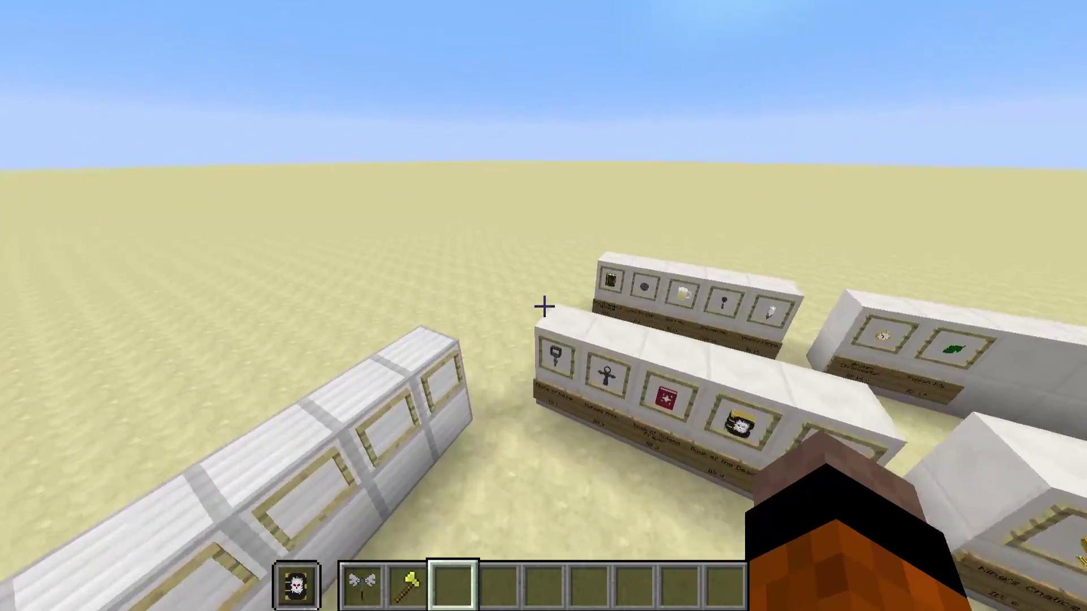
- Examine the framed accessories and the winged axe on the gold wall up close
key("w")
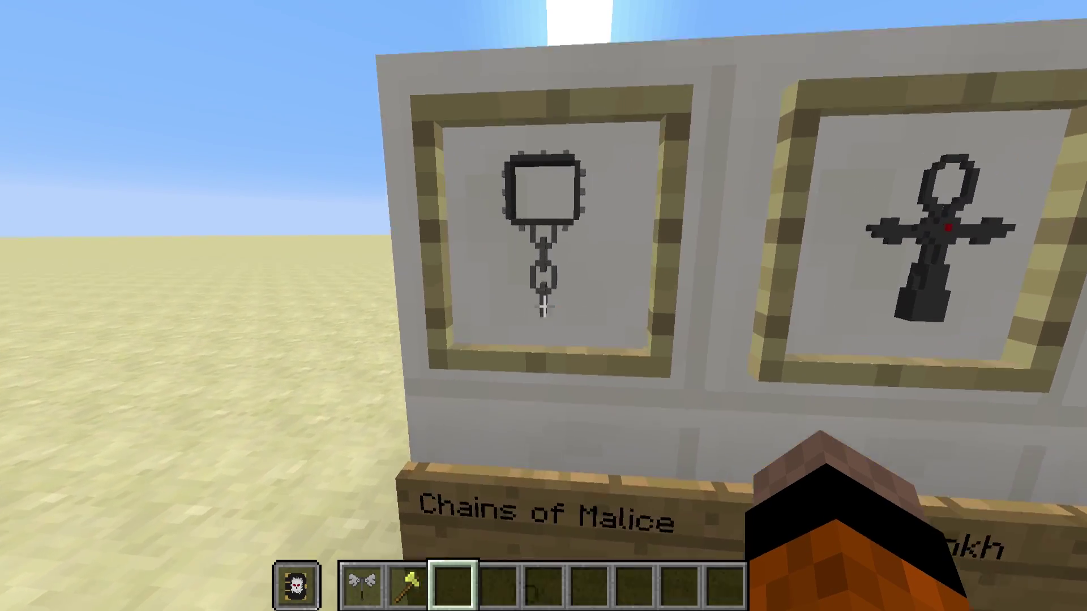
key("d")
key("w")
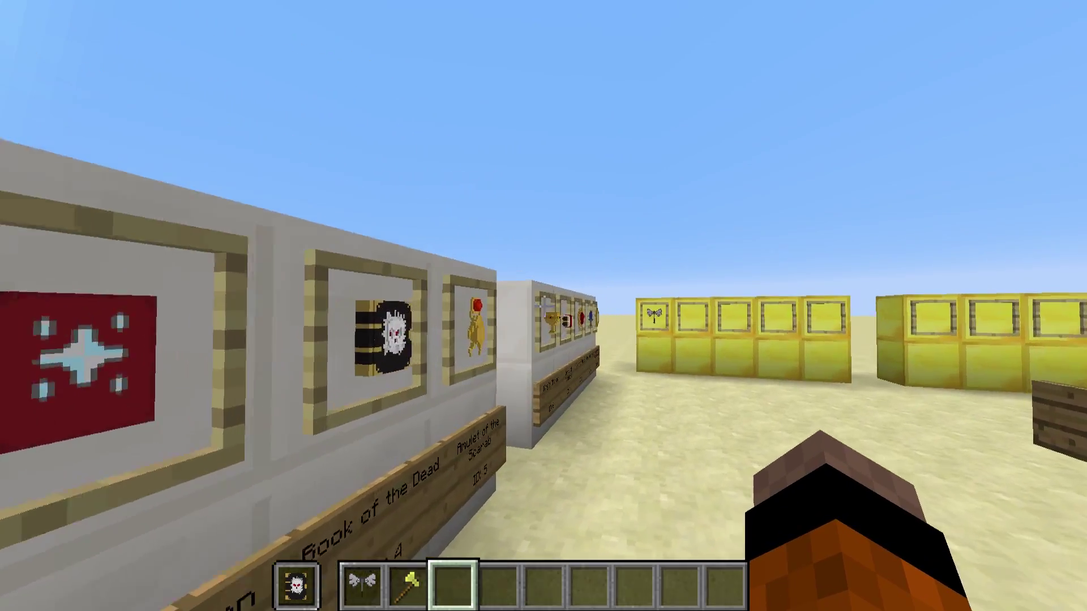
key("w")
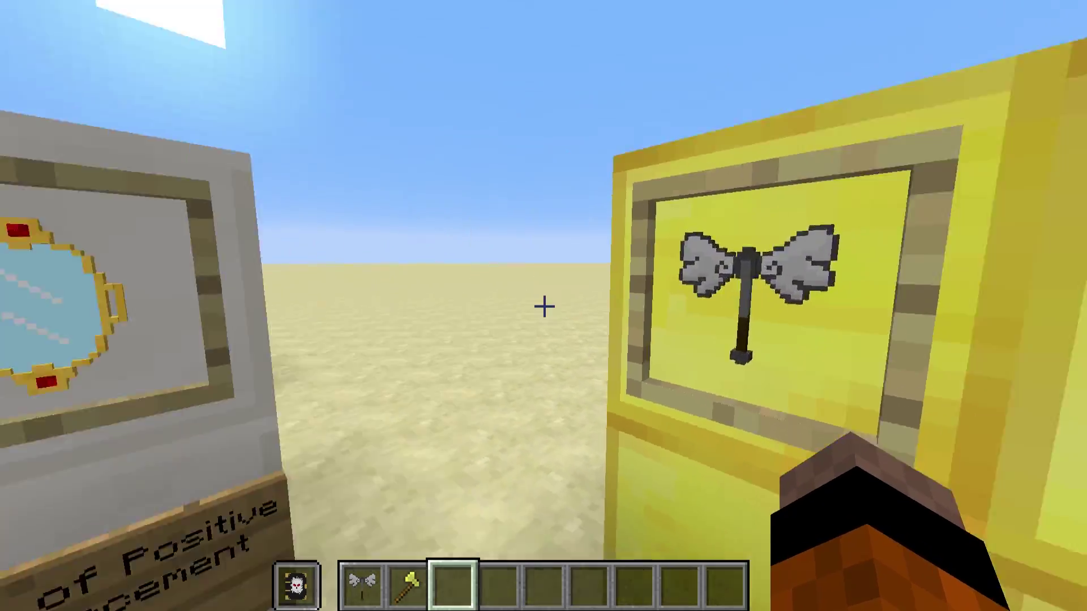
key("w")
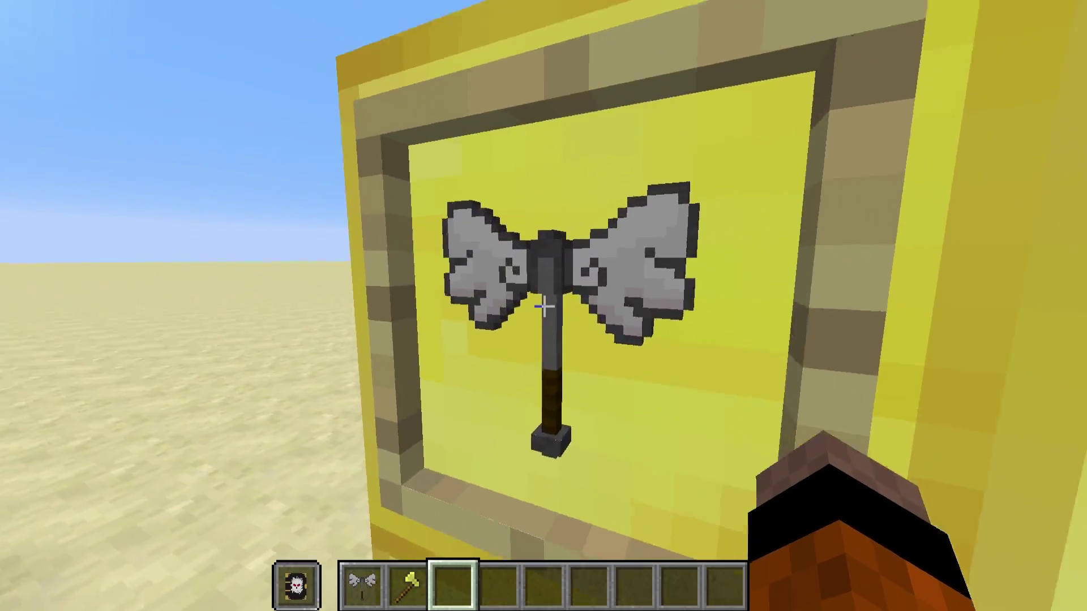
key("w")
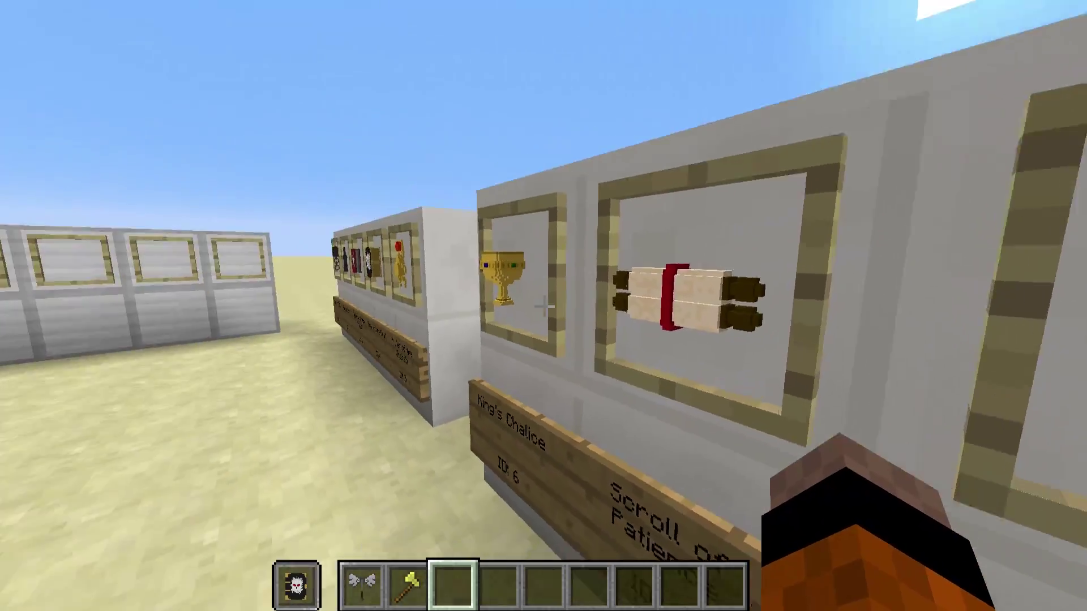
key("w")
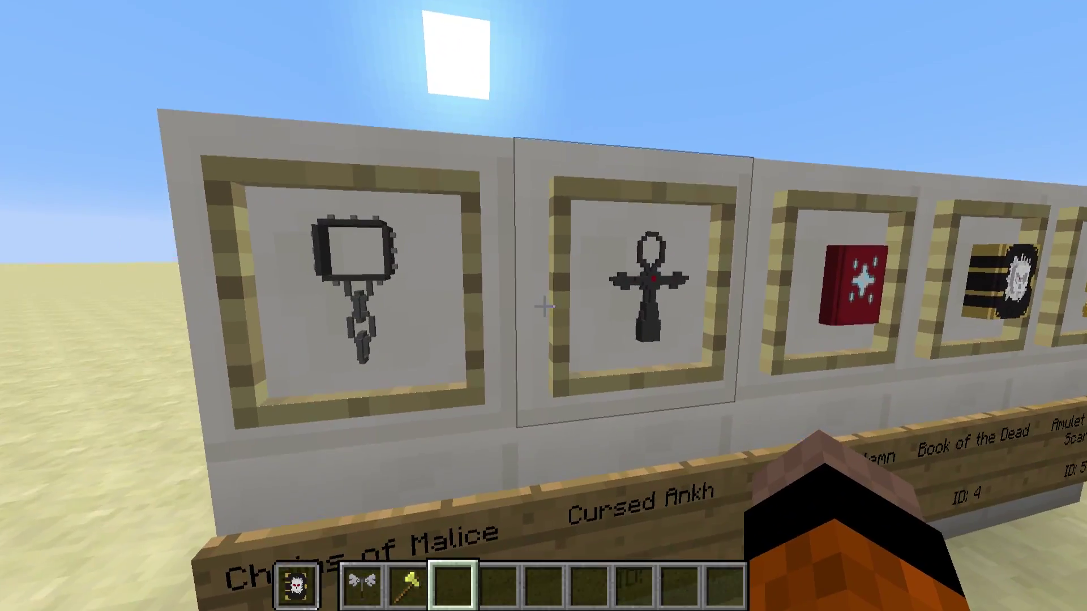